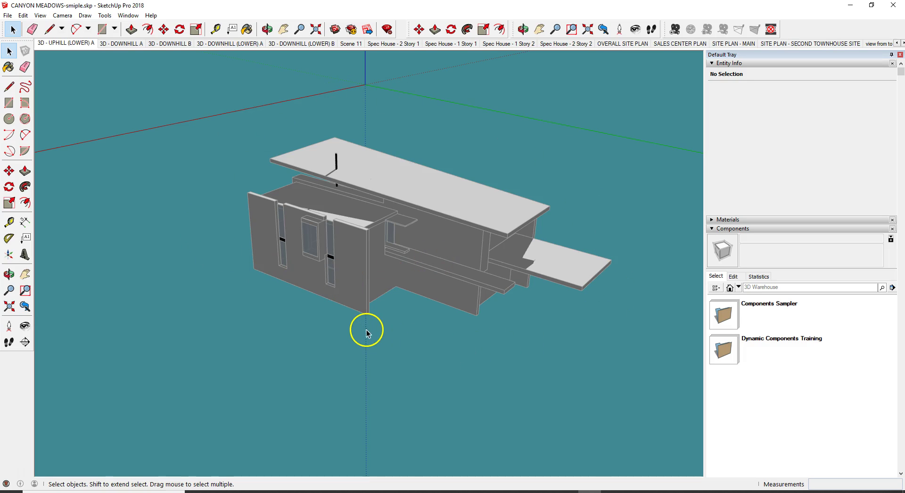
# Zoom and orbit the SketchUp house model to a three-quarter view
pyautogui.hotkey('ctrl', 'z')
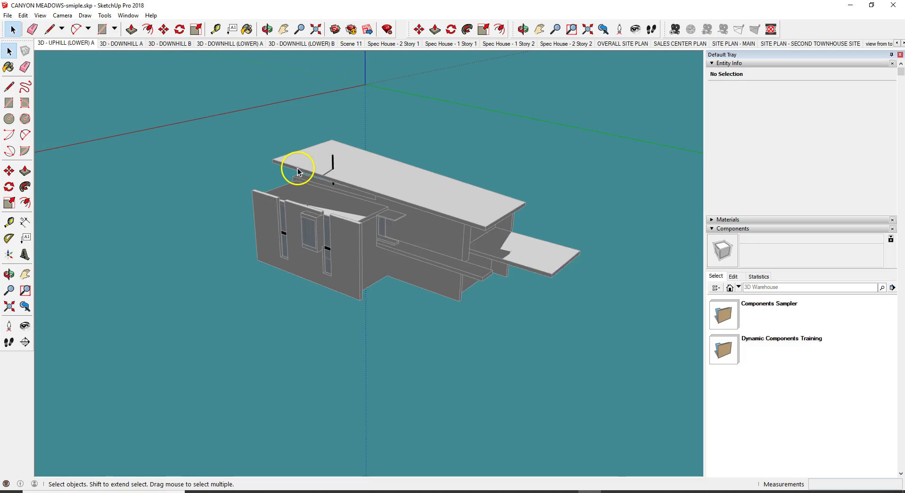
pyautogui.hotkey('ctrl', 'z')
pyautogui.hotkey('ctrl', 'z')
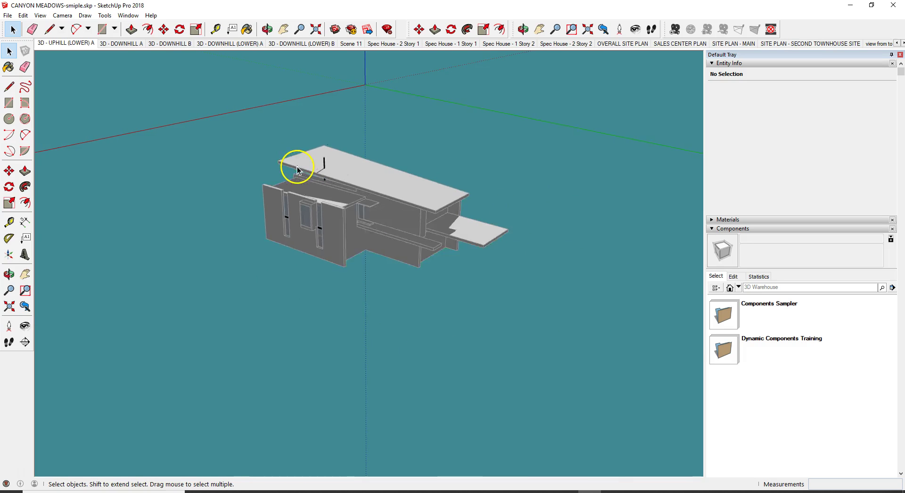
pyautogui.hotkey('ctrl', 'z')
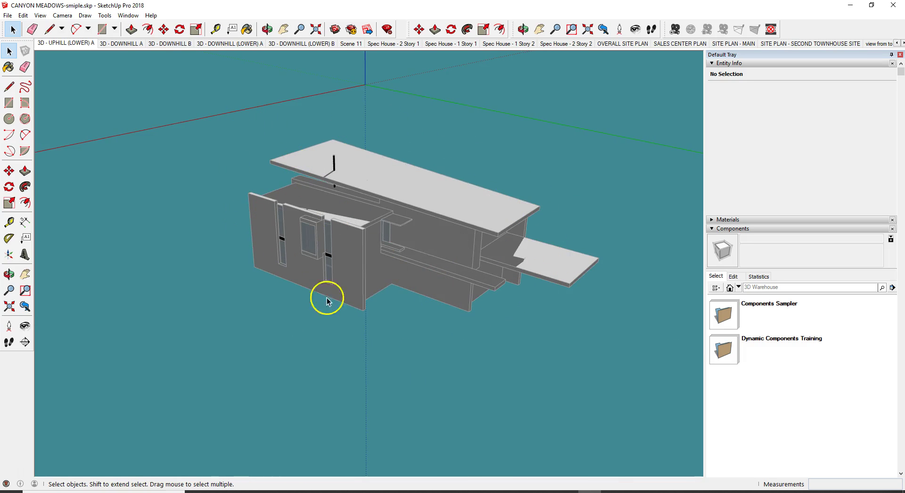
pyautogui.press('o')
pyautogui.moveTo(307, 345); pyautogui.dragTo(275, 311, button='middle')
pyautogui.press('o')
pyautogui.moveTo(274, 311); pyautogui.dragTo(533, 370)
pyautogui.press('space')
pyautogui.click(377, 368)
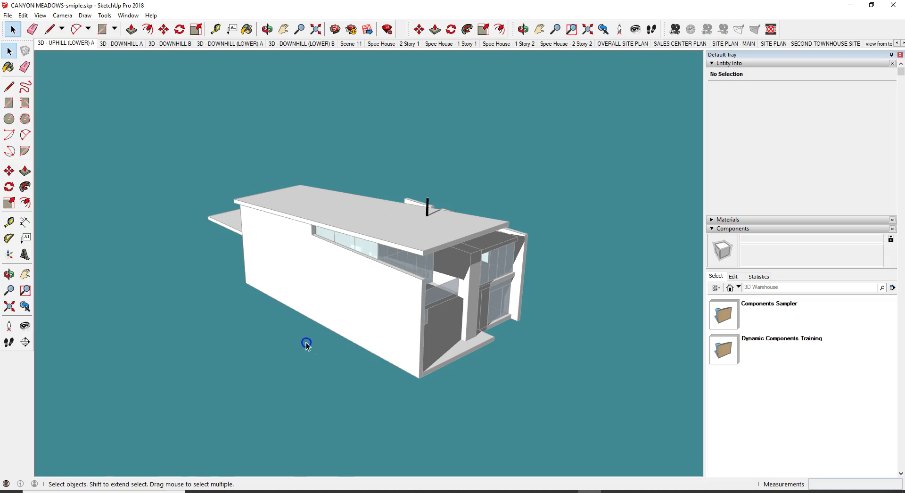
# Check the Save As version options, then cancel without saving
pyautogui.click(7, 16)
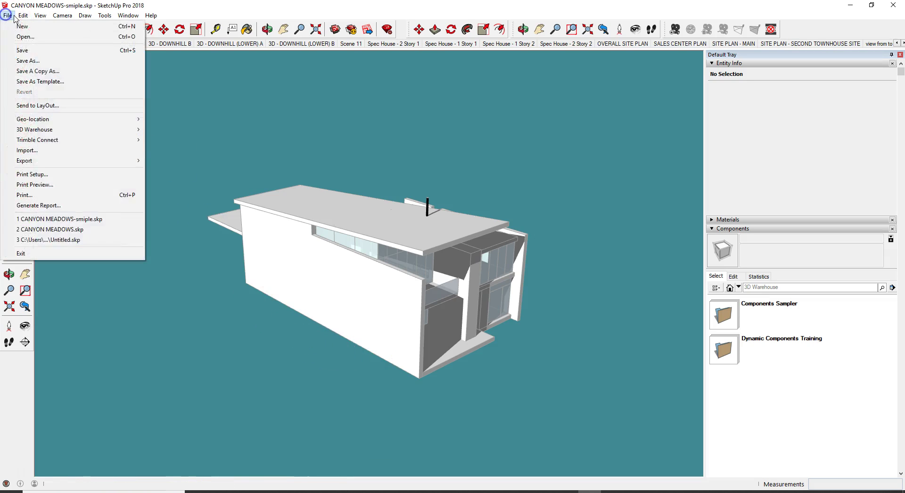
pyautogui.click(29, 61)
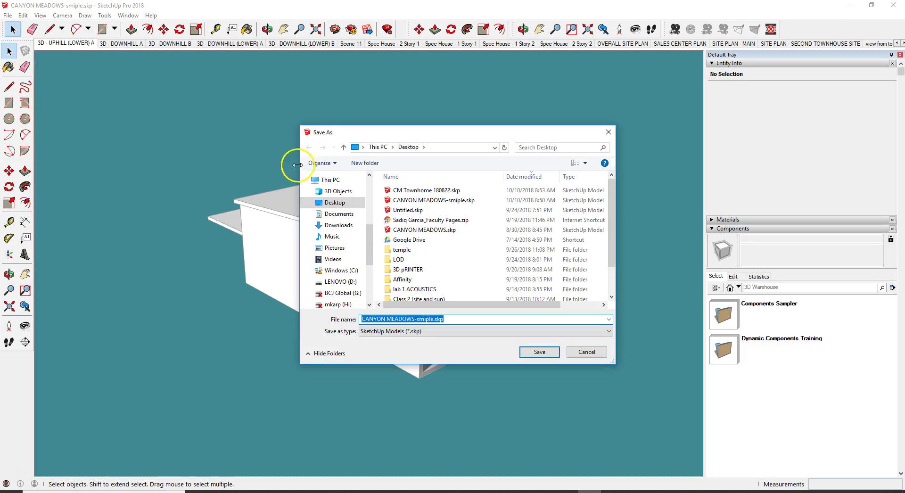
pyautogui.click(445, 332)
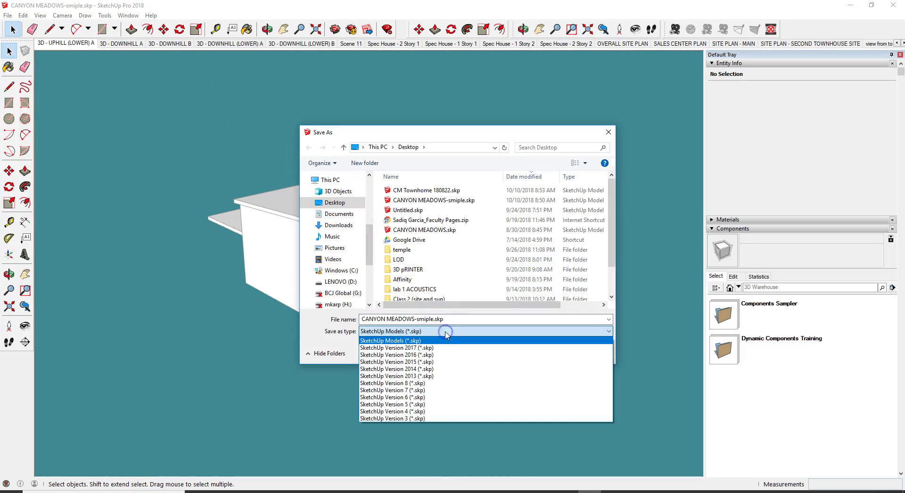
pyautogui.click(502, 314)
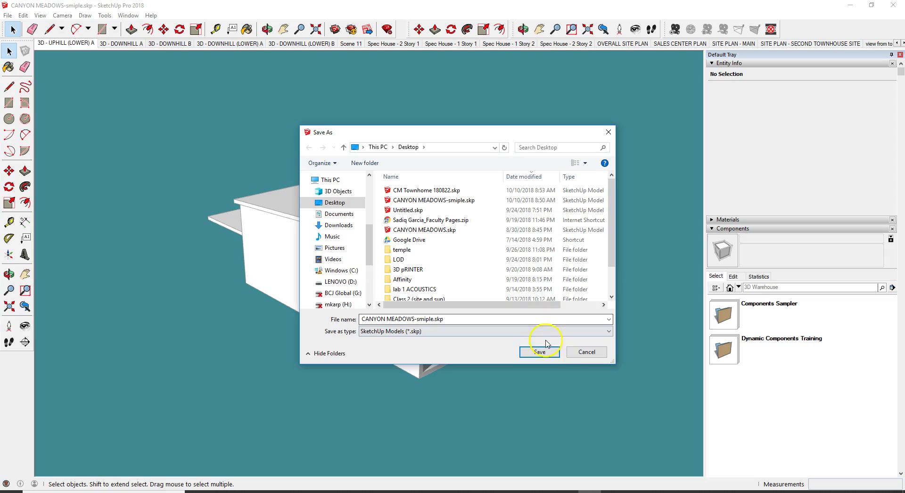
pyautogui.click(584, 351)
# Export the model as a 3D AutoCAD DWG to the Desktop, overwriting CANYON MEADOWS-smiple.dwg
pyautogui.click(4, 14)
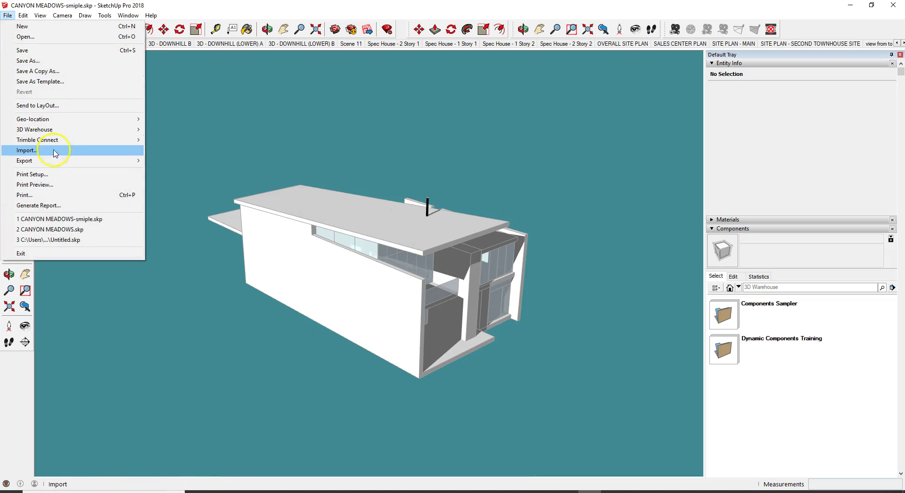
pyautogui.moveTo(59, 160)
pyautogui.click(189, 159)
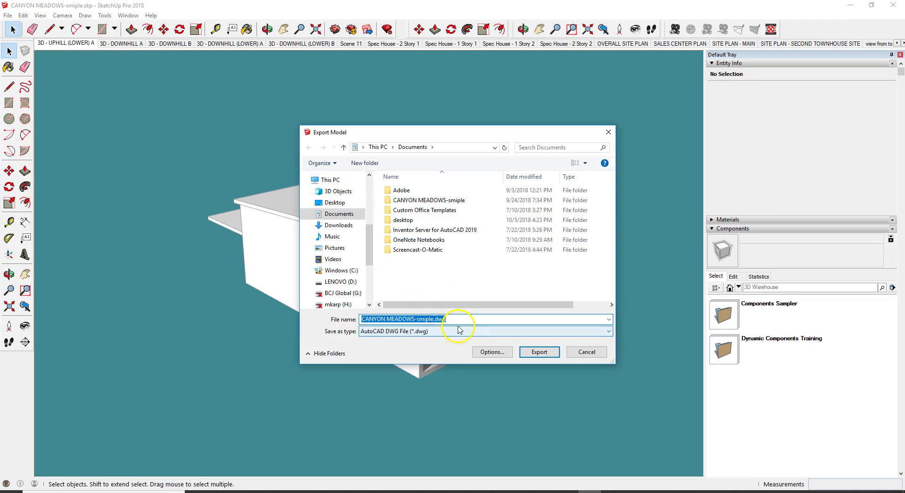
pyautogui.click(335, 202)
pyautogui.click(533, 355)
pyautogui.click(477, 250)
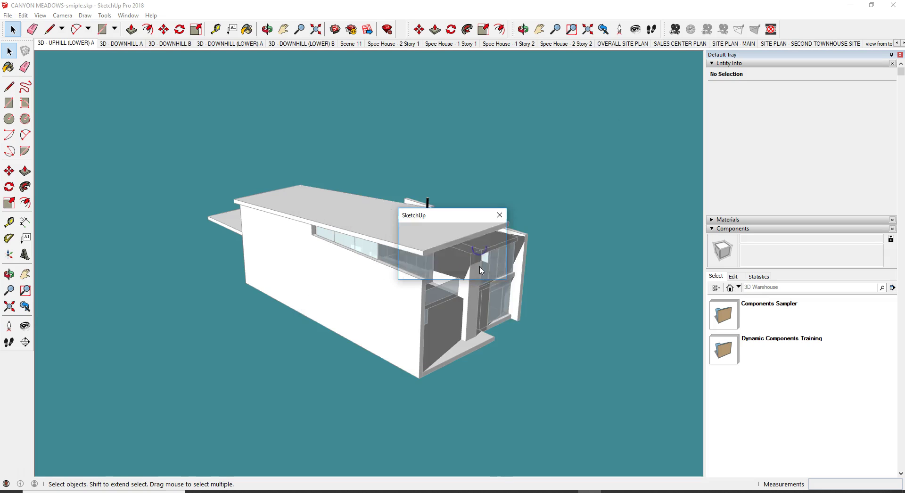
pyautogui.click(485, 270)
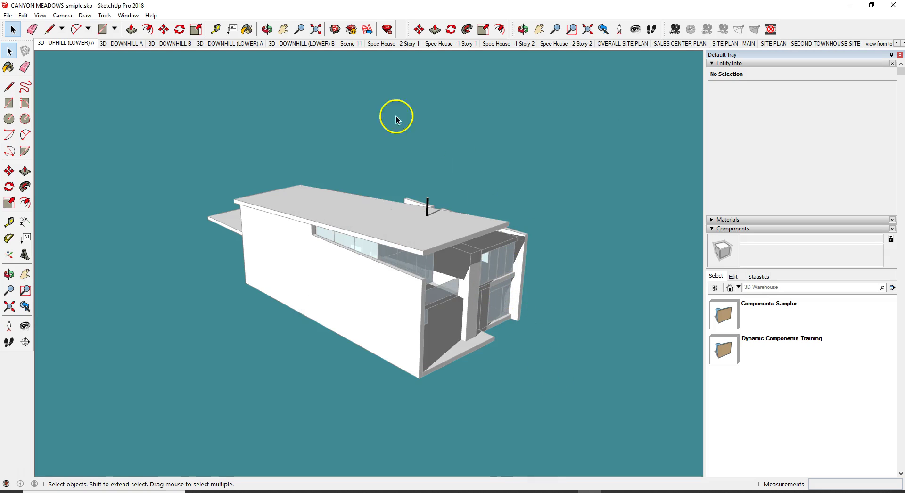
# Switch to Revit and start a new family from the Conceptual Mass template Mass.rft
pyautogui.moveTo(497, 491)
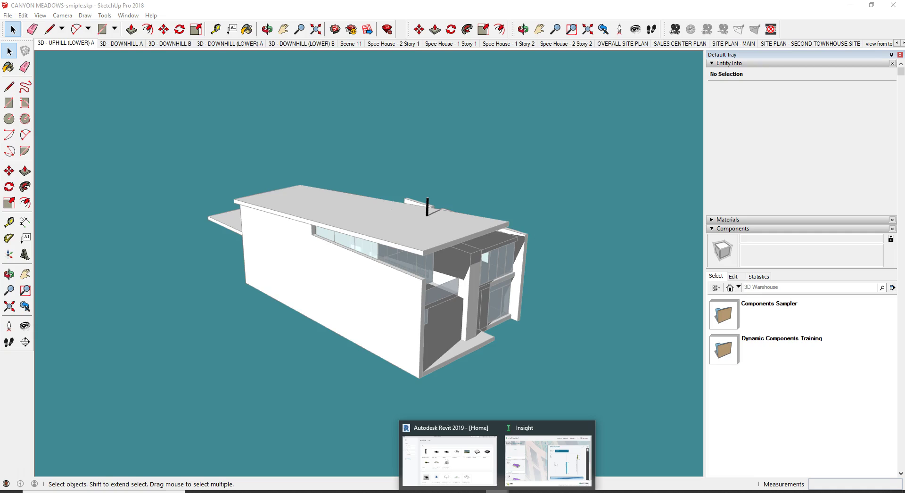
pyautogui.click(464, 461)
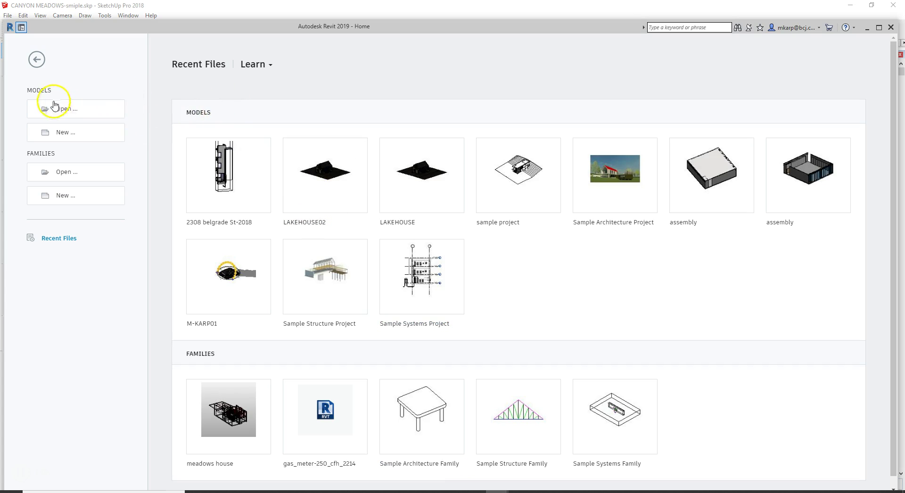
pyautogui.click(66, 200)
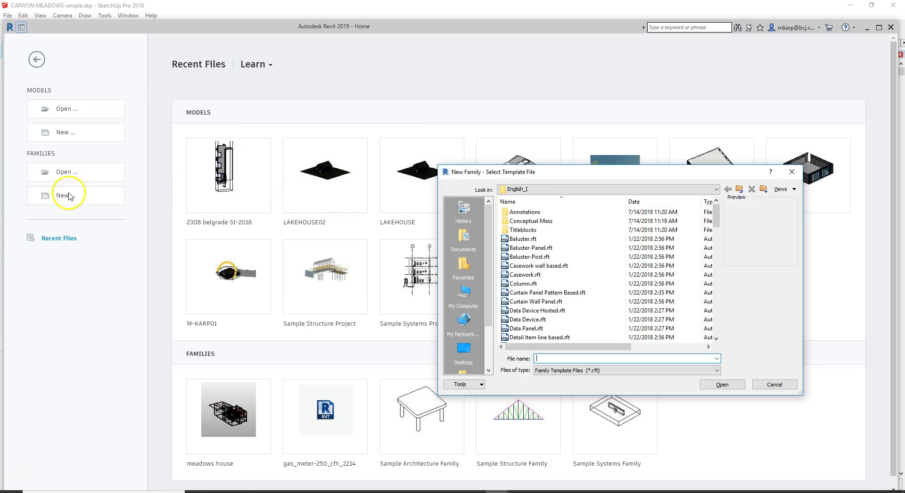
pyautogui.doubleClick(528, 221)
pyautogui.click(520, 211)
pyautogui.click(722, 384)
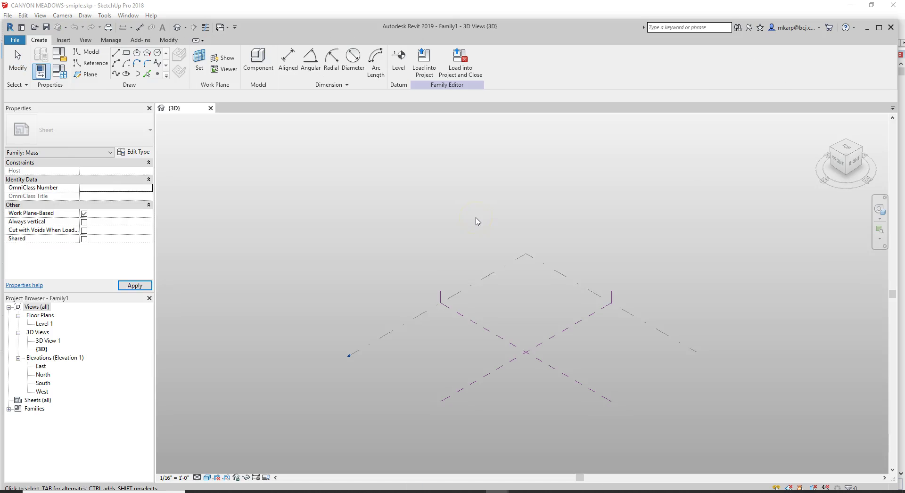
# Import CAD the newest CANYON MEADOWS DWG from the Desktop into the mass family
pyautogui.click(531, 308)
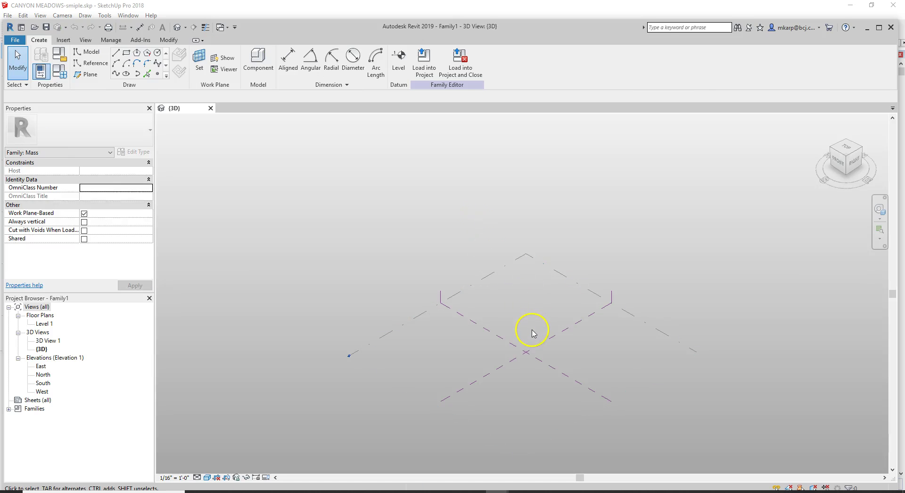
pyautogui.scroll(1, 533, 335)
pyautogui.click(63, 41)
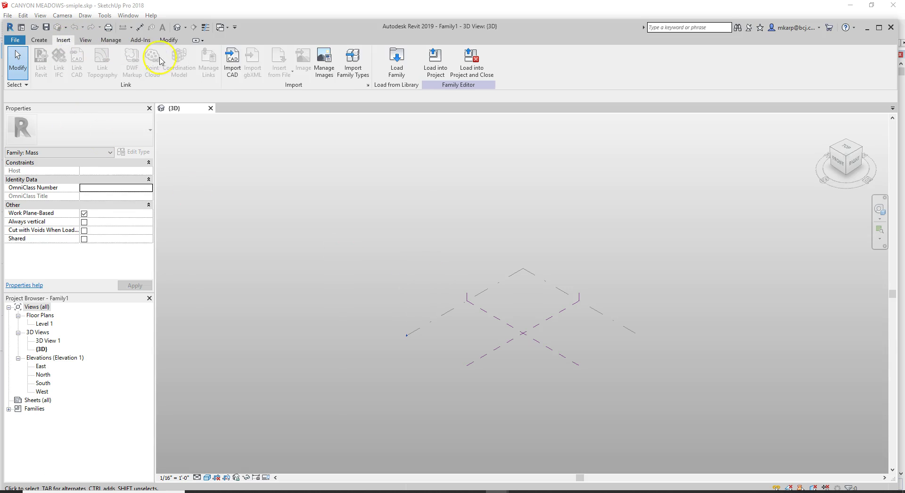
pyautogui.click(230, 67)
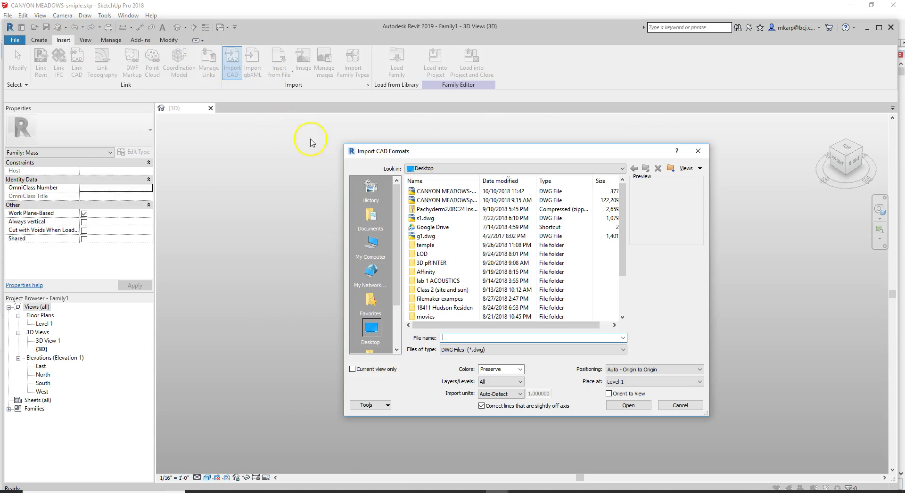
pyautogui.click(493, 181)
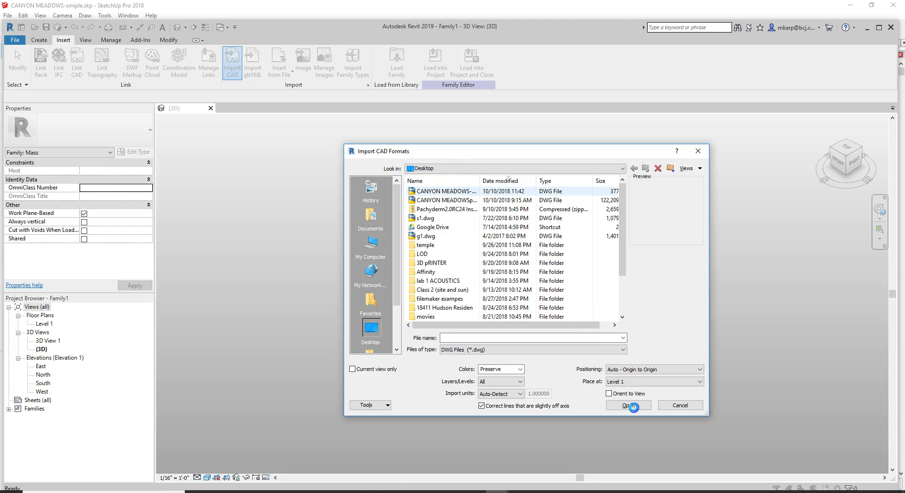
pyautogui.click(632, 406)
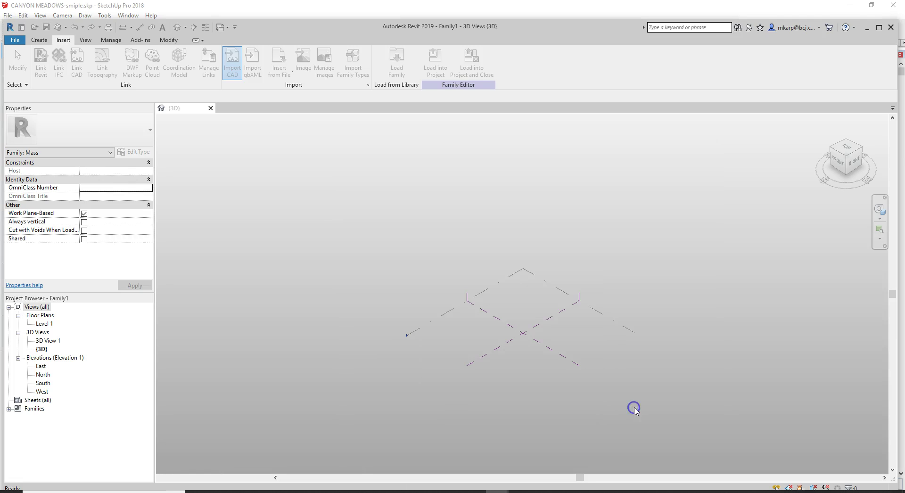
pyautogui.click(528, 259)
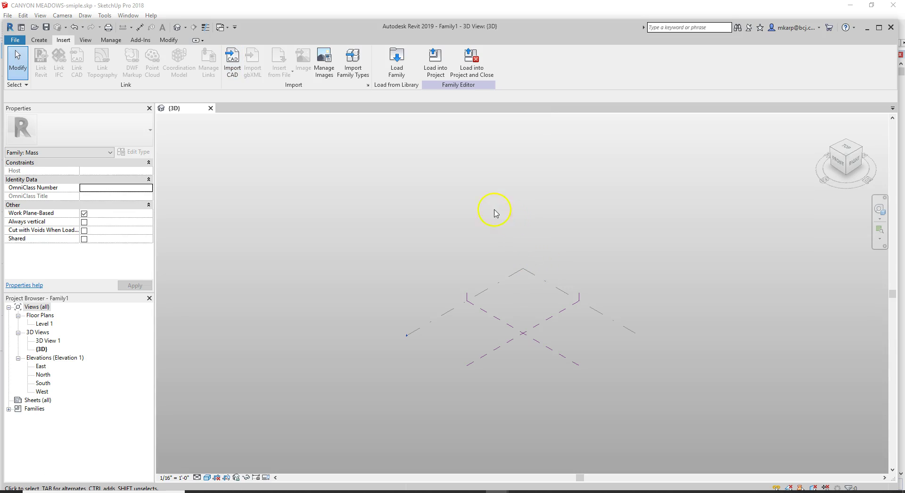
pyautogui.click(477, 214)
# Unpin the imported house and view it from the Top of the ViewCube
pyautogui.moveTo(710, 236); pyautogui.dragTo(786, 308)
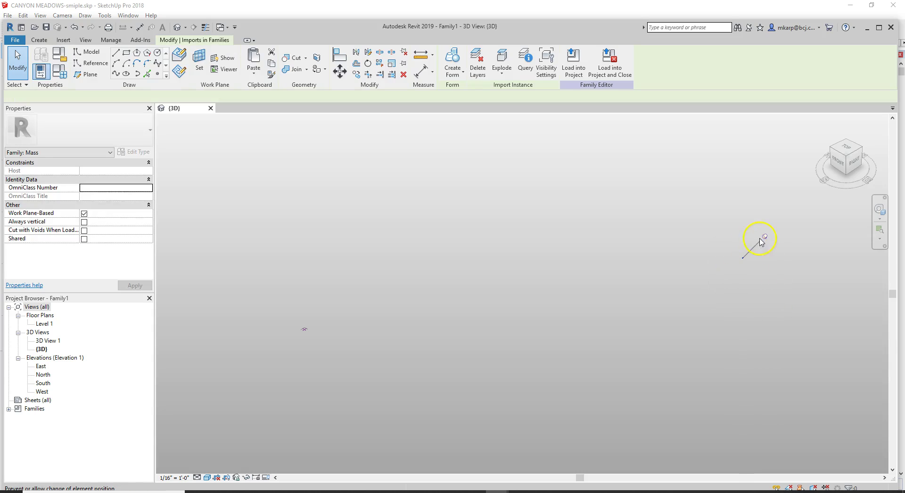
pyautogui.click(765, 237)
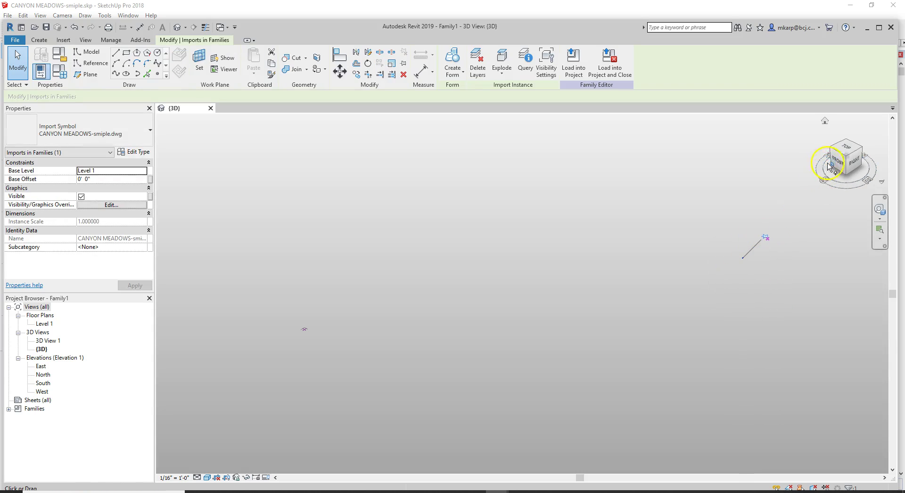
pyautogui.click(846, 150)
pyautogui.scroll(-5, 702, 217)
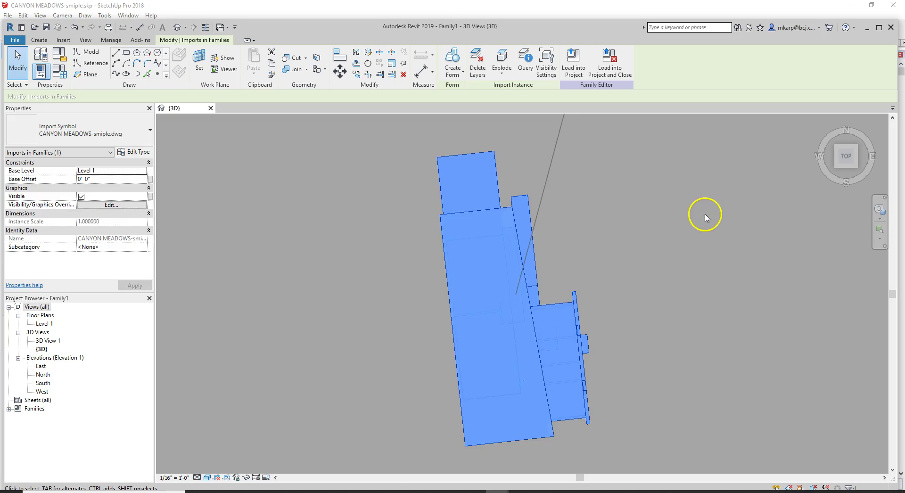
pyautogui.scroll(-3, 702, 221)
pyautogui.scroll(-3, 705, 226)
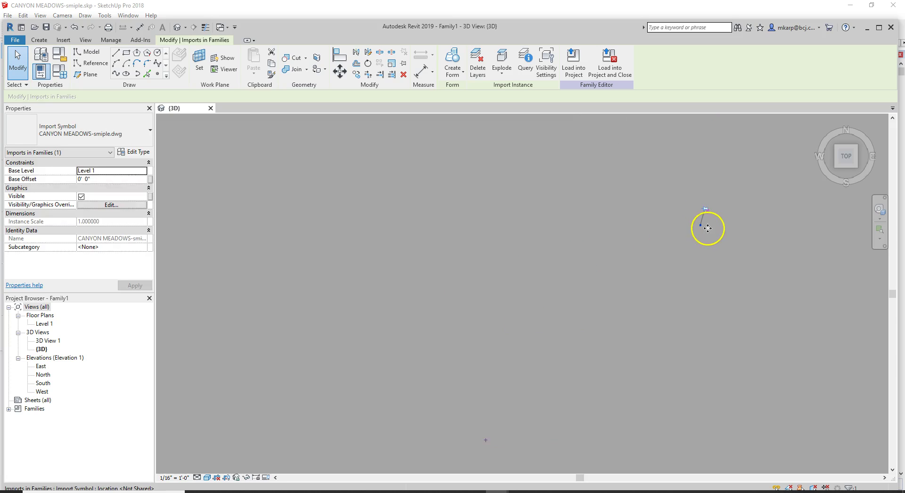
pyautogui.scroll(2, 705, 229)
pyautogui.scroll(3, 707, 236)
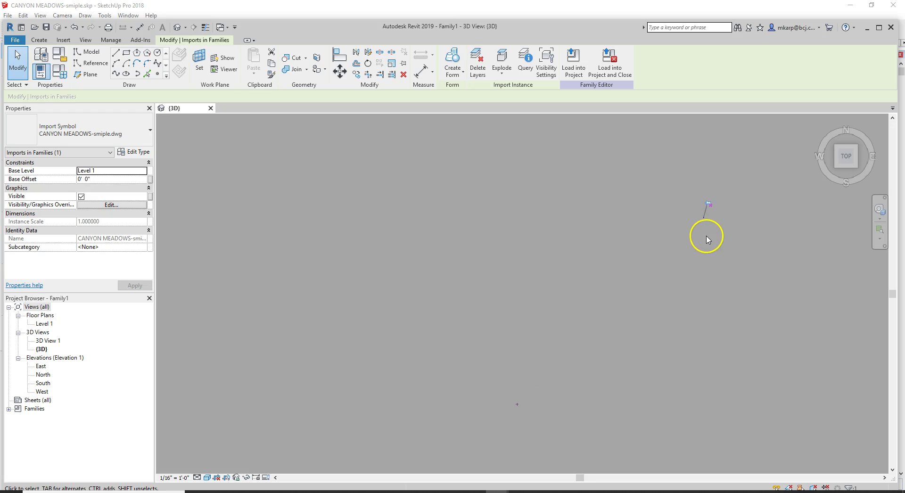
# Drag the imported house onto the reference-plane intersection
pyautogui.click(707, 234)
pyautogui.click(692, 214)
pyautogui.moveTo(711, 224); pyautogui.dragTo(519, 412)
pyautogui.scroll(6, 518, 412)
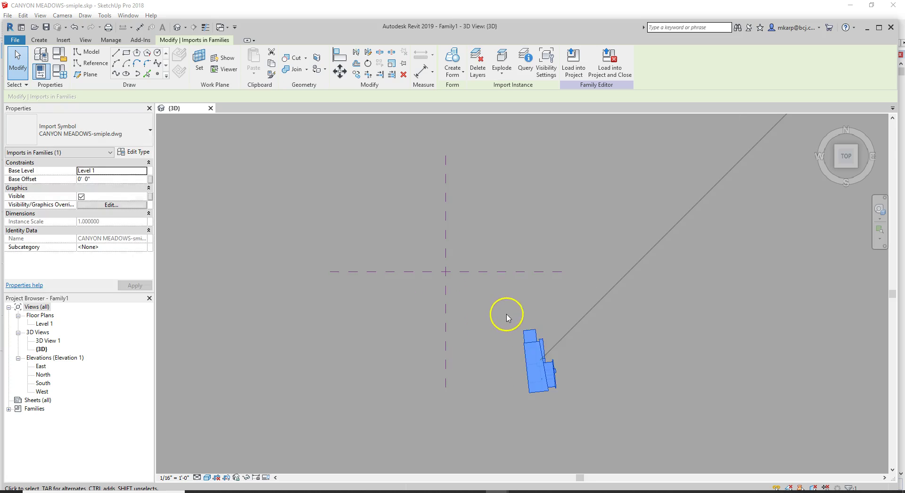
pyautogui.moveTo(535, 337); pyautogui.dragTo(448, 282)
pyautogui.scroll(5, 430, 248)
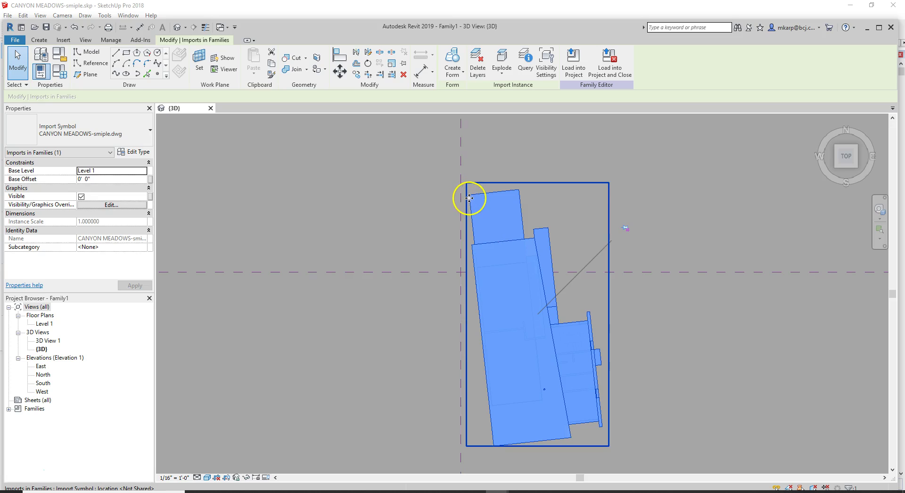
# Align the house's left edge to the vertical reference plane with AL
pyautogui.click(609, 197)
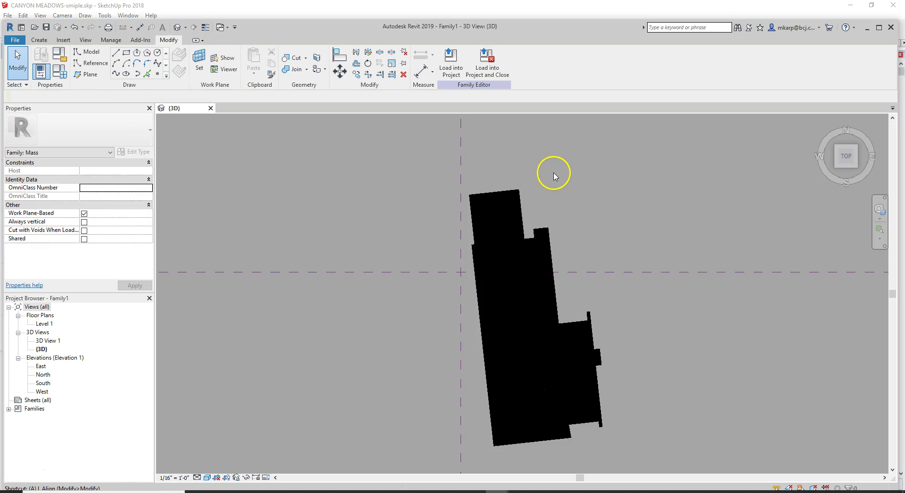
pyautogui.press('a')
pyautogui.press('l')
pyautogui.click(461, 187)
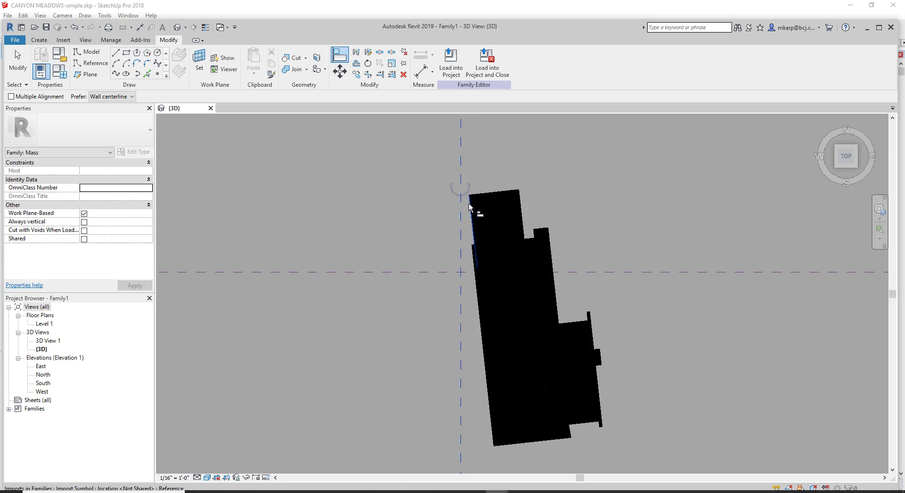
pyautogui.click(472, 205)
pyautogui.scroll(-2, 491, 196)
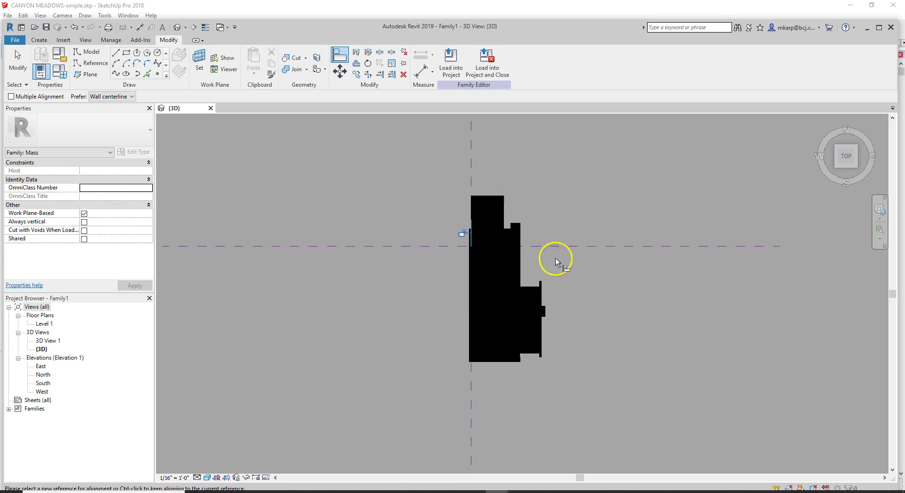
pyautogui.press('Escape')
pyautogui.press('Escape')
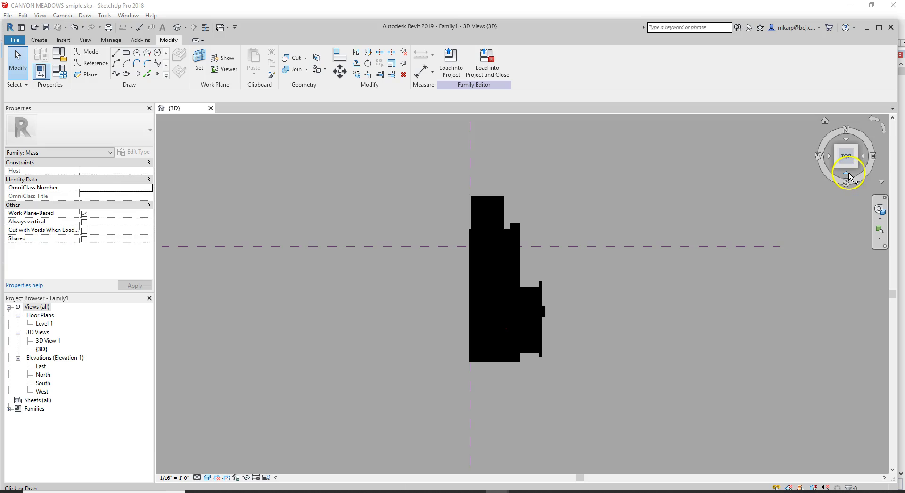
# Switch to the Front view and zoom to frame the house
pyautogui.click(847, 169)
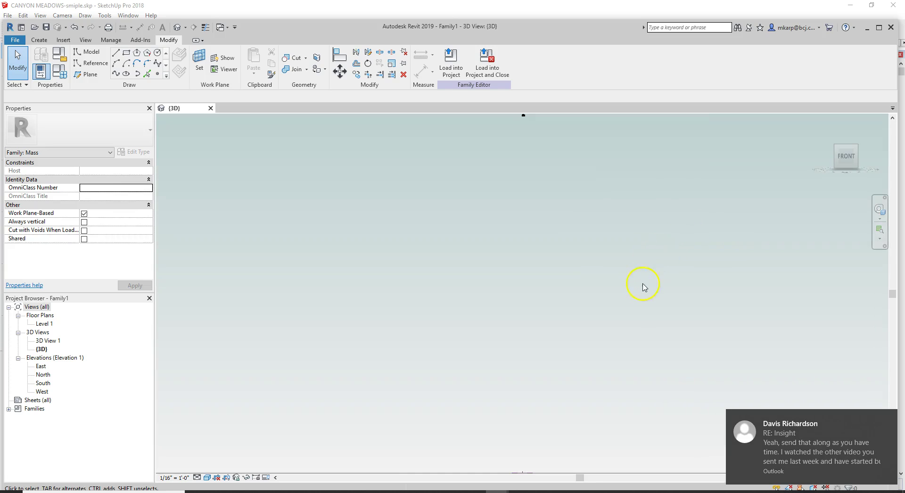
pyautogui.scroll(-1, 632, 290)
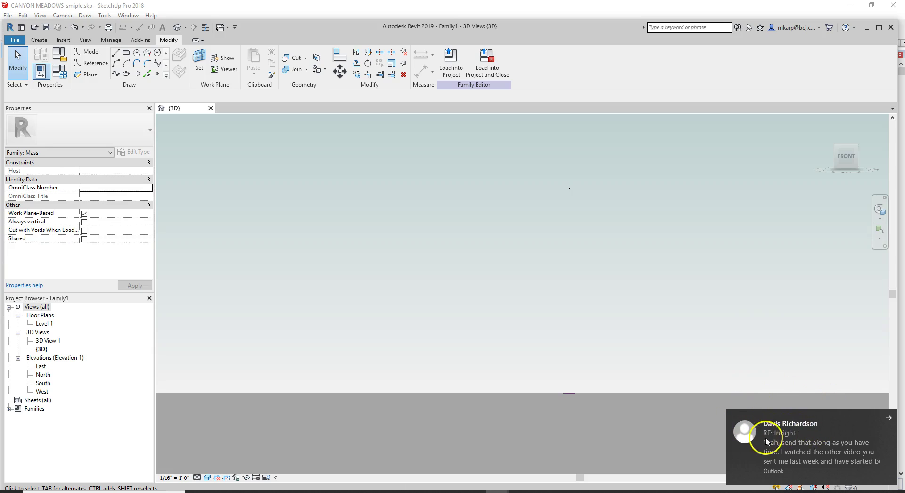
pyautogui.scroll(-2, 551, 241)
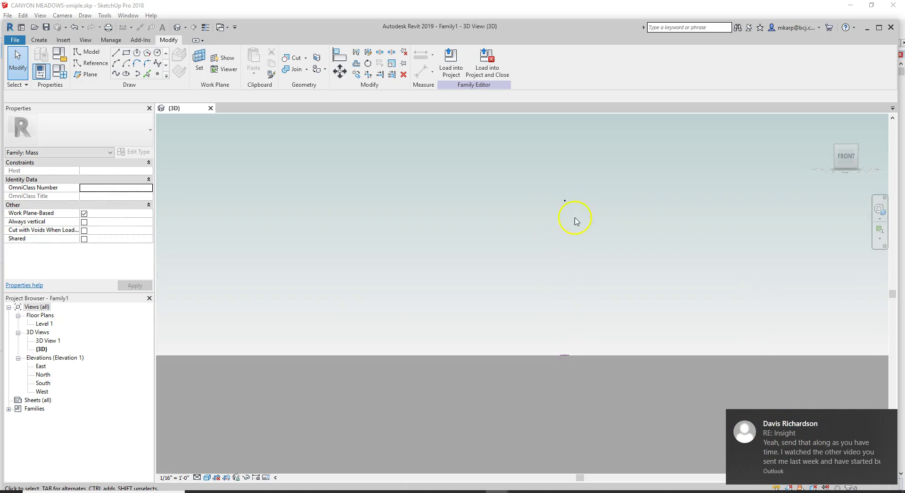
pyautogui.scroll(2, 576, 219)
pyautogui.scroll(1, 567, 208)
# Move the imported house from its import point down to Level 1
pyautogui.click(559, 196)
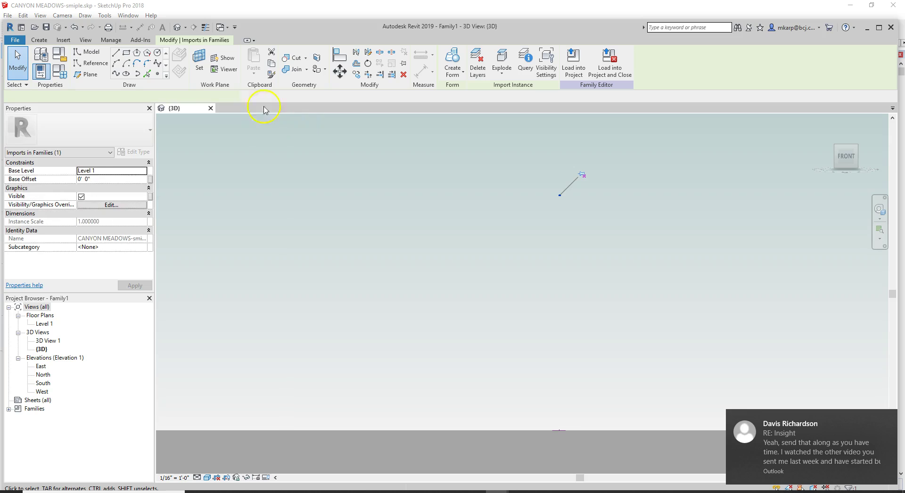
pyautogui.click(339, 70)
pyautogui.click(557, 201)
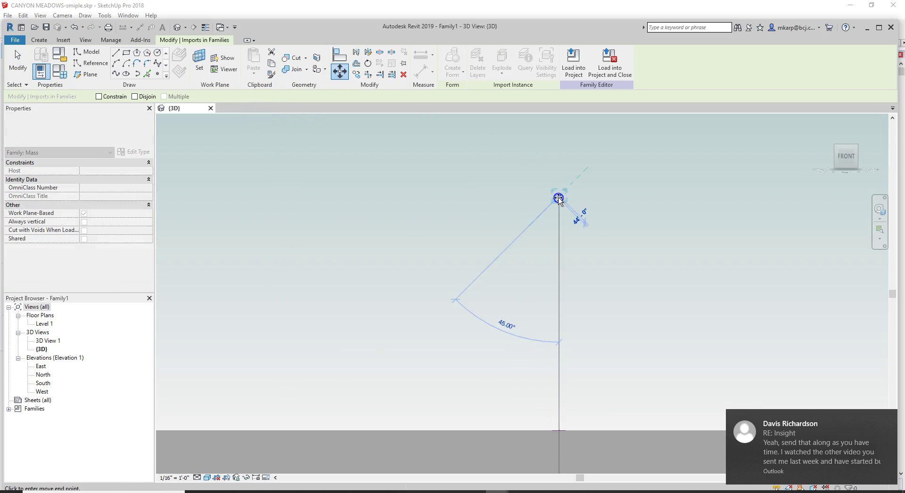
pyautogui.scroll(5, 549, 448)
pyautogui.scroll(-4, 566, 423)
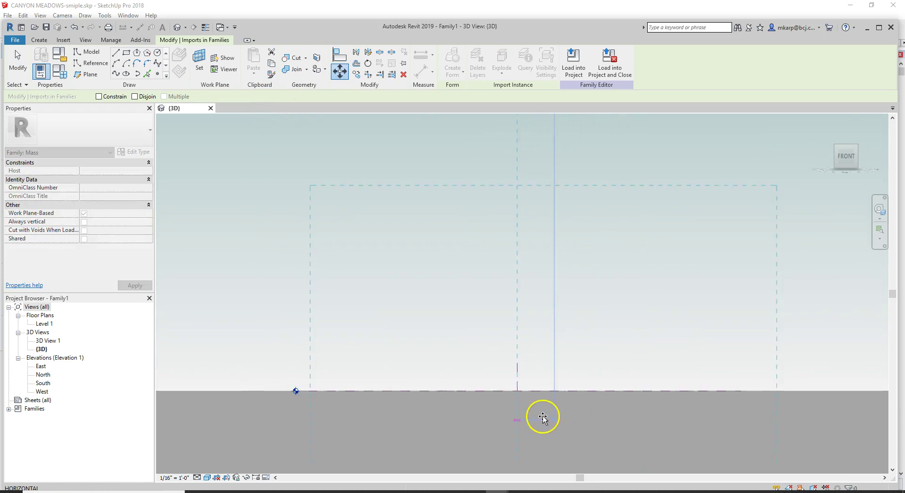
pyautogui.click(514, 377)
pyautogui.scroll(5, 516, 382)
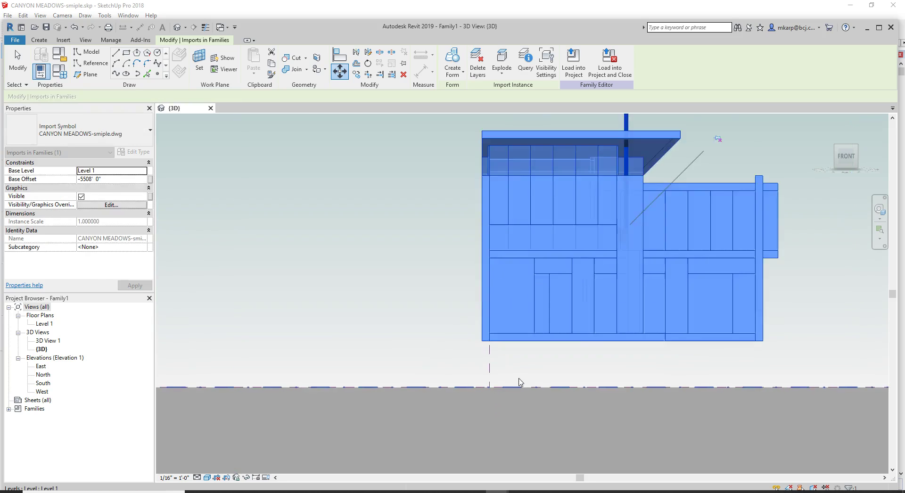
pyautogui.click(518, 360)
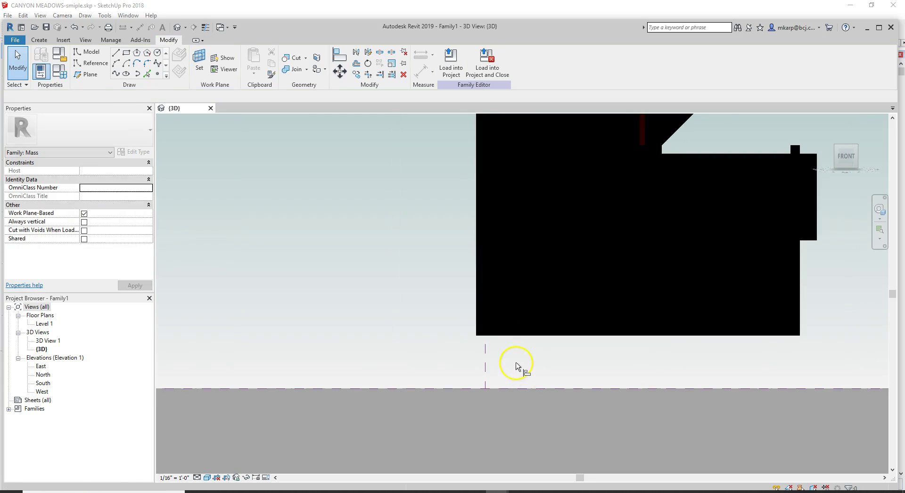
# Align the house's bottom edge to the Level 1 line
pyautogui.press('l')
pyautogui.click(524, 338)
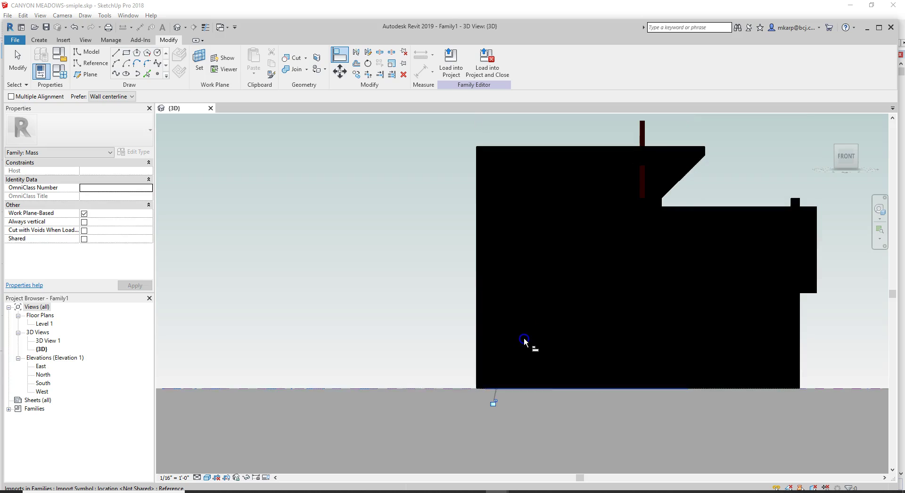
pyautogui.scroll(-2, 520, 361)
pyautogui.press('Escape')
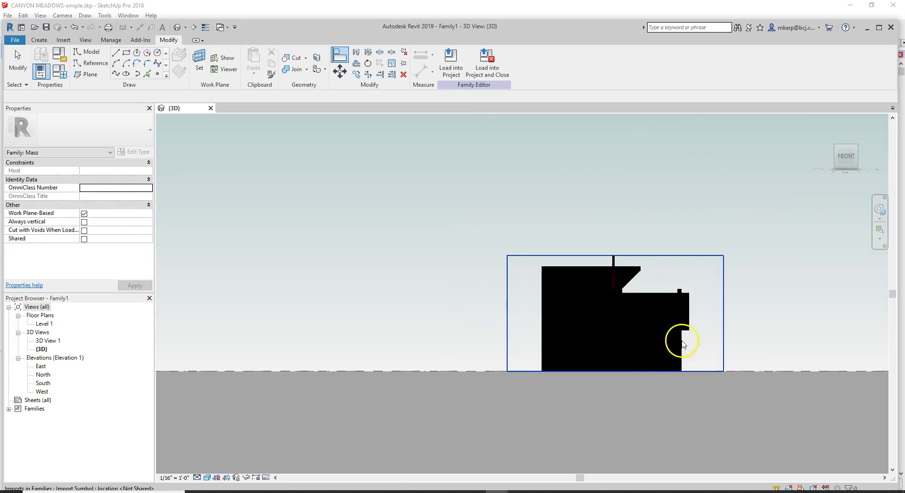
pyautogui.scroll(-2, 659, 339)
pyautogui.moveTo(642, 347)
pyautogui.keyDown('shift'); pyautogui.mouseDown(button='middle')
pyautogui.moveTo(666, 383)
pyautogui.moveTo(625, 431)
pyautogui.moveTo(643, 234)
pyautogui.moveTo(612, 283)
pyautogui.moveTo(625, 351)
pyautogui.mouseUp(button='middle'); pyautogui.keyUp('shift')
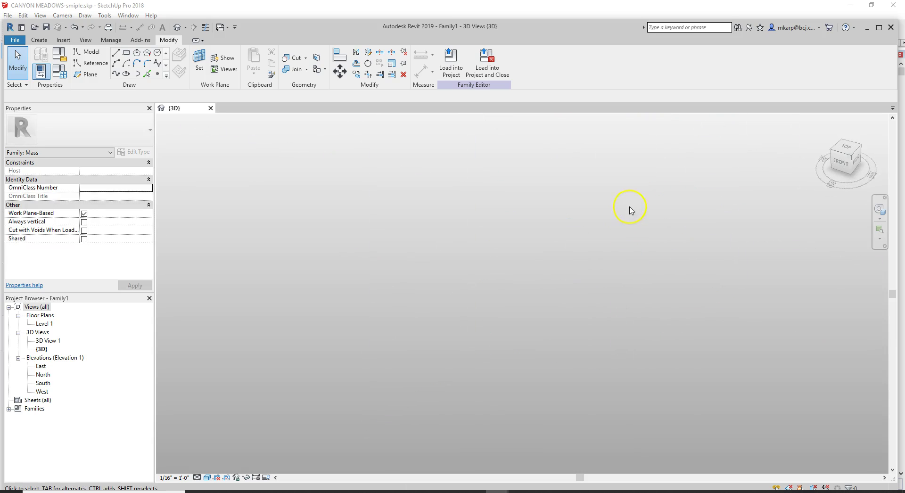
# Pan and zoom to center the mass, then bring up Save As for Family1
pyautogui.scroll(-2, 625, 212)
pyautogui.scroll(2, 499, 358)
pyautogui.scroll(3, 537, 360)
pyautogui.moveTo(537, 359); pyautogui.dragTo(573, 162, button='middle')
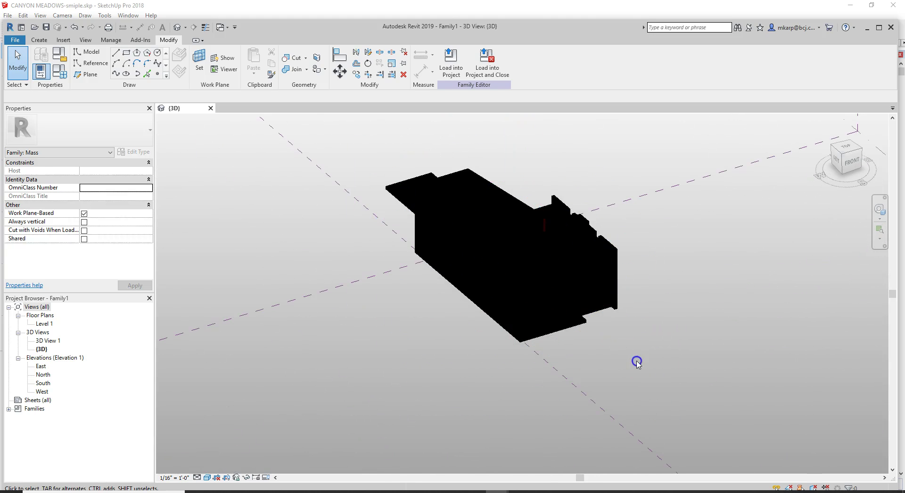
pyautogui.scroll(-2, 614, 320)
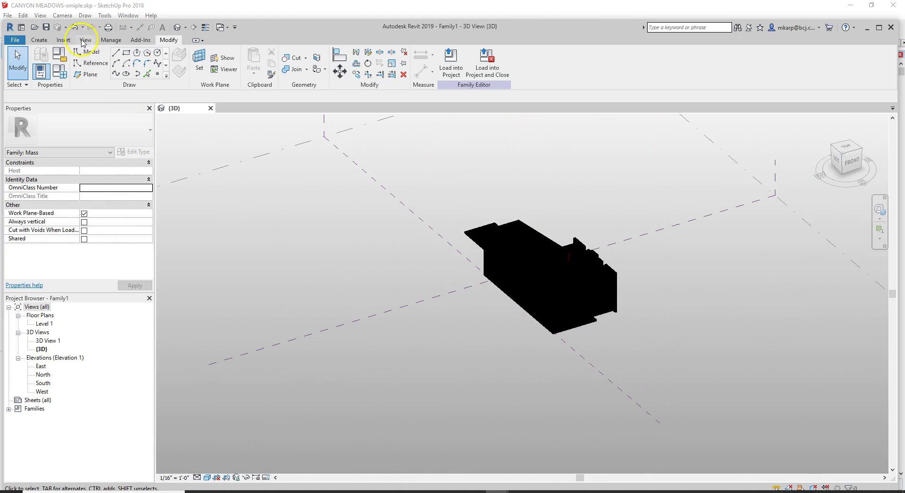
pyautogui.click(43, 27)
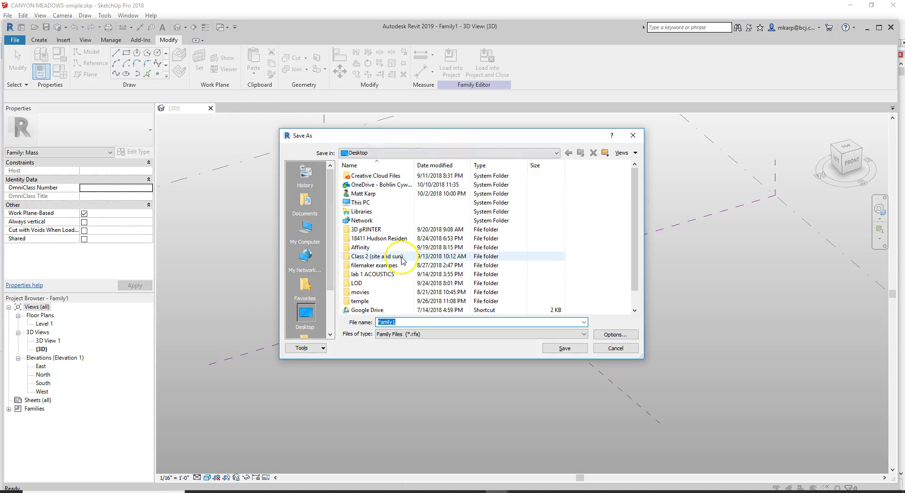
# Save Family1 to the Desktop as meadows house1.rfa
pyautogui.scroll(-1, 413, 287)
pyautogui.click(404, 300)
pyautogui.click(414, 322)
pyautogui.click(564, 348)
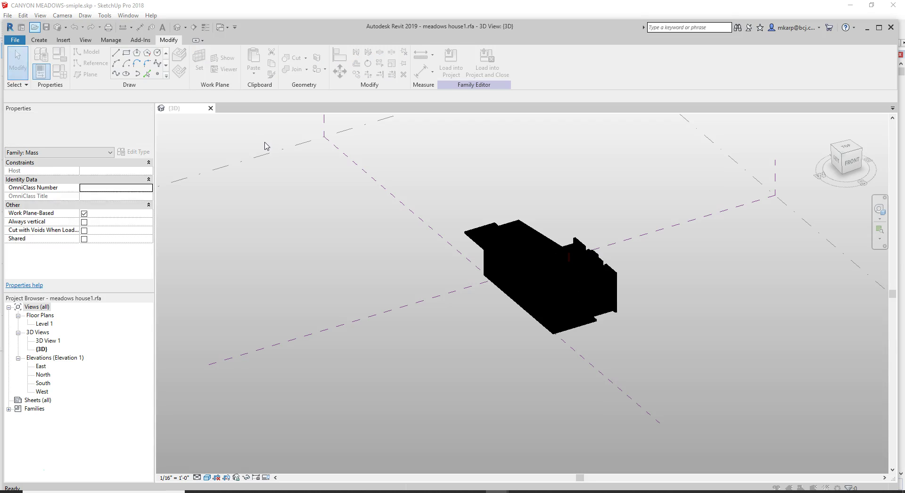
# Close the family's 3D view and start a New Project
pyautogui.click(623, 137)
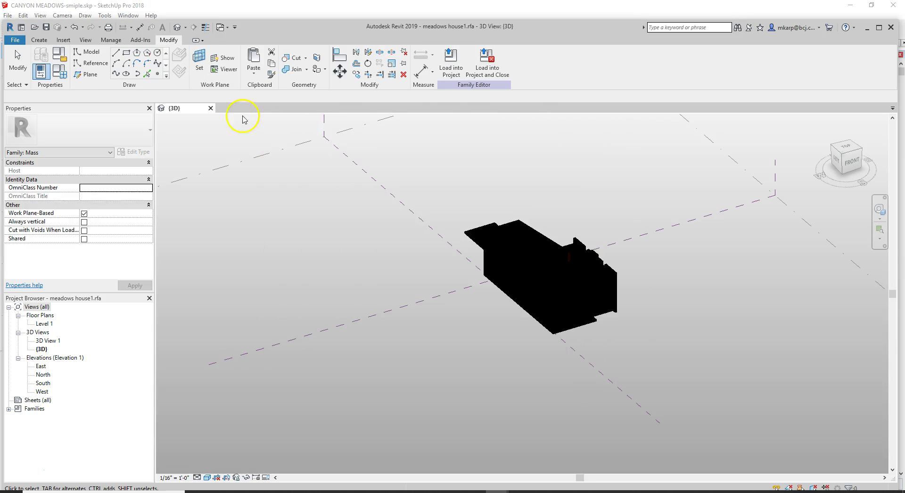
pyautogui.click(210, 109)
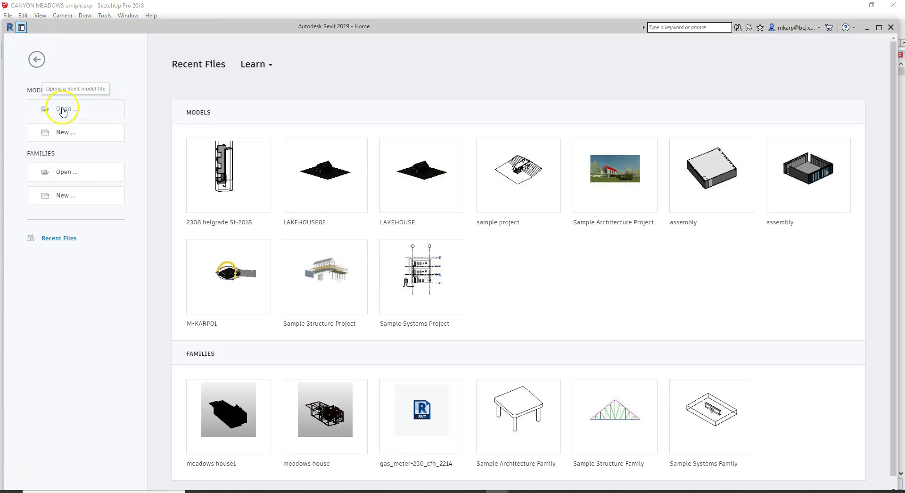
pyautogui.click(65, 133)
pyautogui.click(389, 242)
pyautogui.click(389, 242)
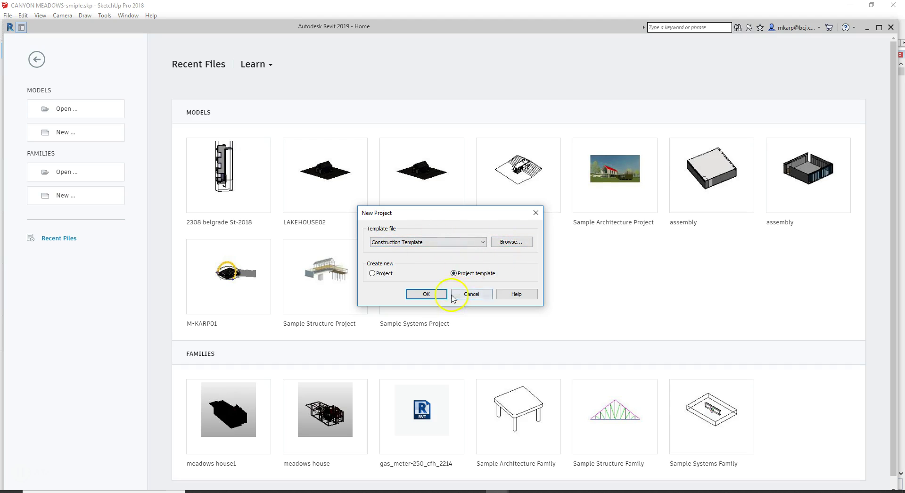
# Choose L:\+Revit\1 Templates\1.0 Project Templates\BCJ Standard Revit Template 2019.rte as the template
pyautogui.click(506, 242)
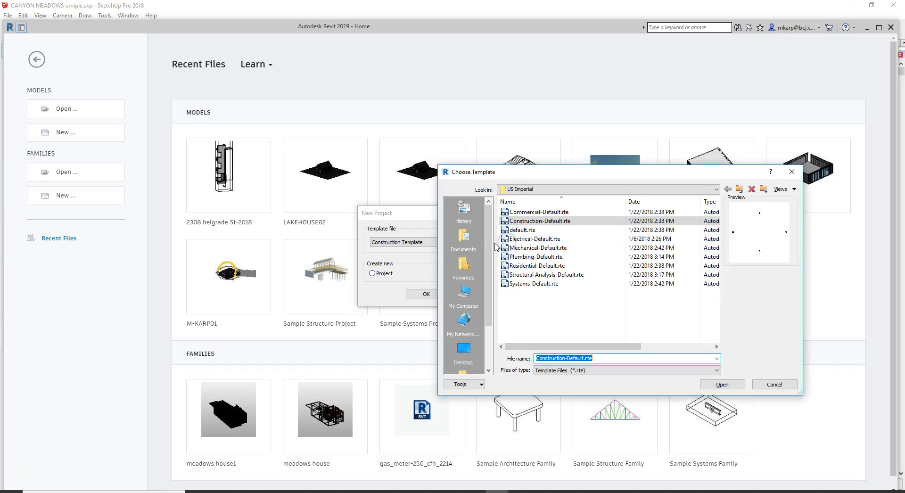
pyautogui.click(589, 191)
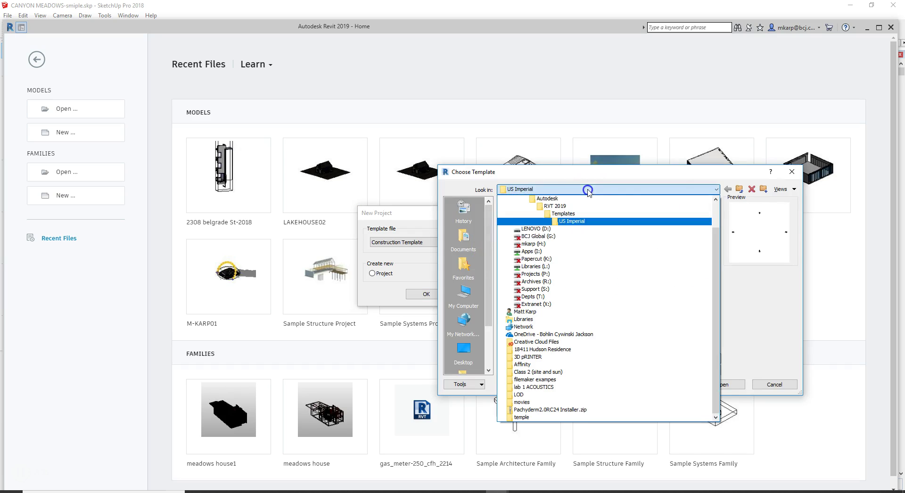
pyautogui.click(581, 264)
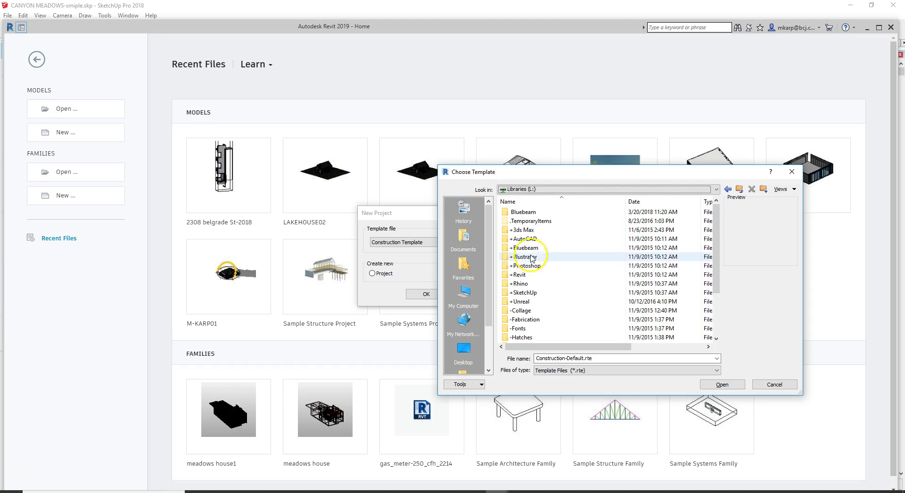
pyautogui.doubleClick(527, 272)
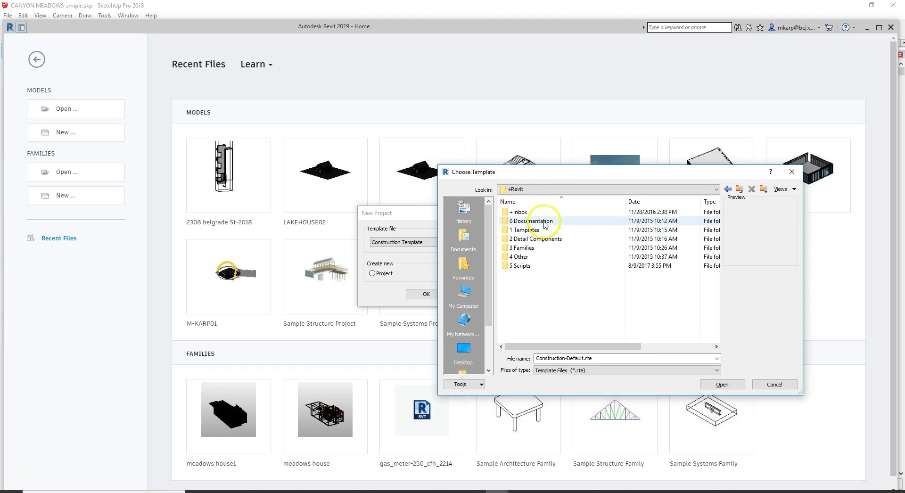
pyautogui.doubleClick(518, 229)
pyautogui.doubleClick(533, 212)
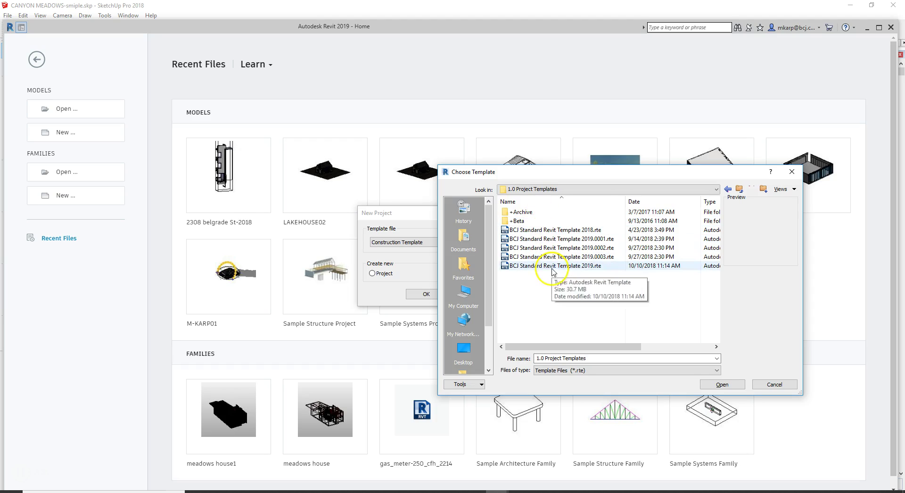
pyautogui.click(721, 385)
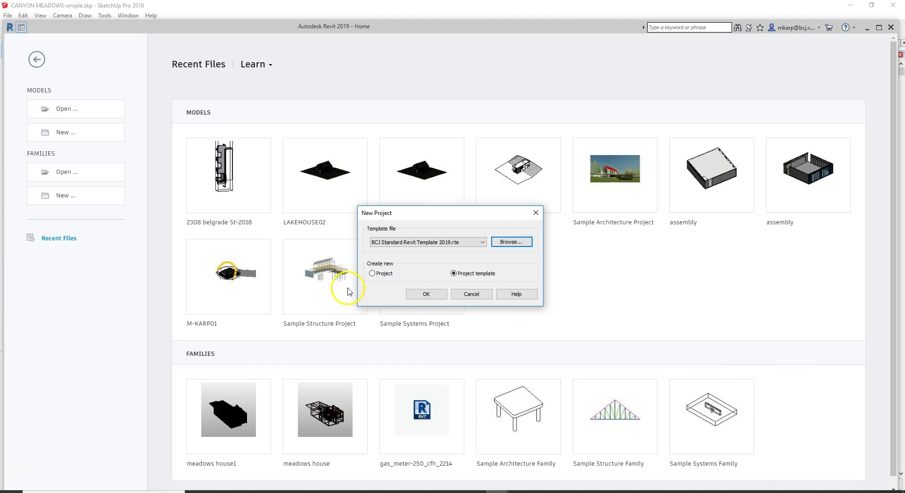
# Create the project from the BCJ template and expand the +Working views in the Project Browser
pyautogui.click(426, 294)
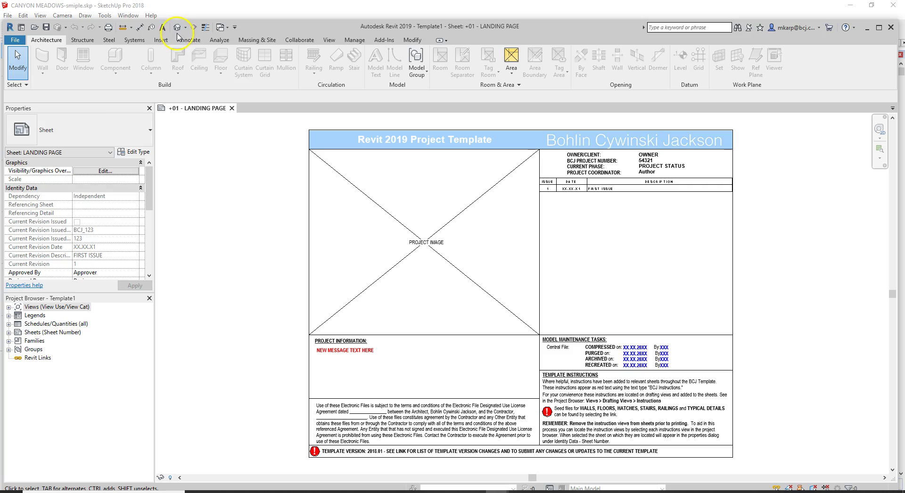
pyautogui.doubleClick(32, 307)
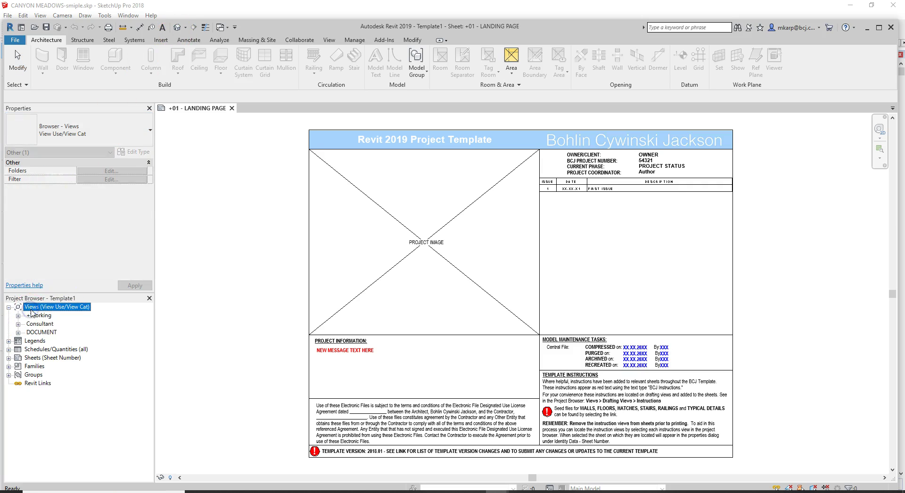
pyautogui.click(18, 316)
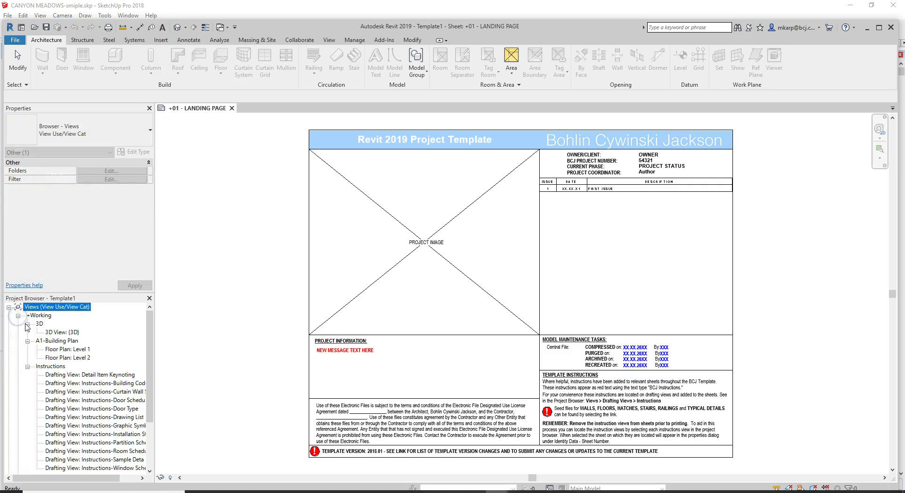
pyautogui.click(60, 332)
# Bring up Load Family from the Insert tab to browse the Desktop families
pyautogui.click(188, 251)
pyautogui.click(226, 72)
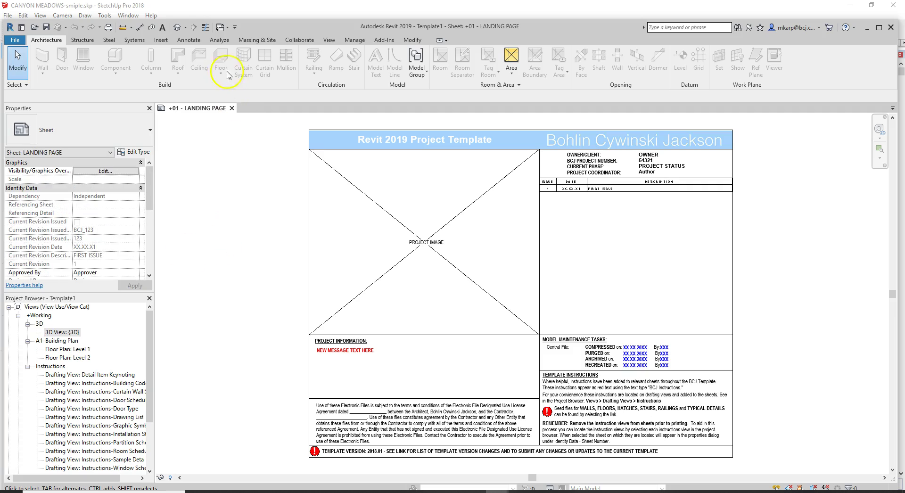
pyautogui.click(161, 40)
pyautogui.click(374, 66)
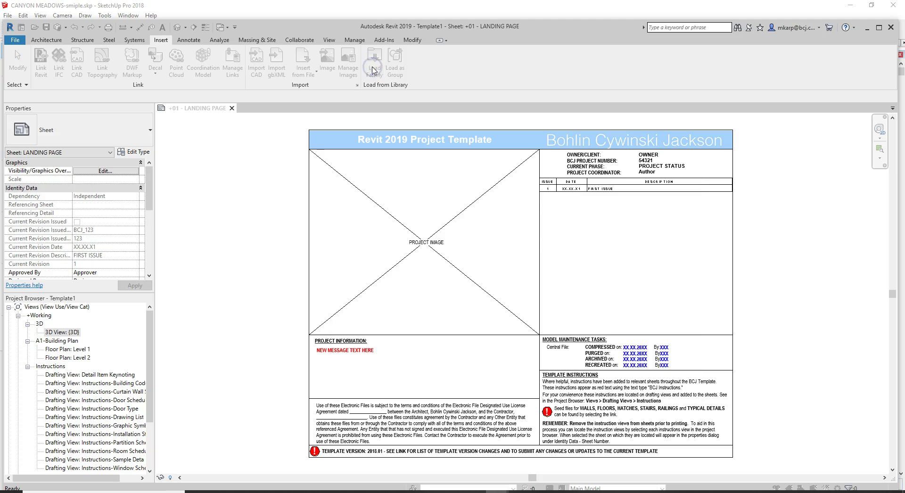
# Load the meadows house1.rfa family from the Desktop
pyautogui.click(360, 321)
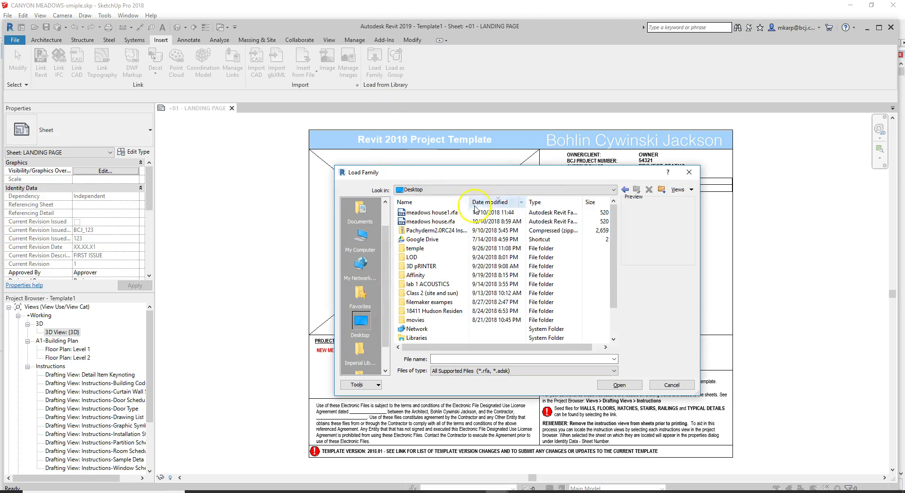
pyautogui.click(426, 212)
pyautogui.click(617, 384)
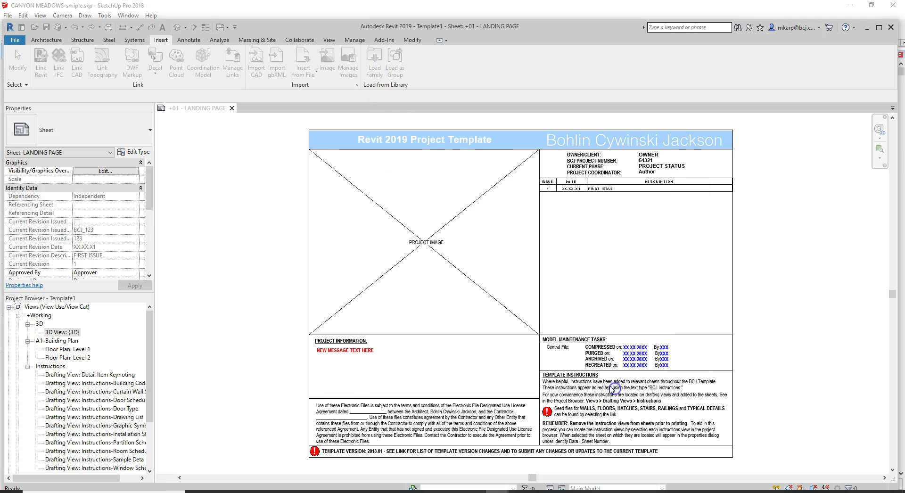
# Place the meadows house1 mass on the Level 1 floor plan beside the grid crossing
pyautogui.doubleClick(78, 349)
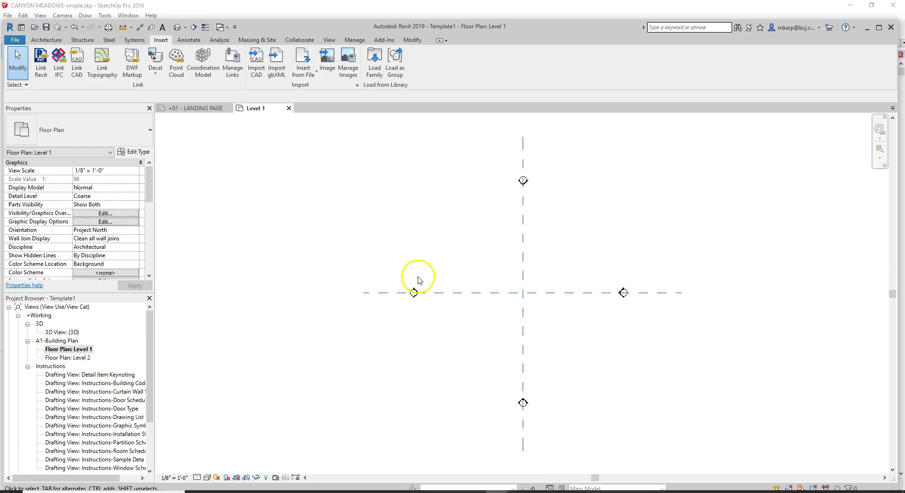
pyautogui.moveTo(144, 361); pyautogui.dragTo(150, 406)
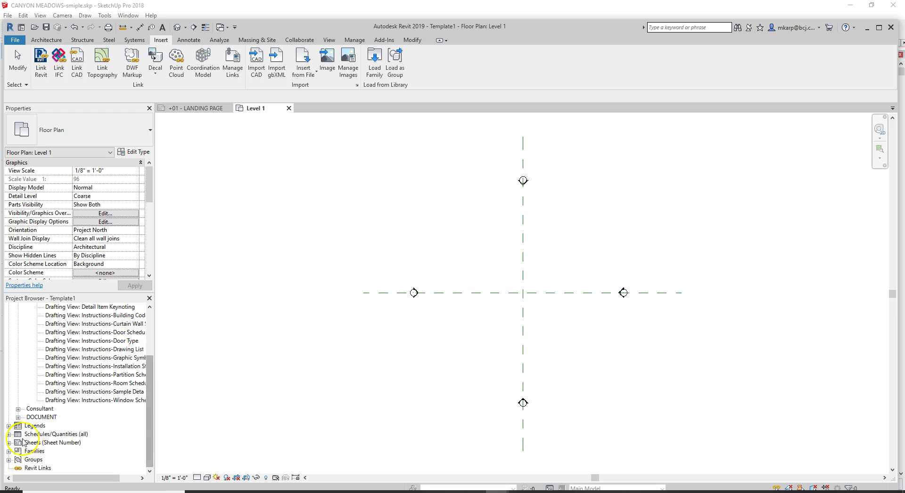
pyautogui.click(9, 451)
pyautogui.scroll(-5, 75, 369)
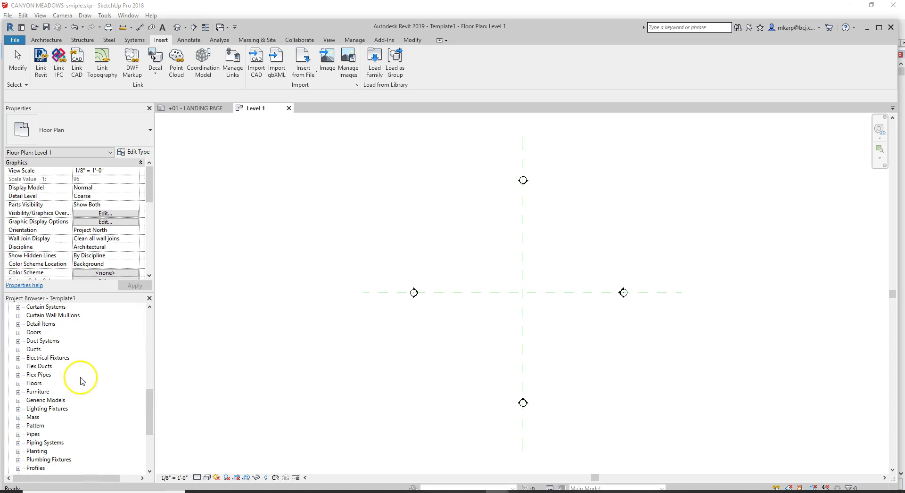
pyautogui.click(18, 417)
pyautogui.click(43, 425)
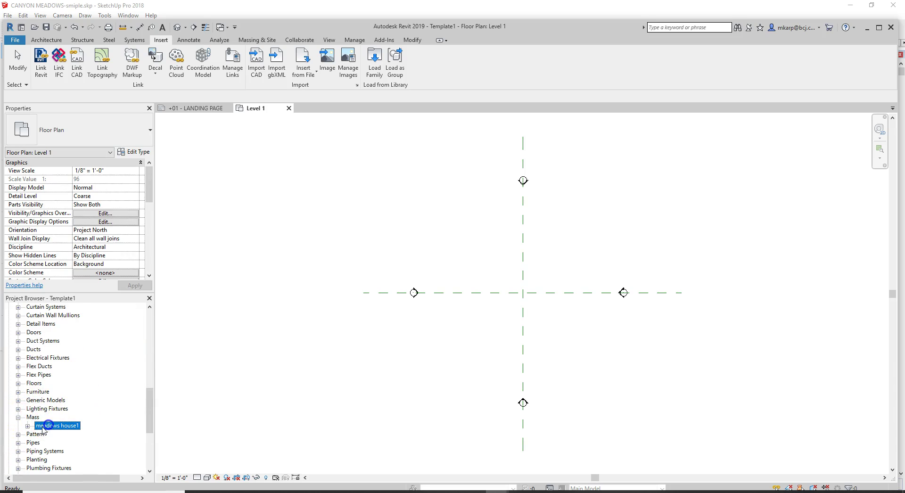
pyautogui.click(28, 425)
pyautogui.moveTo(51, 434); pyautogui.dragTo(529, 268)
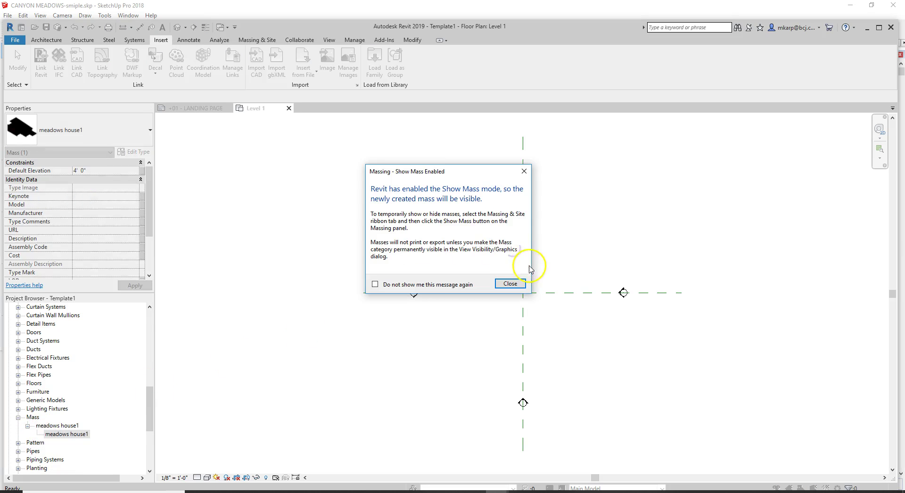
pyautogui.click(510, 282)
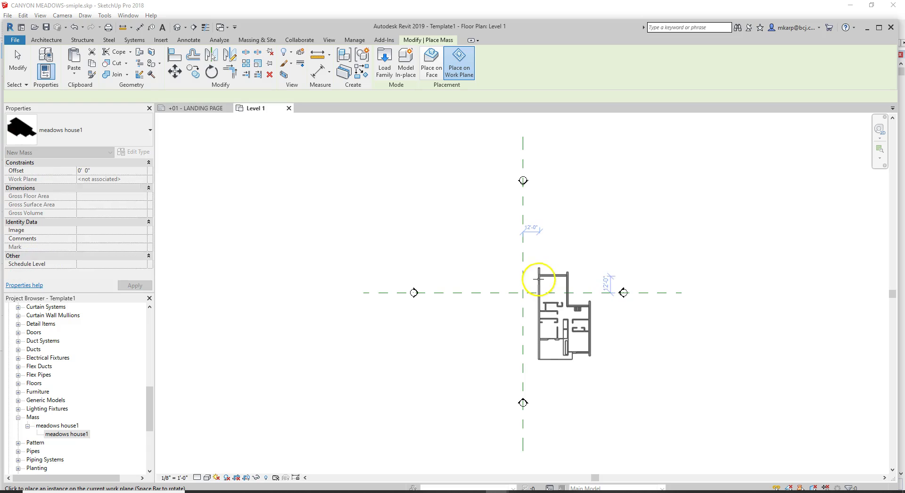
pyautogui.click(540, 260)
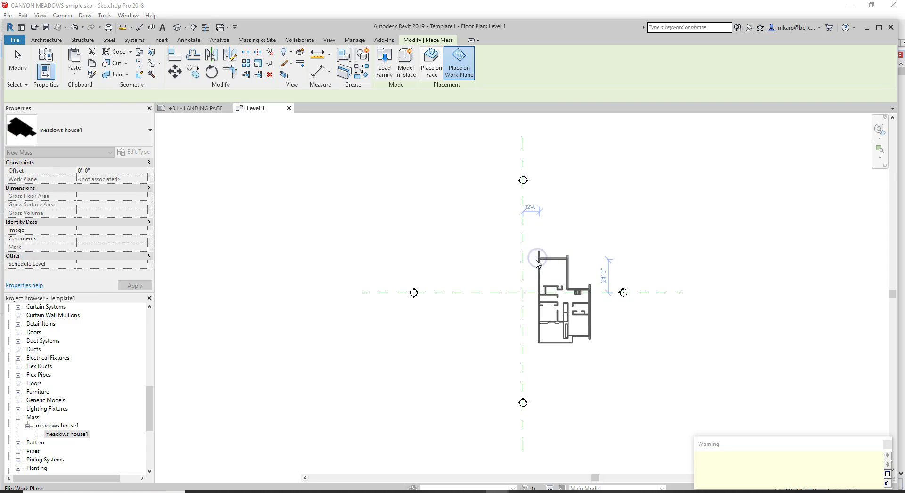
pyautogui.scroll(3, 528, 257)
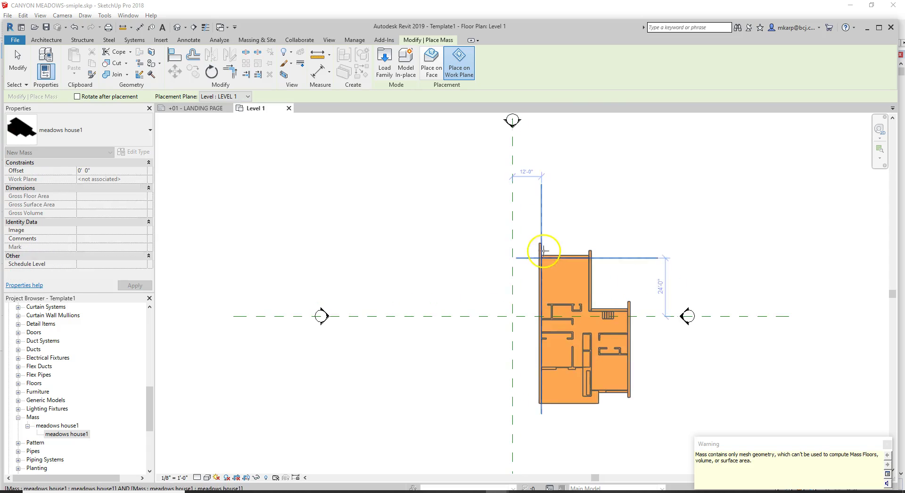
pyautogui.press('Escape')
# Align the house's left wall to the vertical grid line using AL
pyautogui.press('a')
pyautogui.press('l')
pyautogui.scroll(2, 521, 245)
pyautogui.click(547, 270)
pyautogui.press('Escape')
pyautogui.scroll(-3, 551, 216)
pyautogui.scroll(2, 551, 226)
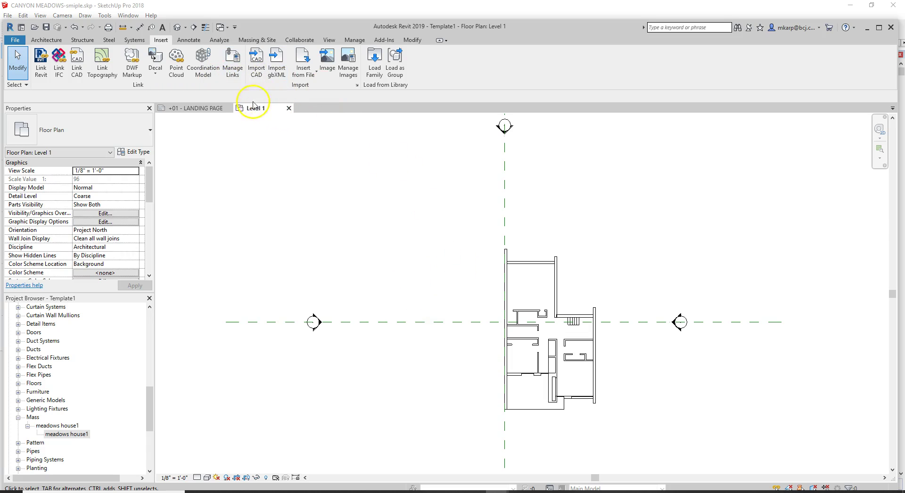
# Enter the site's coordinates as the project address in Location, Weather and Site, and search
pyautogui.click(355, 40)
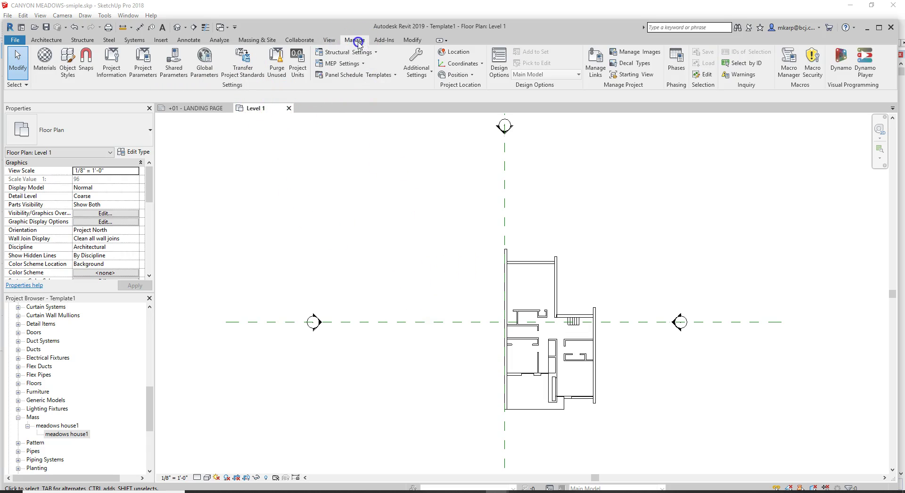
pyautogui.click(453, 52)
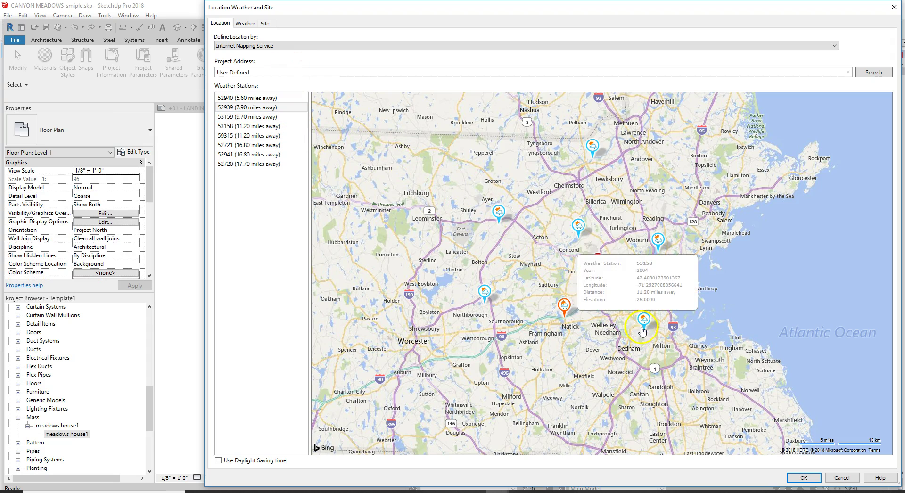
pyautogui.scroll(3, 686, 314)
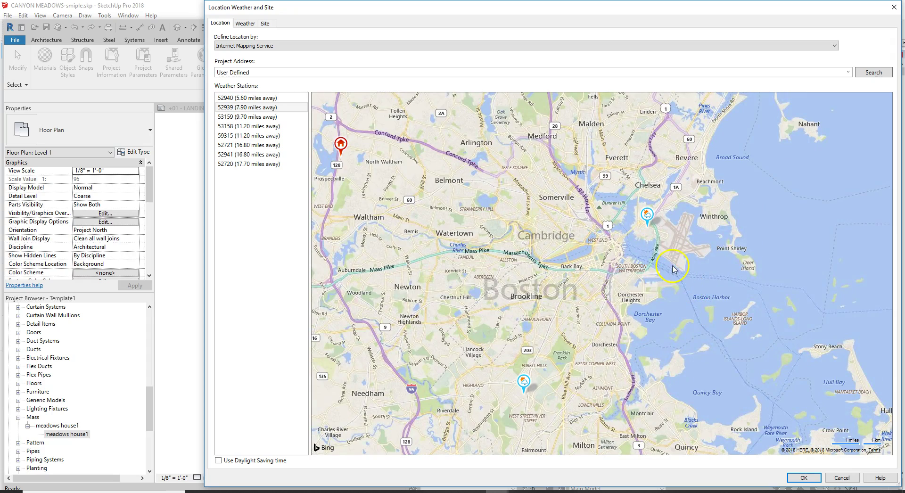
pyautogui.scroll(-4, 672, 269)
pyautogui.click(284, 71)
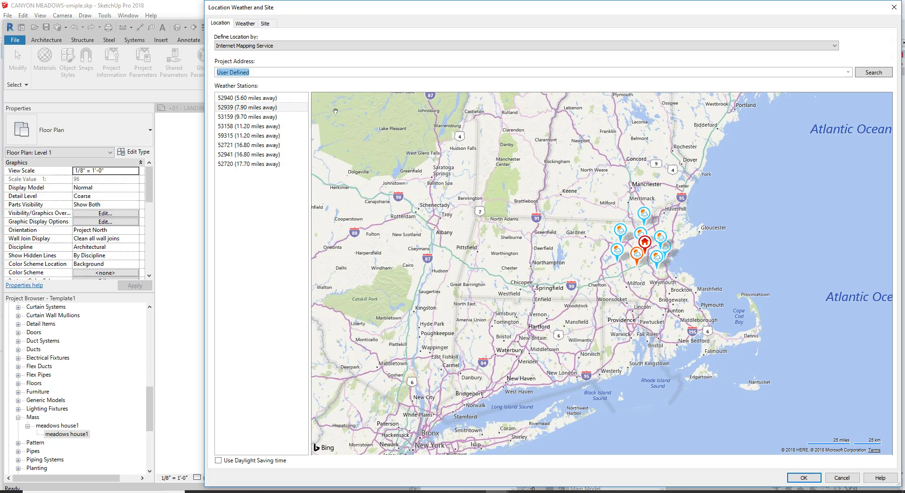
pyautogui.write('40.395535, -111.545672')
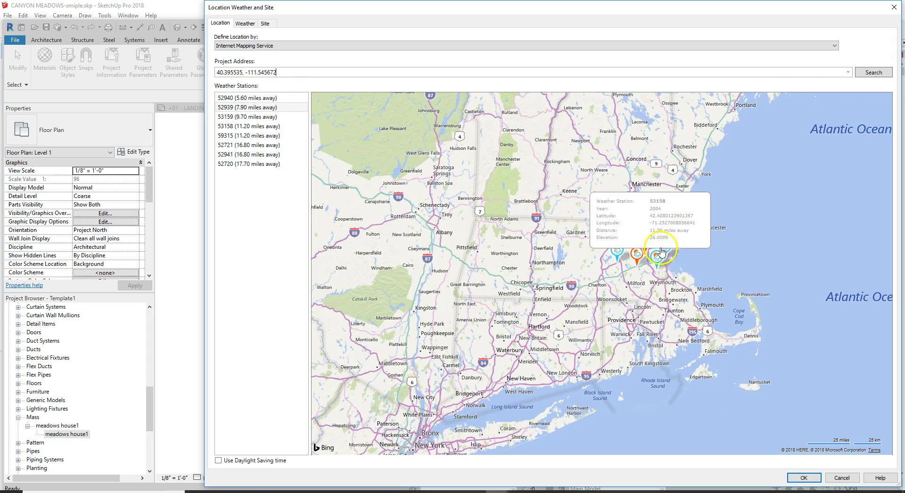
pyautogui.click(873, 72)
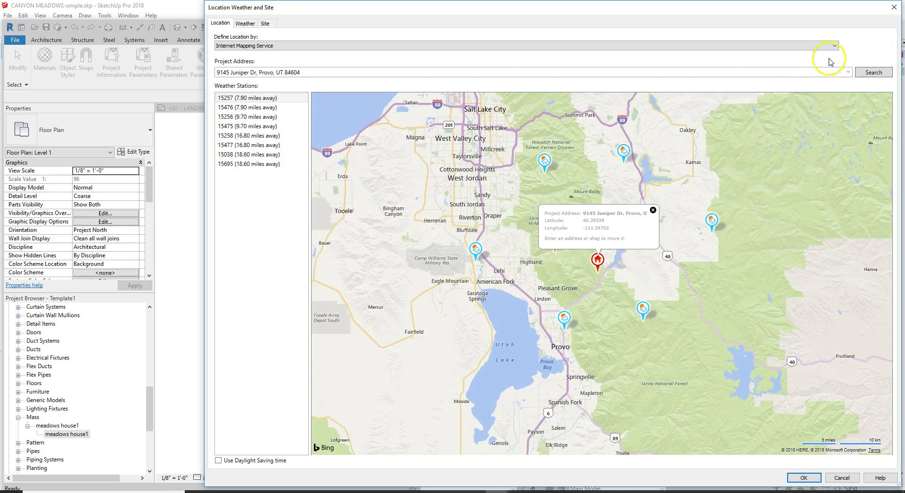
# Move the site pin onto the house spot and confirm the project location
pyautogui.scroll(4, 591, 273)
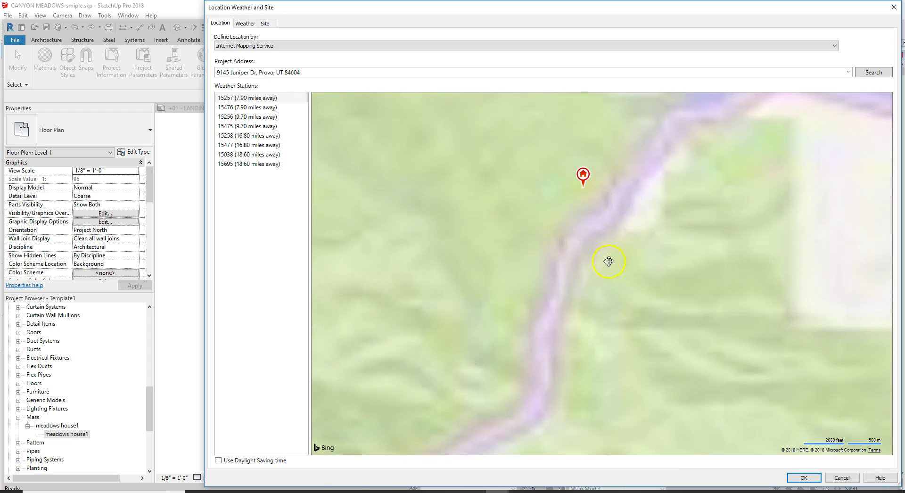
pyautogui.scroll(3, 612, 165)
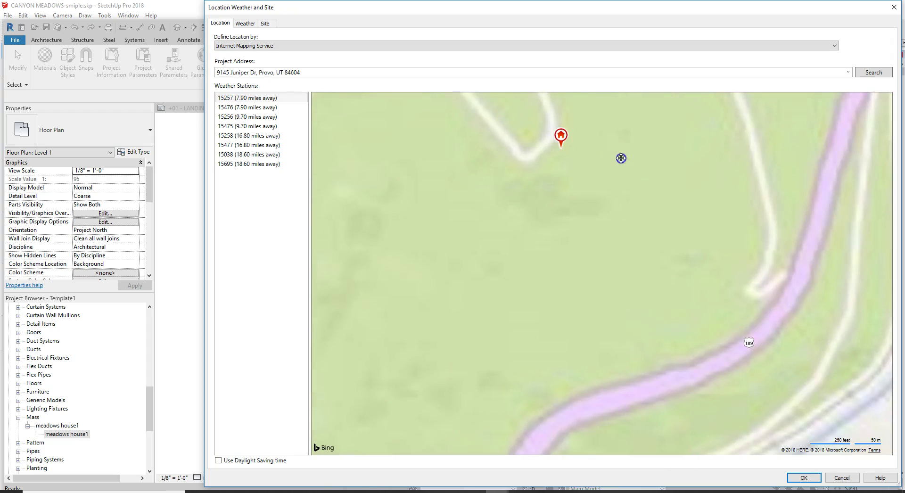
pyautogui.moveTo(622, 155); pyautogui.dragTo(596, 273)
pyautogui.moveTo(536, 251); pyautogui.dragTo(623, 250)
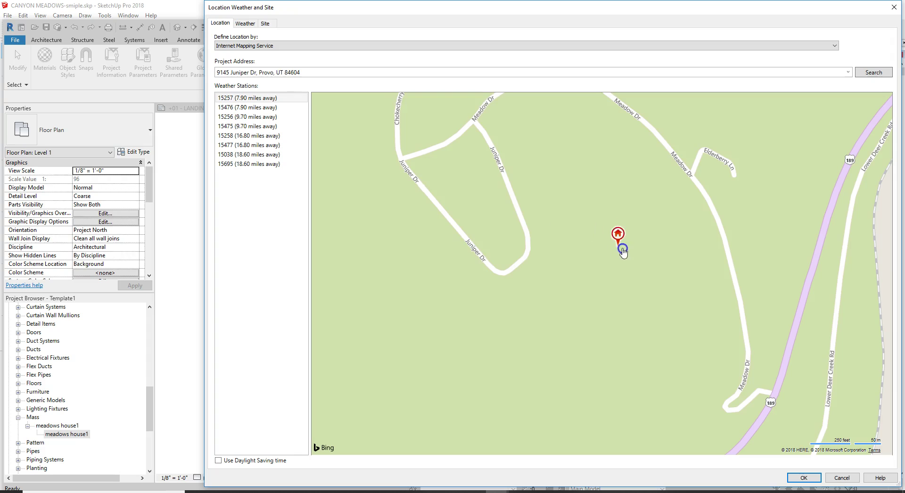
pyautogui.scroll(-3, 625, 300)
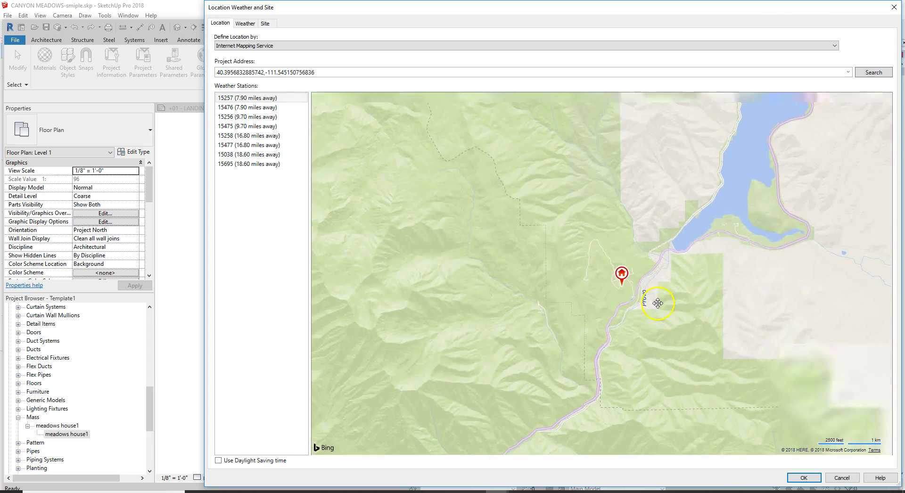
pyautogui.scroll(1, 658, 302)
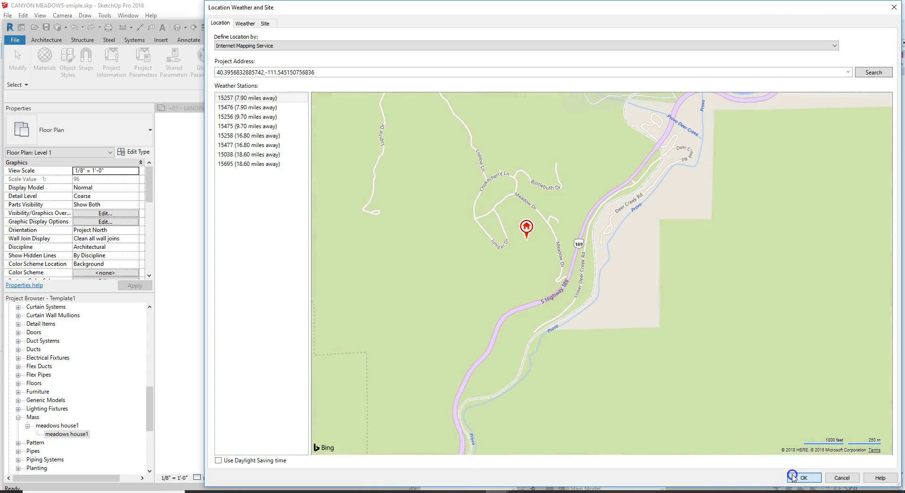
pyautogui.click(792, 477)
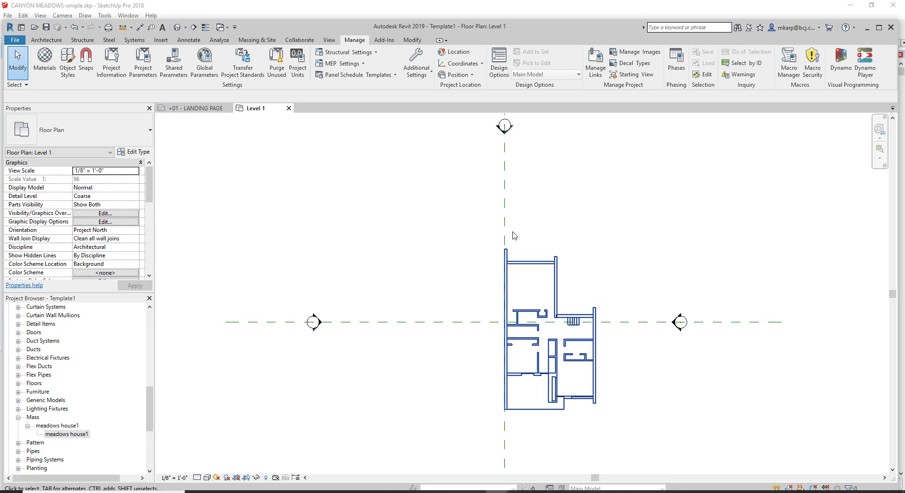
# Set the Level 1 plan orientation to True North
pyautogui.moveTo(150, 408); pyautogui.dragTo(150, 320)
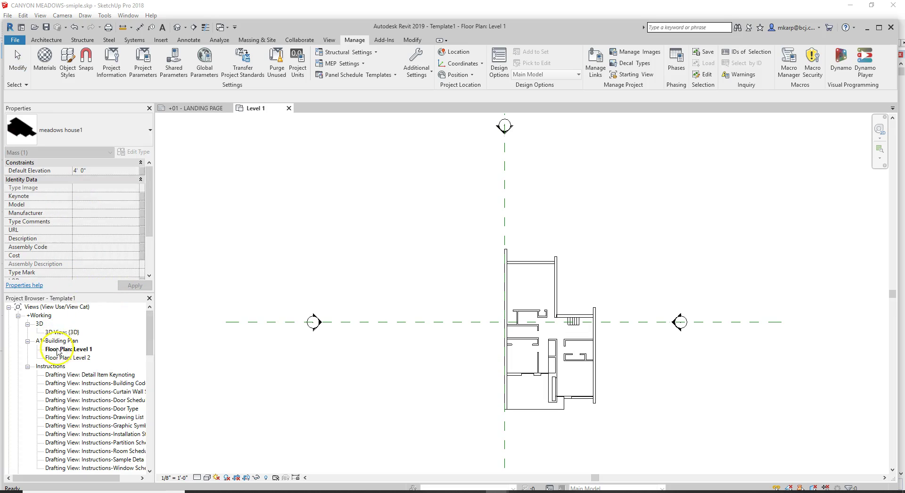
pyautogui.click(301, 249)
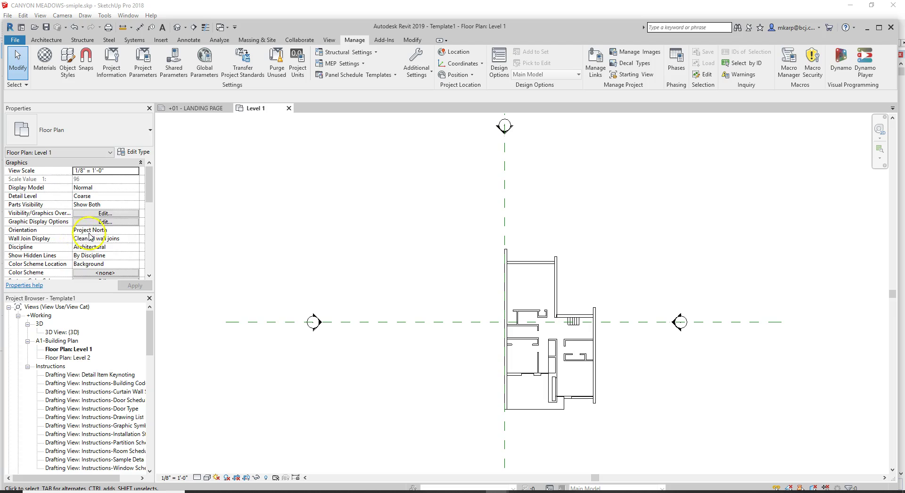
pyautogui.click(135, 231)
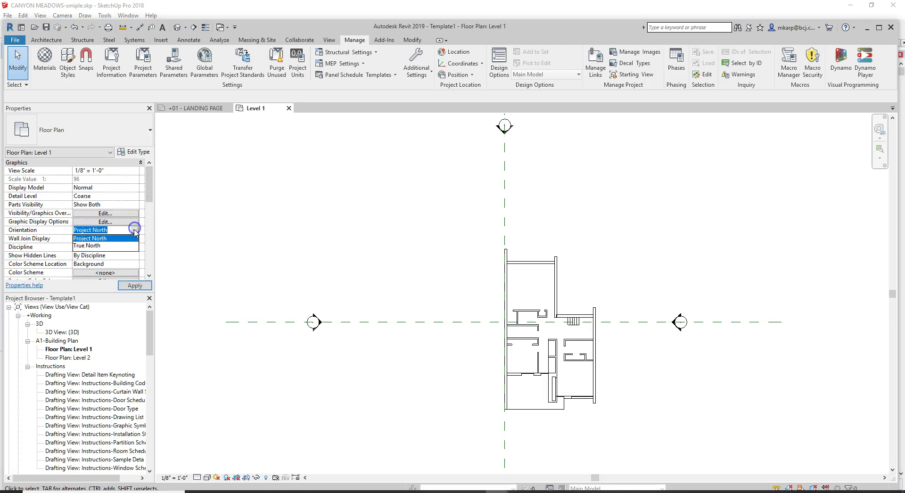
pyautogui.click(101, 243)
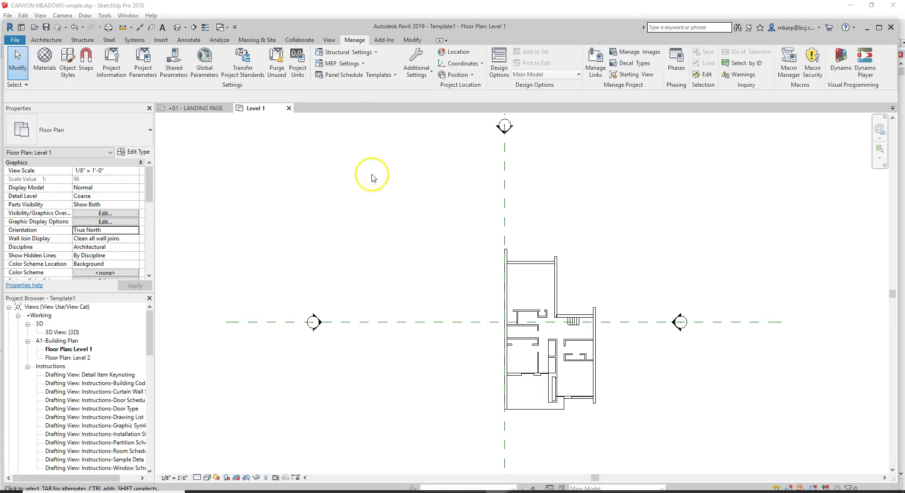
# Rotate True North 6° from the north-south starting ray
pyautogui.click(468, 76)
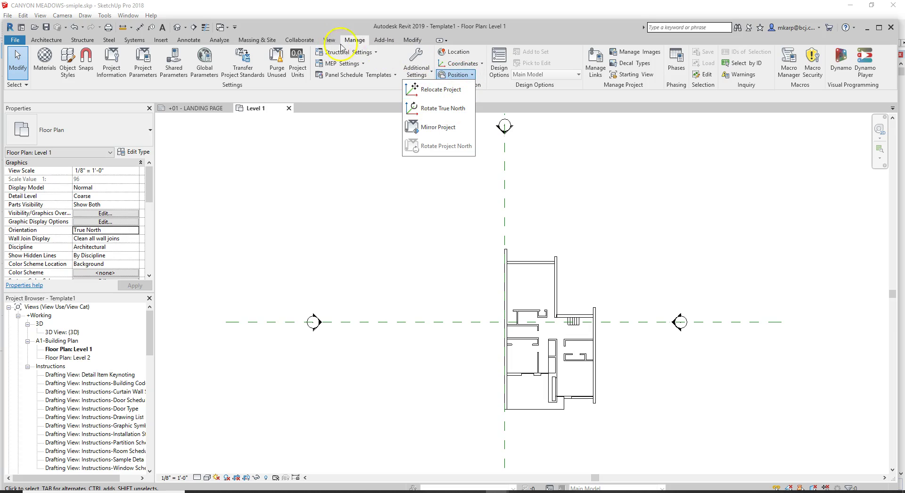
pyautogui.click(442, 108)
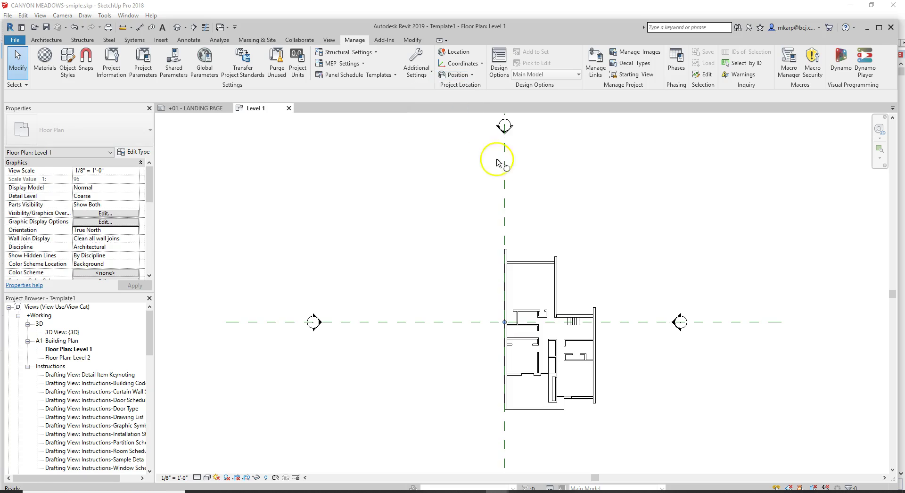
pyautogui.scroll(-2, 521, 273)
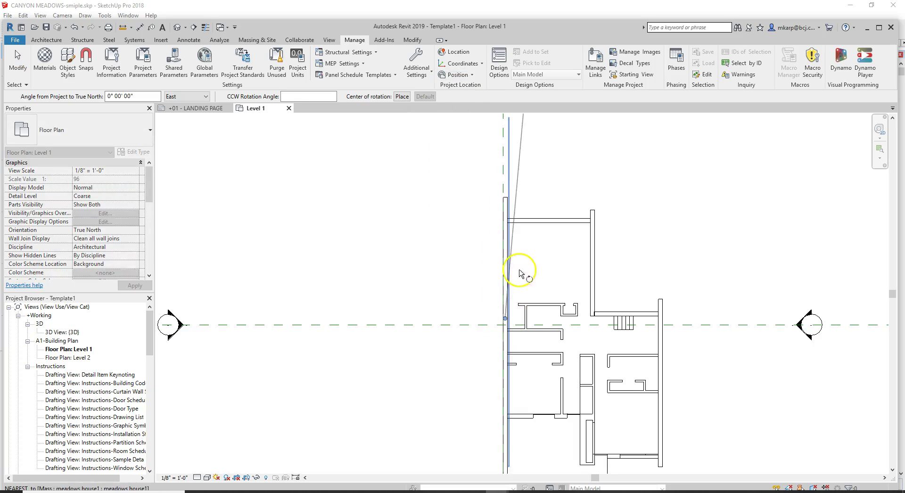
pyautogui.click(514, 410)
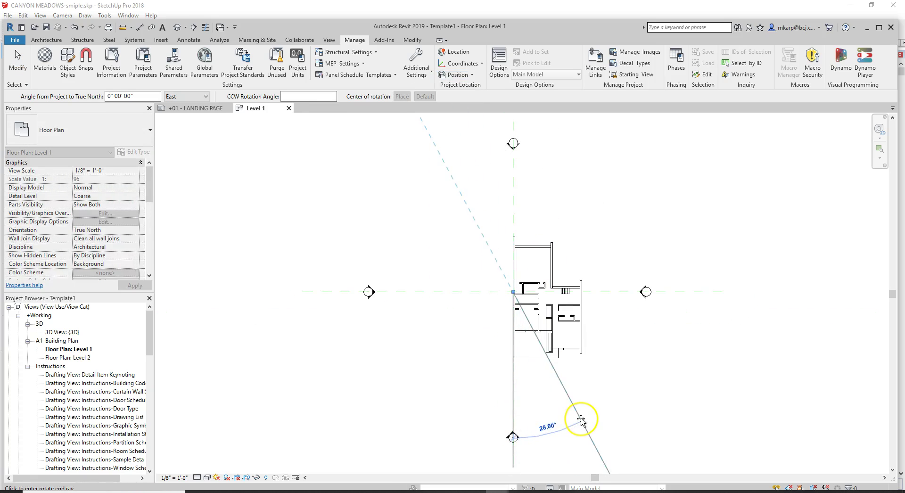
pyautogui.write('6')
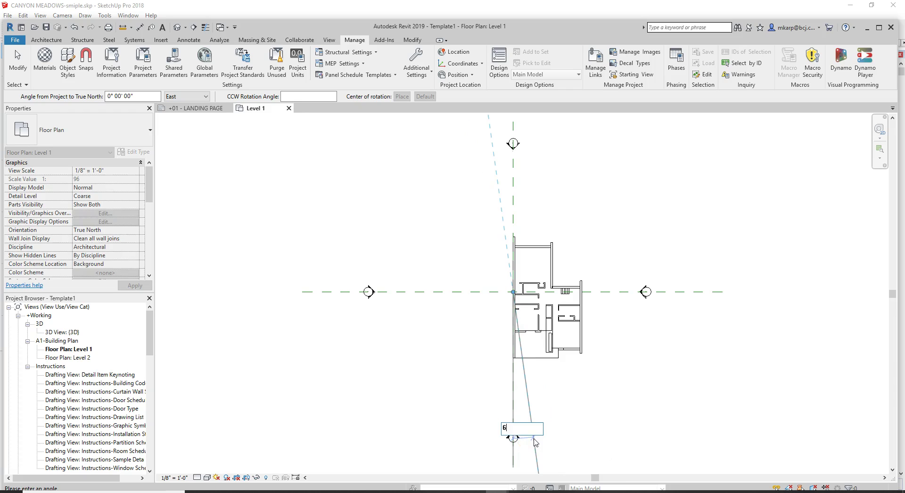
pyautogui.press('Return')
pyautogui.click(481, 392)
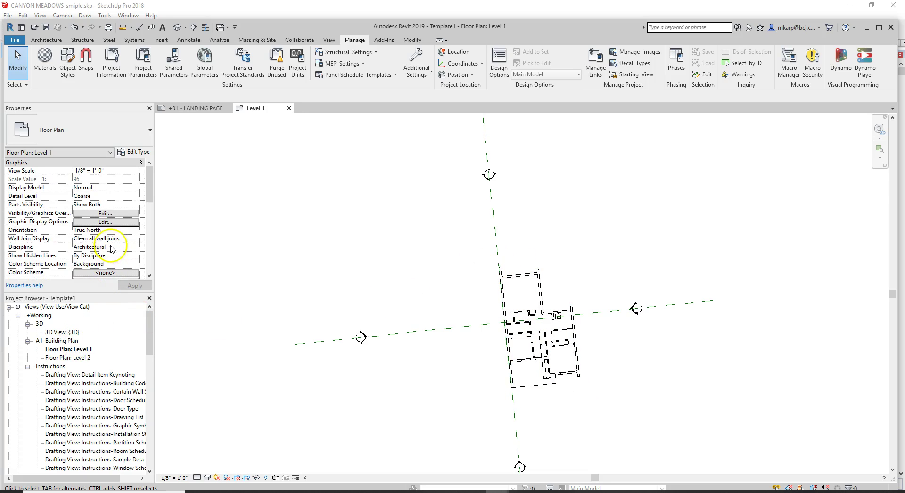
# Switch the Level 1 plan orientation back to Project North
pyautogui.click(137, 230)
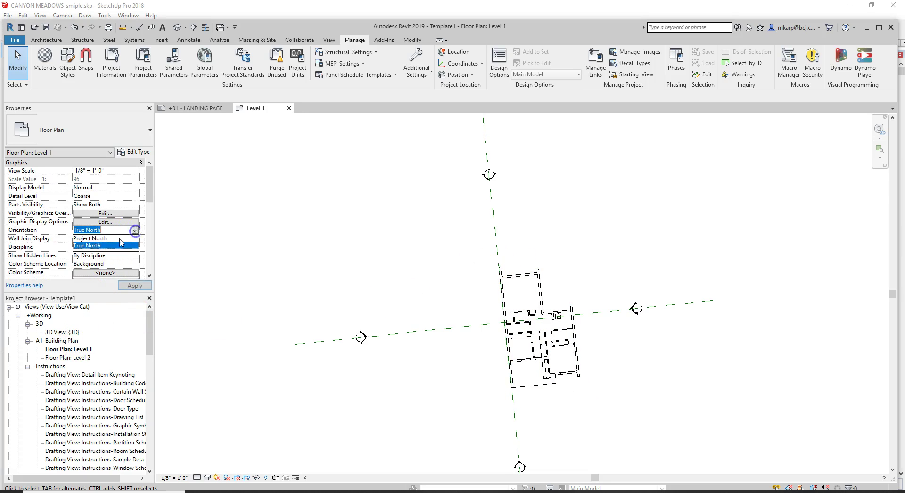
pyautogui.click(99, 240)
pyautogui.scroll(2, 582, 315)
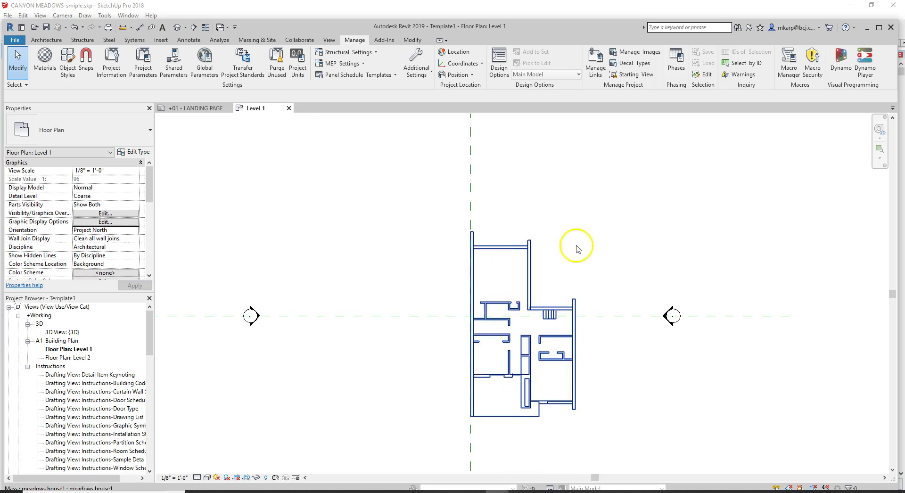
pyautogui.scroll(-3, 629, 374)
pyautogui.scroll(1, 629, 374)
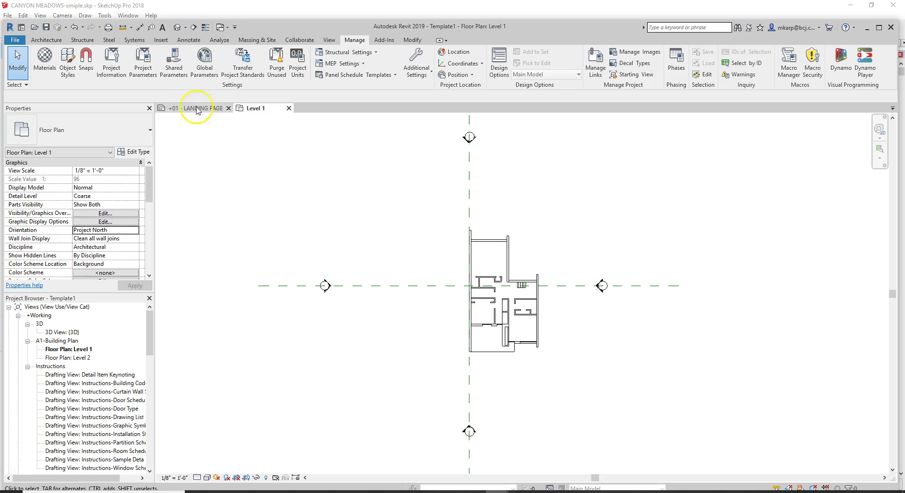
# Switch to the 3D view and orbit to see the house from the front
pyautogui.click(177, 28)
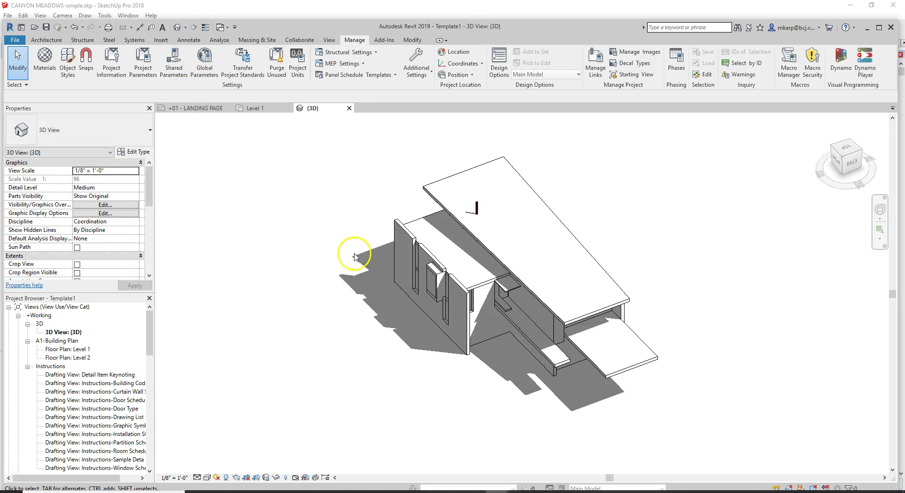
pyautogui.keyDown('shift'); pyautogui.moveTo(346, 315); pyautogui.dragTo(787, 295, button='middle'); pyautogui.keyUp('shift')
pyautogui.scroll(5, 544, 262)
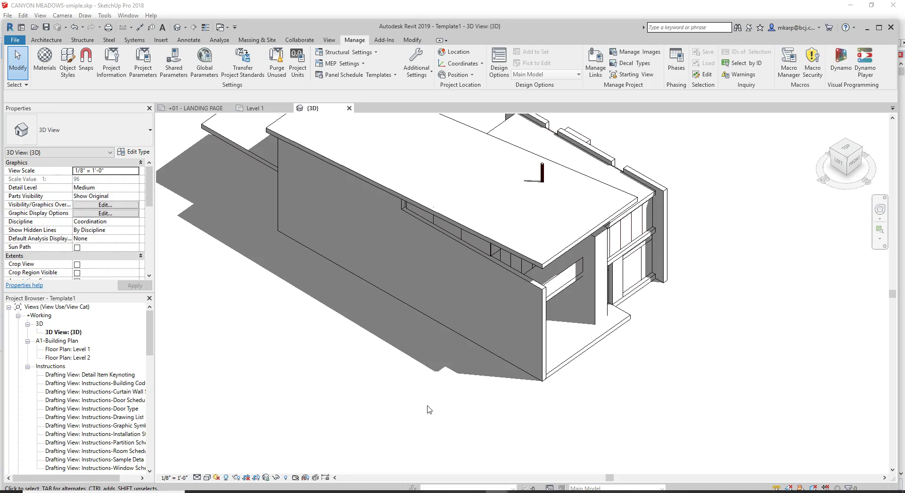
# Start Wall by Face with the +GEN-Generic-12" wall type, then exit placement
pyautogui.click(44, 39)
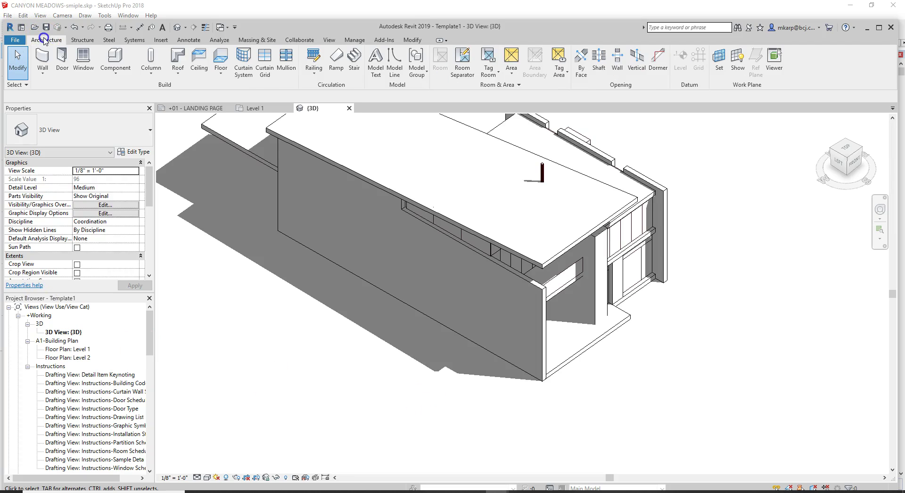
pyautogui.click(42, 72)
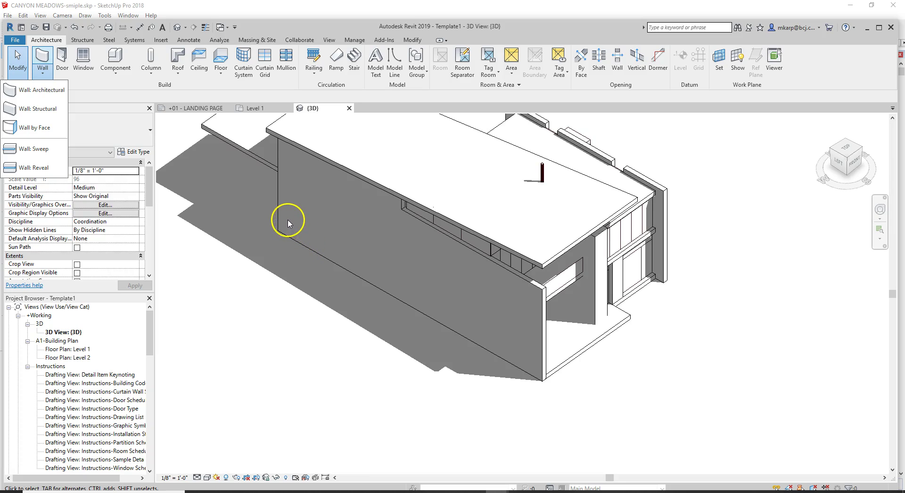
pyautogui.scroll(-1, 278, 222)
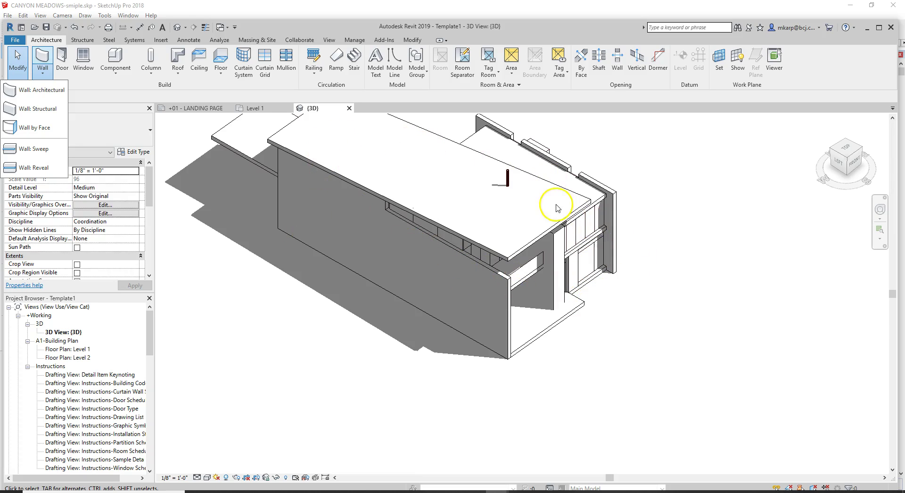
pyautogui.scroll(-1, 543, 220)
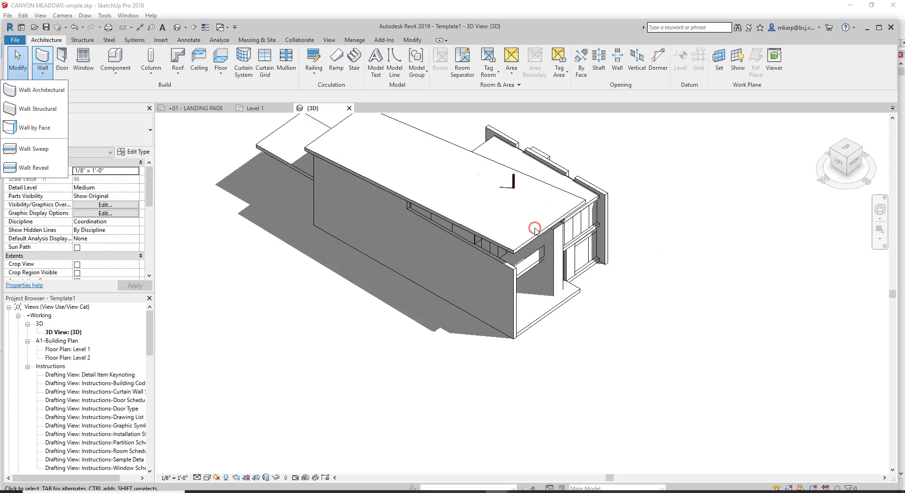
pyautogui.scroll(2, 530, 267)
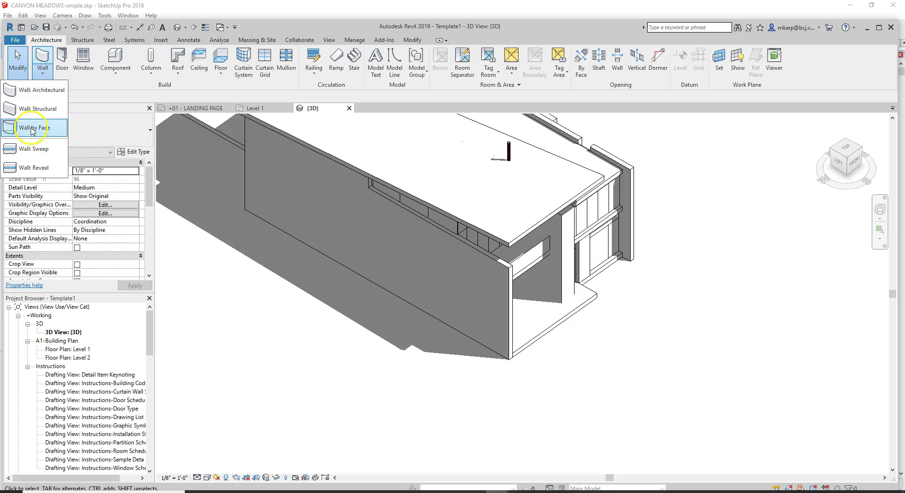
pyautogui.click(37, 89)
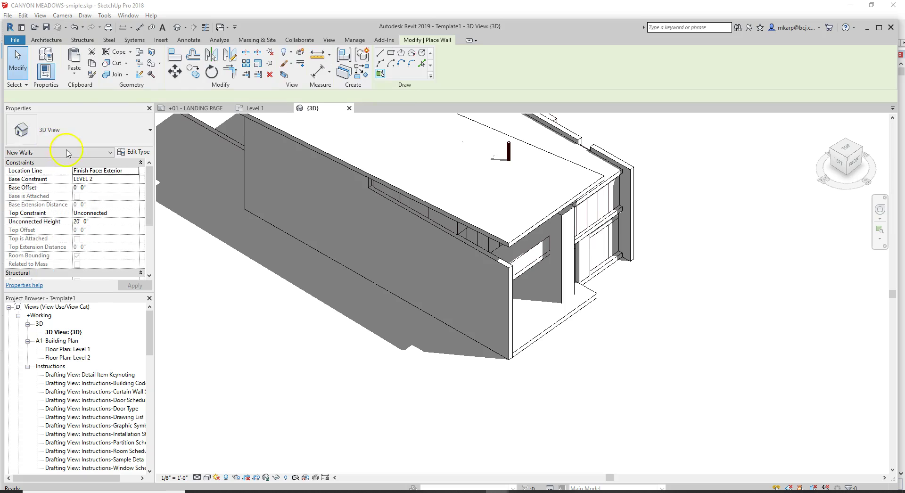
pyautogui.click(109, 136)
pyautogui.scroll(5, 141, 222)
pyautogui.click(52, 250)
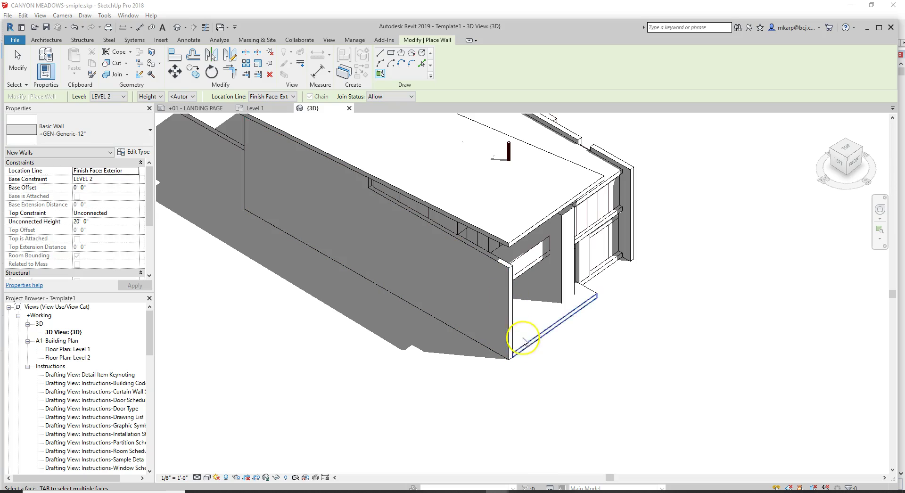
pyautogui.scroll(3, 523, 289)
pyautogui.press('Escape')
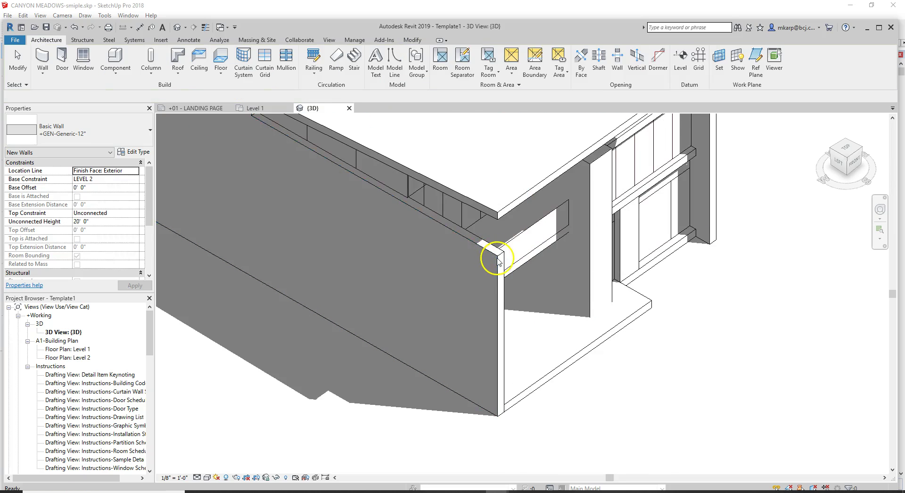
# Override surface patterns of all model categories with red solid fill via VG
pyautogui.press('g')
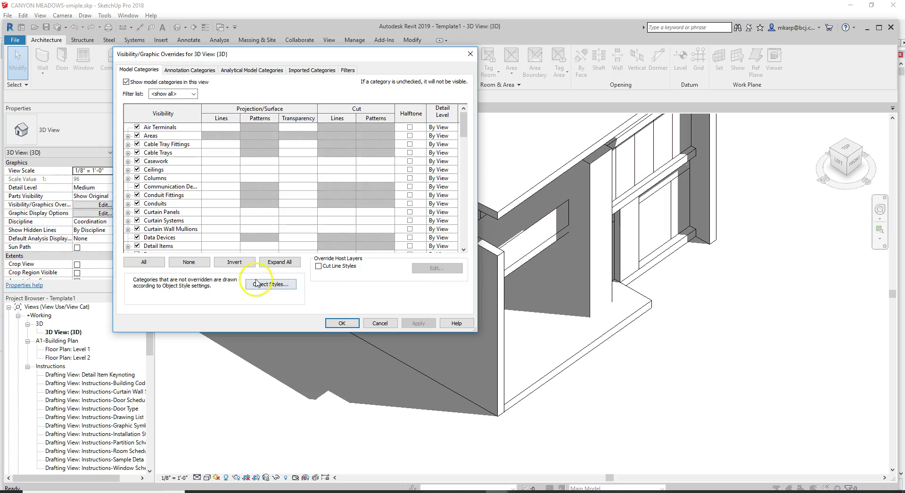
pyautogui.click(144, 261)
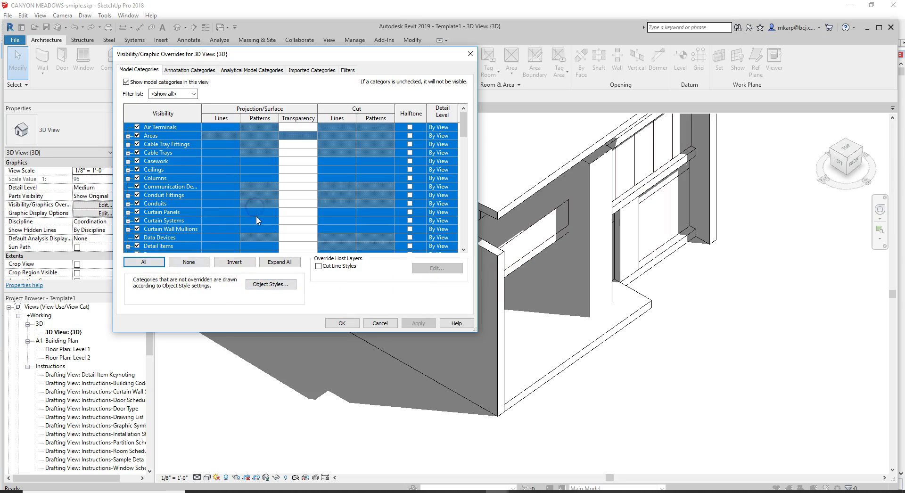
pyautogui.click(256, 220)
pyautogui.click(258, 222)
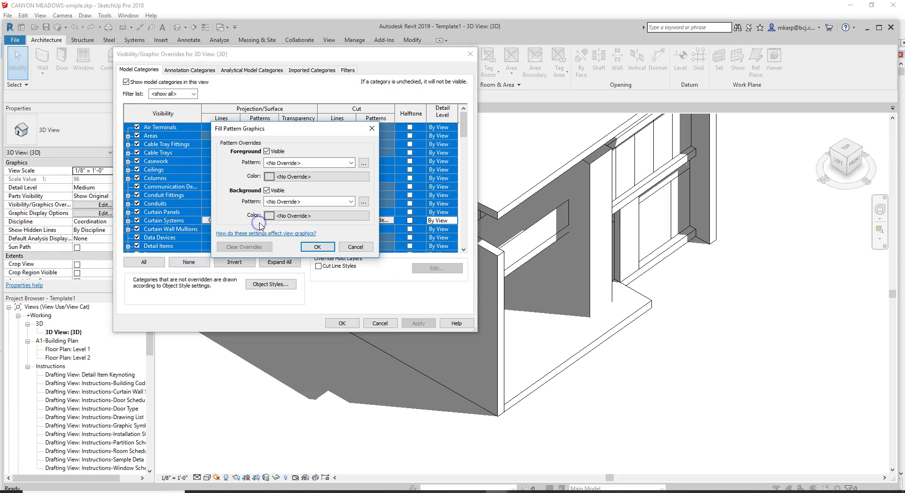
pyautogui.click(281, 177)
pyautogui.click(209, 201)
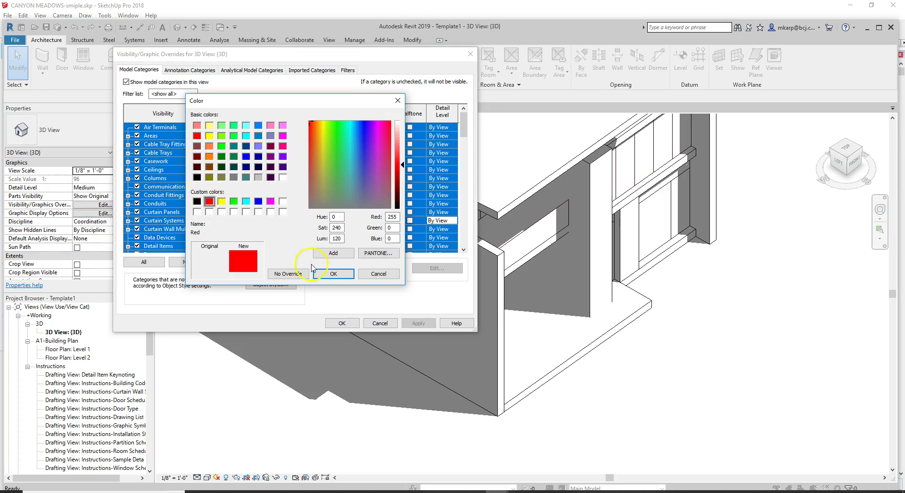
pyautogui.click(332, 273)
pyautogui.click(309, 163)
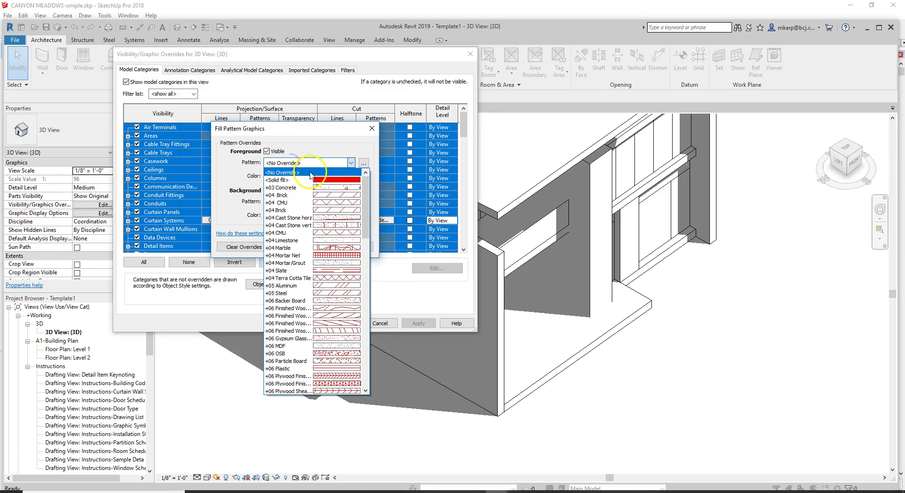
pyautogui.click(306, 173)
pyautogui.click(317, 247)
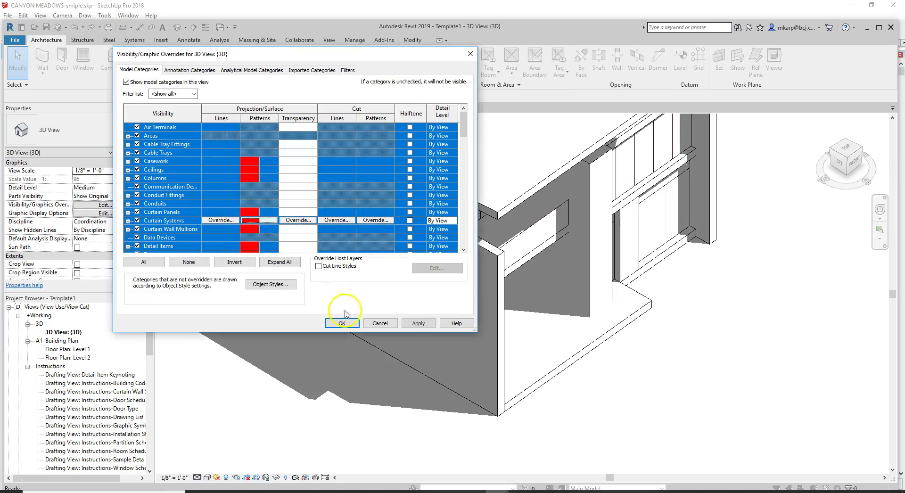
pyautogui.click(341, 323)
pyautogui.scroll(-5, 556, 377)
pyautogui.keyDown('shift'); pyautogui.moveTo(464, 375); pyautogui.dragTo(607, 382, button='middle'); pyautogui.keyUp('shift')
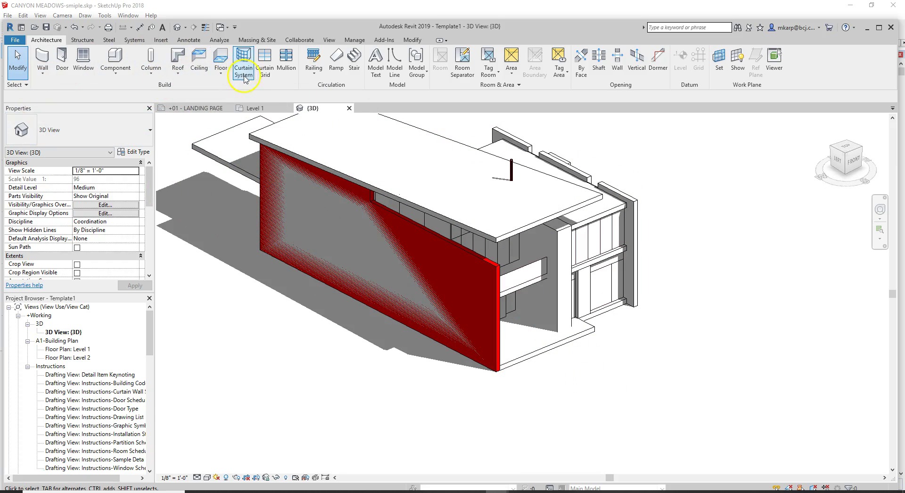
# Create roofs by face on the mass's upper roof, lower slab and small adjacent faces
pyautogui.click(182, 77)
pyautogui.click(209, 125)
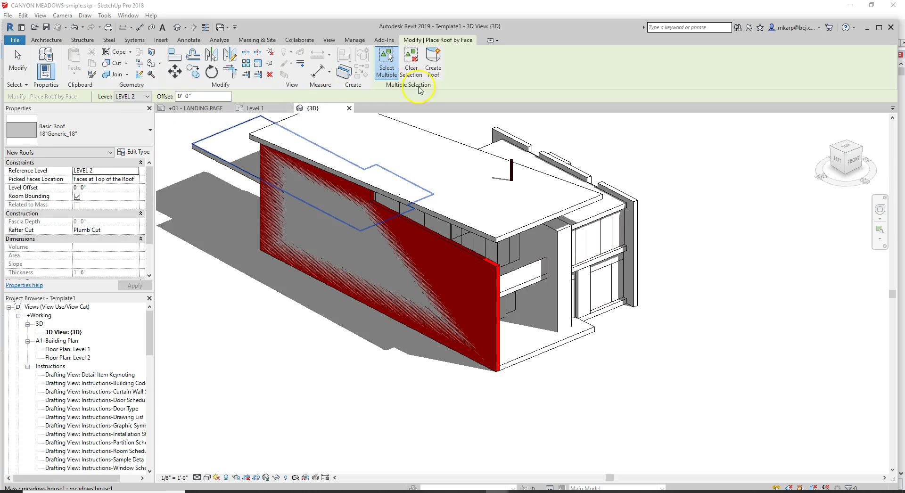
pyautogui.click(531, 173)
pyautogui.click(432, 66)
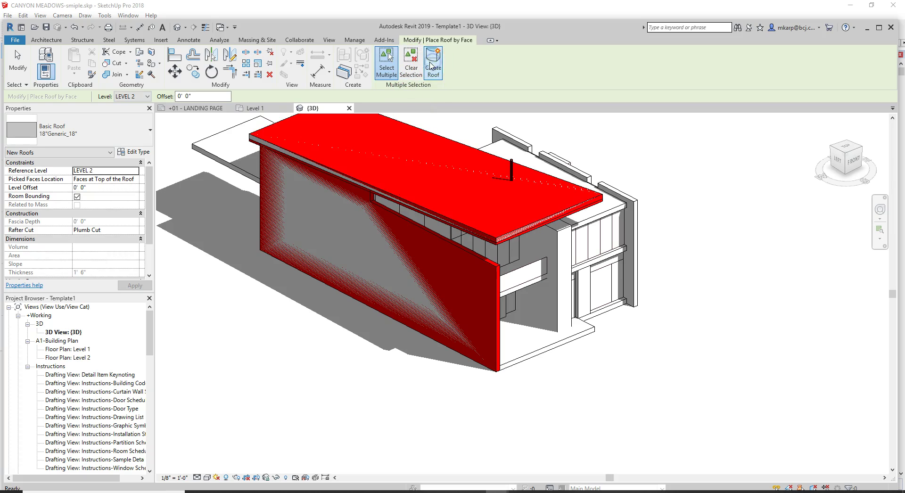
pyautogui.keyDown('shift'); pyautogui.moveTo(555, 276); pyautogui.dragTo(337, 264, button='middle'); pyautogui.keyUp('shift')
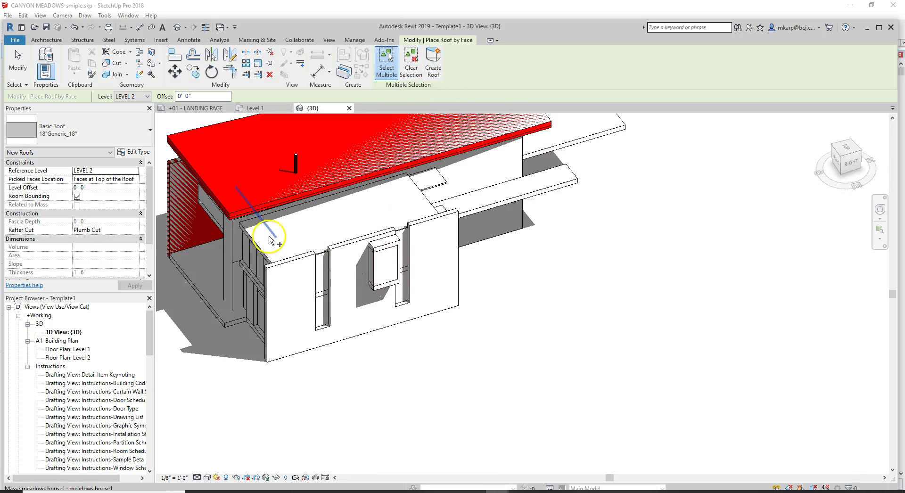
pyautogui.click(316, 204)
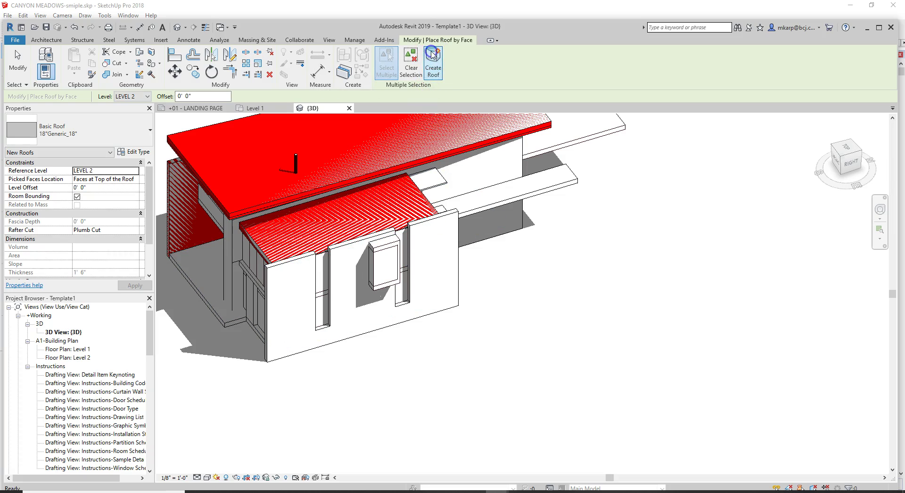
pyautogui.click(437, 184)
pyautogui.keyDown('shift'); pyautogui.moveTo(479, 257); pyautogui.dragTo(283, 291, button='middle'); pyautogui.keyUp('shift')
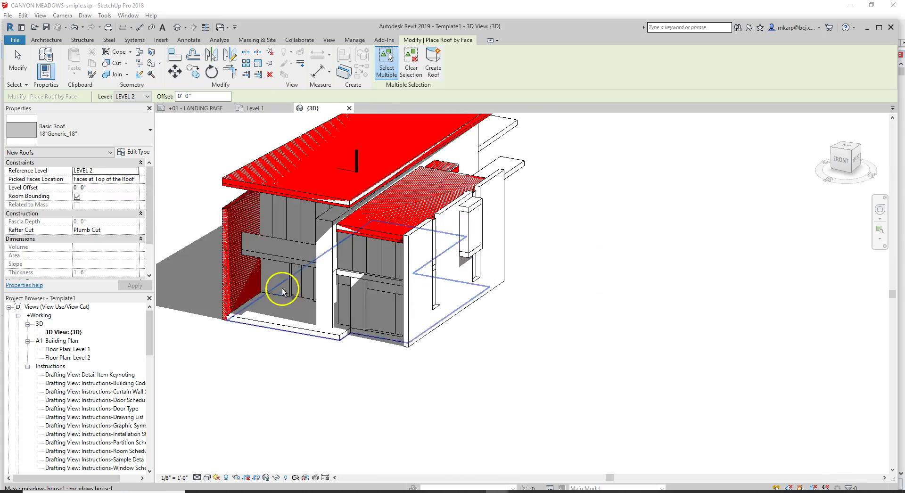
pyautogui.scroll(3, 283, 289)
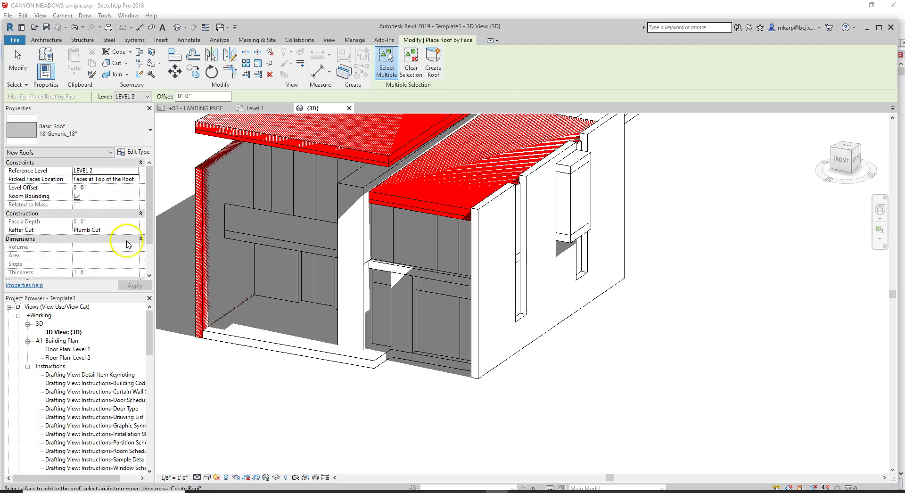
pyautogui.press('Escape')
# Start an architectural wall using the +SF-CAP-AL-1/4" Clr Glass curtain wall type
pyautogui.click(43, 78)
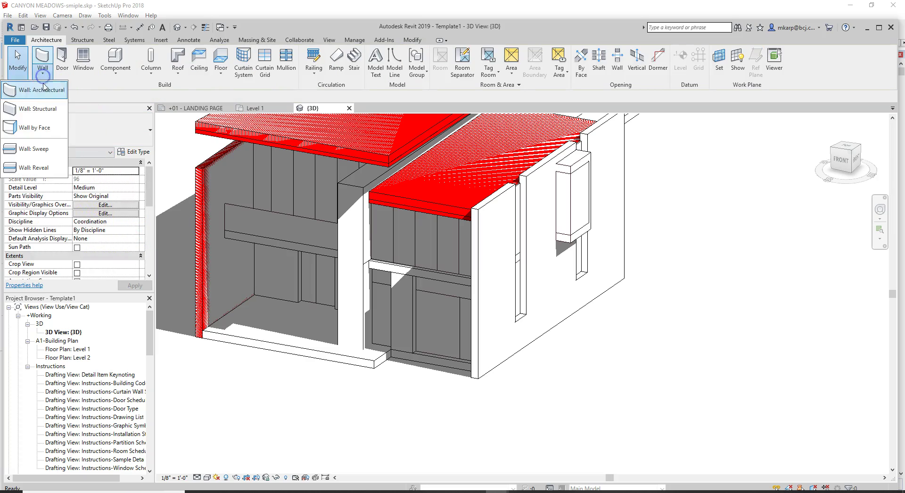
pyautogui.click(38, 136)
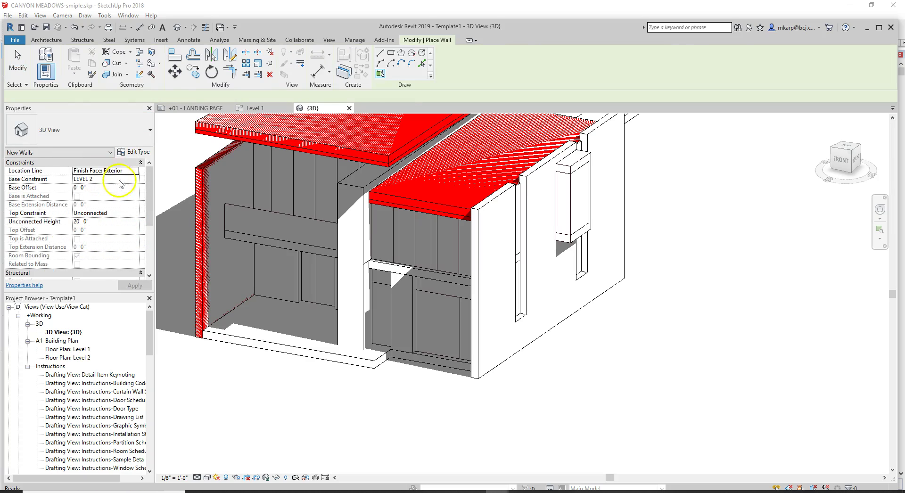
pyautogui.moveTo(149, 188); pyautogui.dragTo(149, 271)
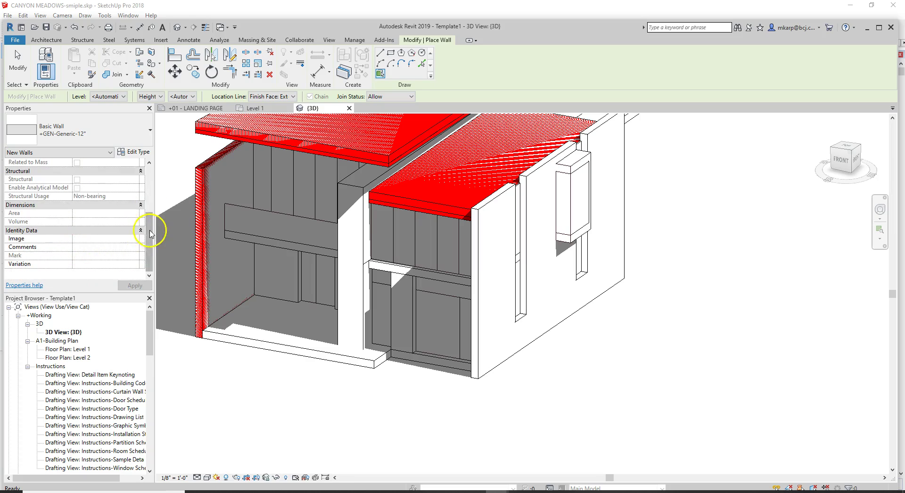
pyautogui.click(123, 131)
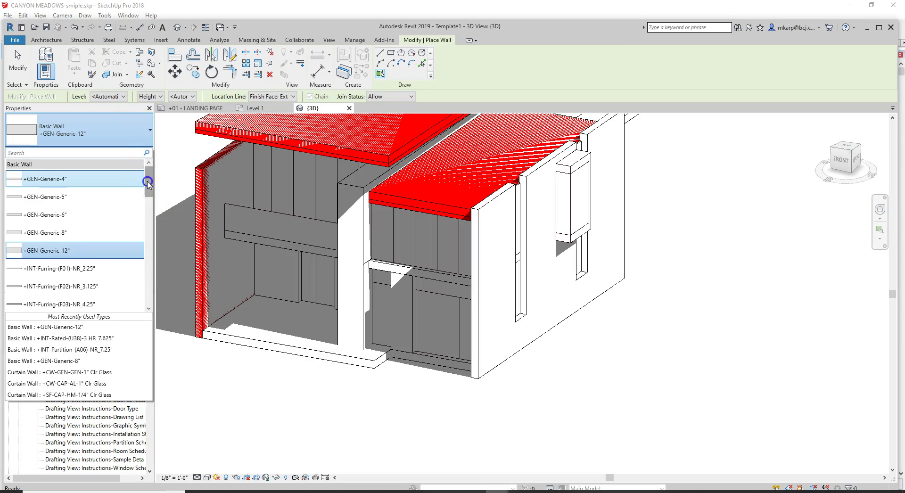
pyautogui.moveTo(148, 181); pyautogui.dragTo(152, 296)
pyautogui.click(57, 237)
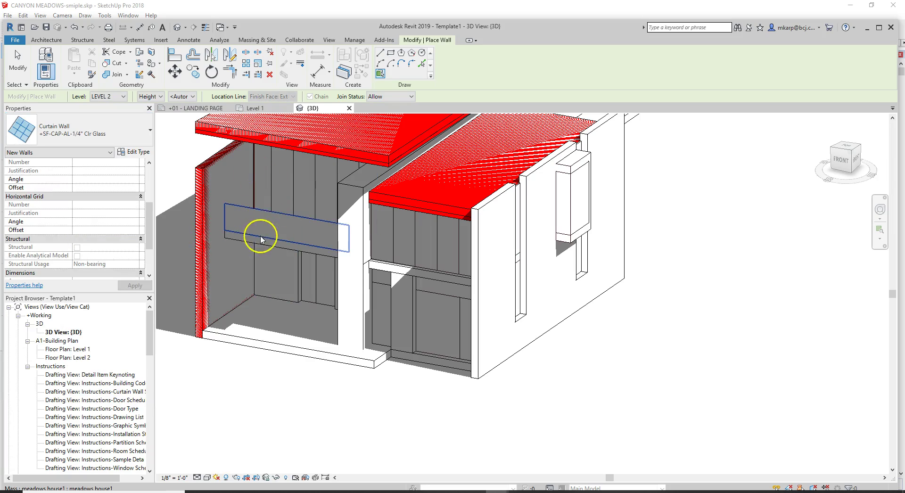
# Orbit around the model, end wall placement, and show the floor creation options
pyautogui.scroll(4, 268, 192)
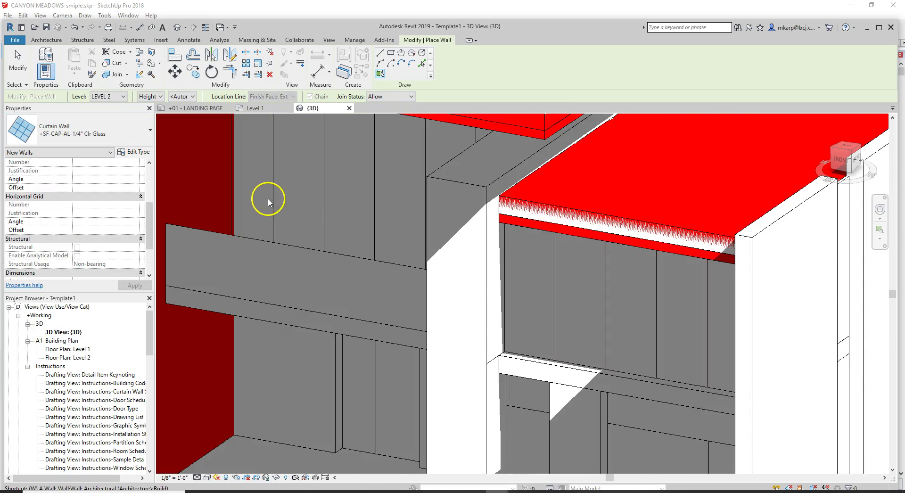
pyautogui.scroll(2, 268, 203)
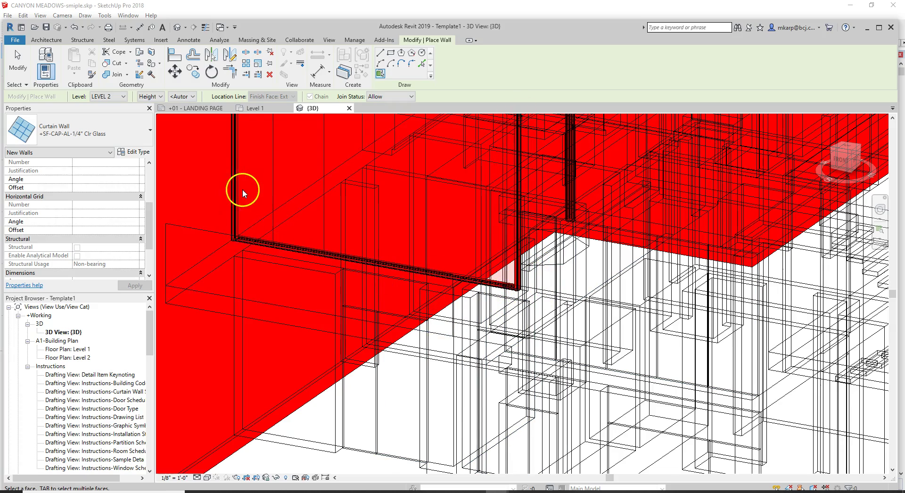
pyautogui.scroll(-5, 242, 188)
pyautogui.keyDown('shift'); pyautogui.moveTo(248, 195); pyautogui.dragTo(422, 253, button='middle'); pyautogui.keyUp('shift')
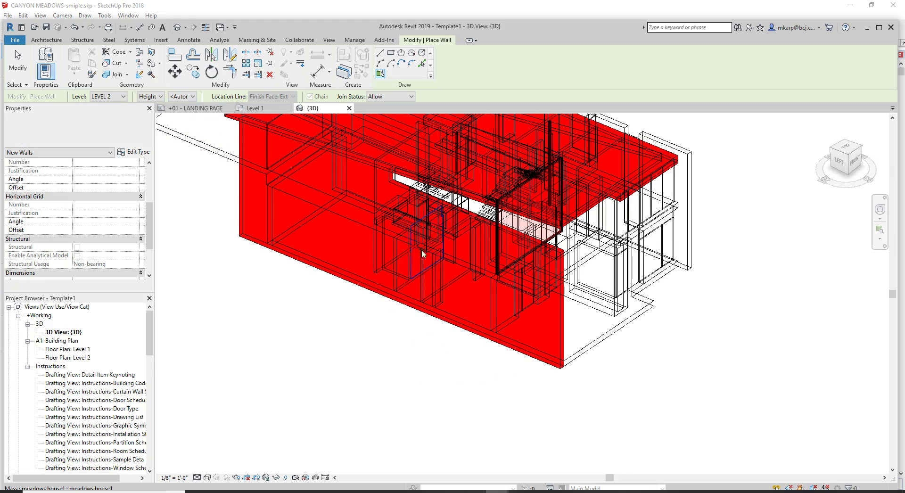
pyautogui.keyDown('shift'); pyautogui.moveTo(654, 306); pyautogui.dragTo(572, 319, button='middle'); pyautogui.keyUp('shift')
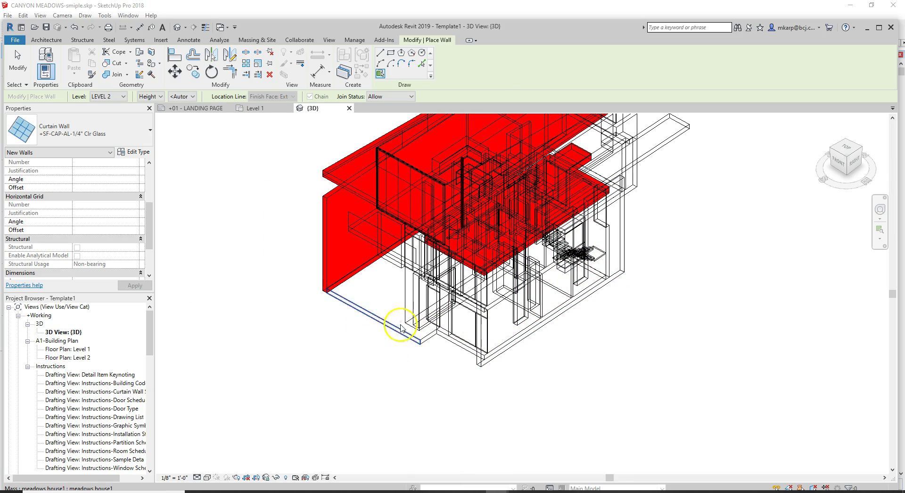
pyautogui.press('Escape')
pyautogui.press('Escape')
pyautogui.click(221, 73)
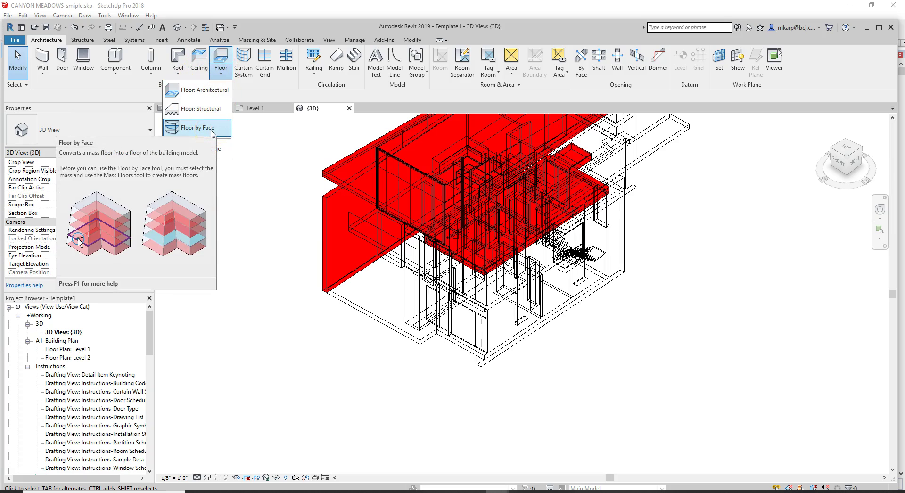
pyautogui.click(205, 89)
pyautogui.click(472, 73)
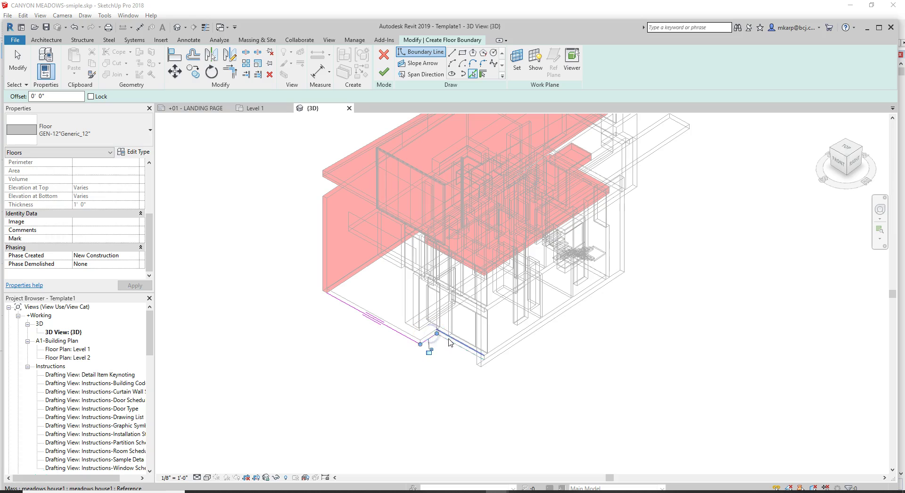
pyautogui.press('Escape')
pyautogui.click(383, 55)
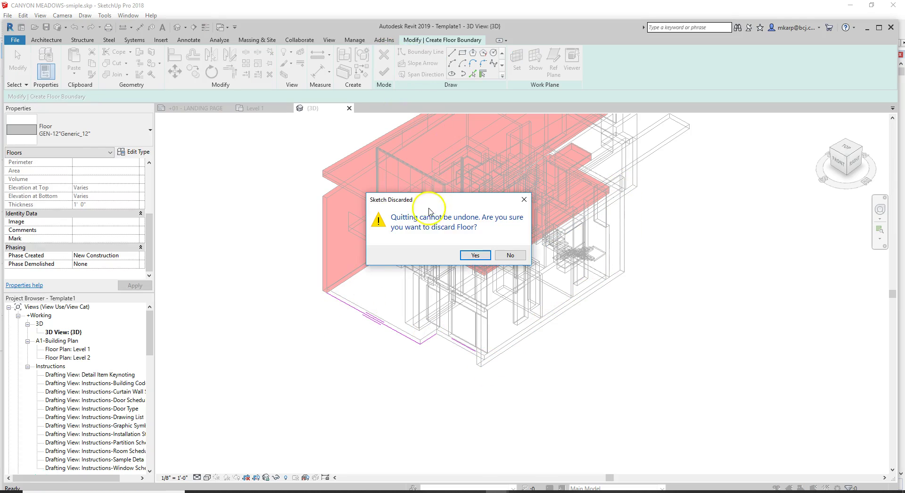
pyautogui.click(472, 254)
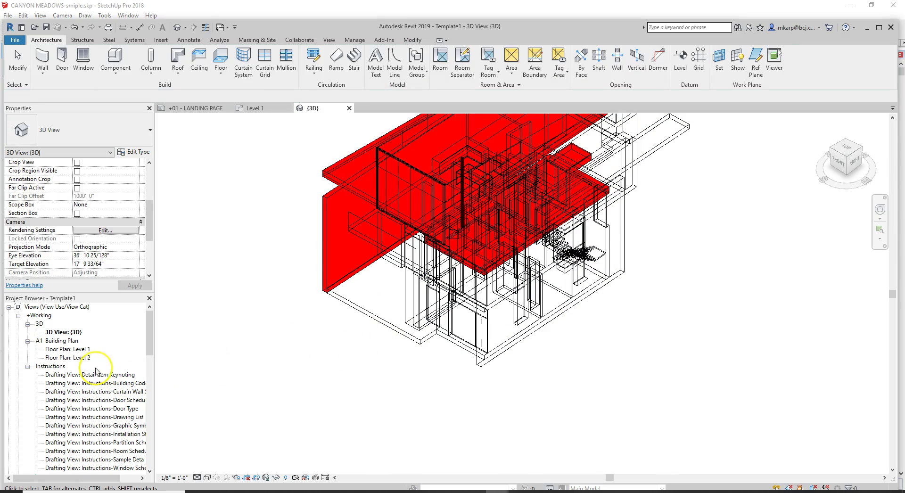
# Open the East Building Elevation from its marker on the Level 1 plan
pyautogui.doubleClick(70, 349)
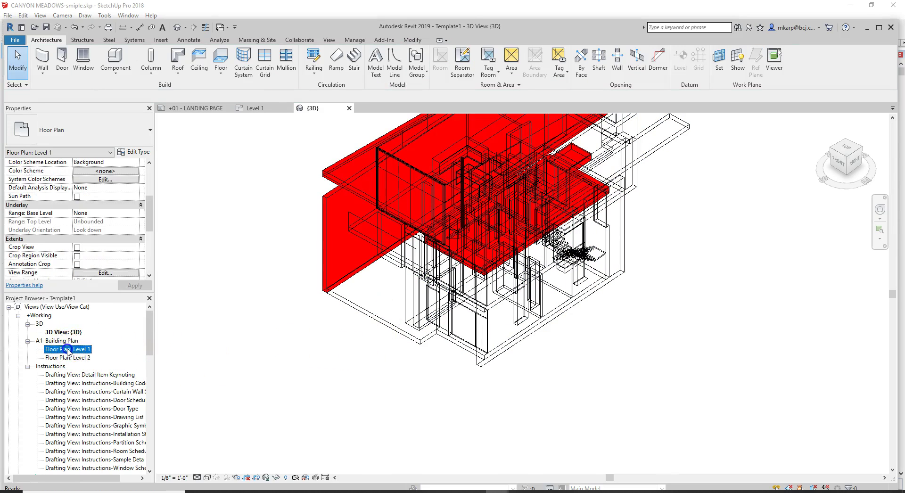
pyautogui.click(598, 286)
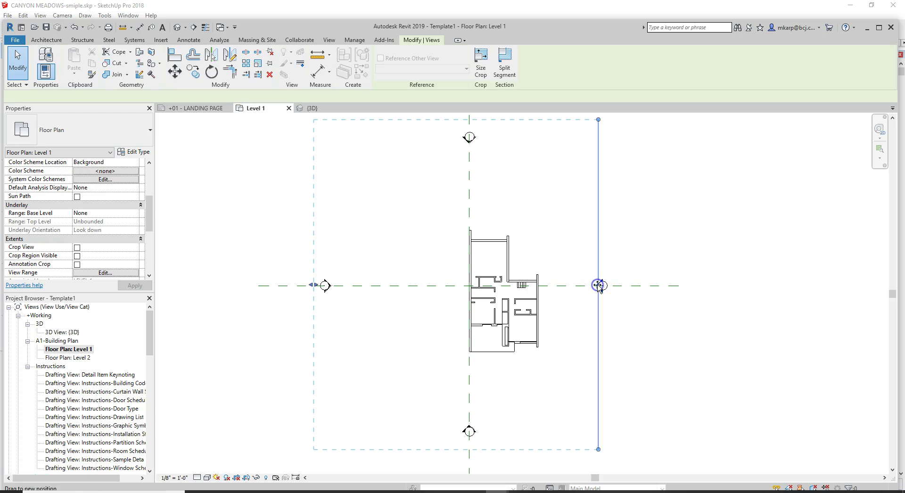
pyautogui.scroll(4, 610, 307)
pyautogui.click(573, 278)
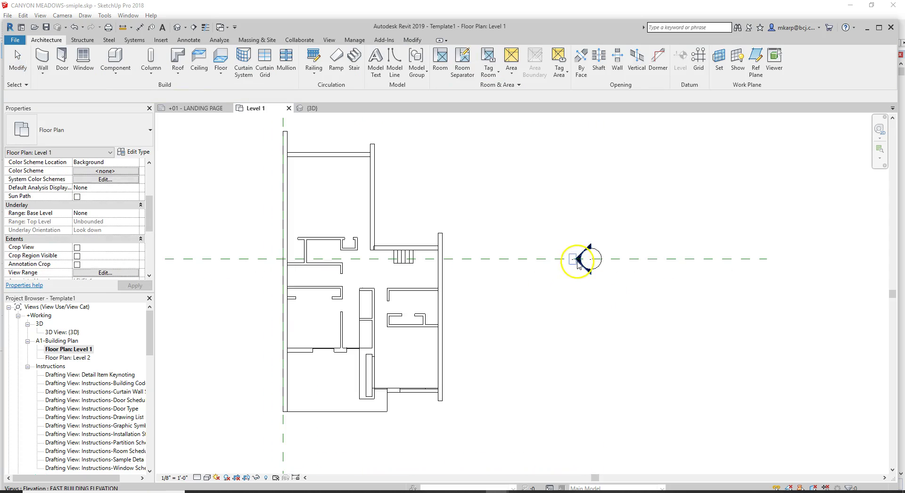
pyautogui.click(581, 263)
pyautogui.scroll(5, 586, 276)
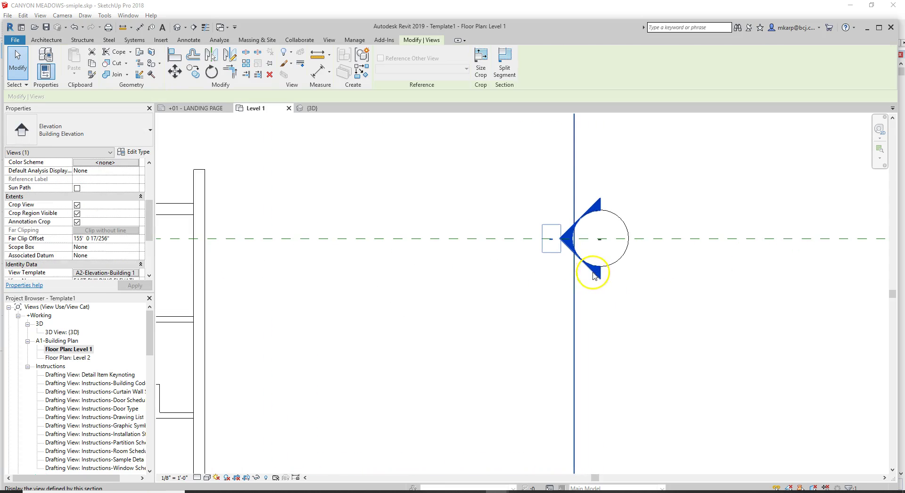
pyautogui.press('Escape')
pyautogui.doubleClick(598, 276)
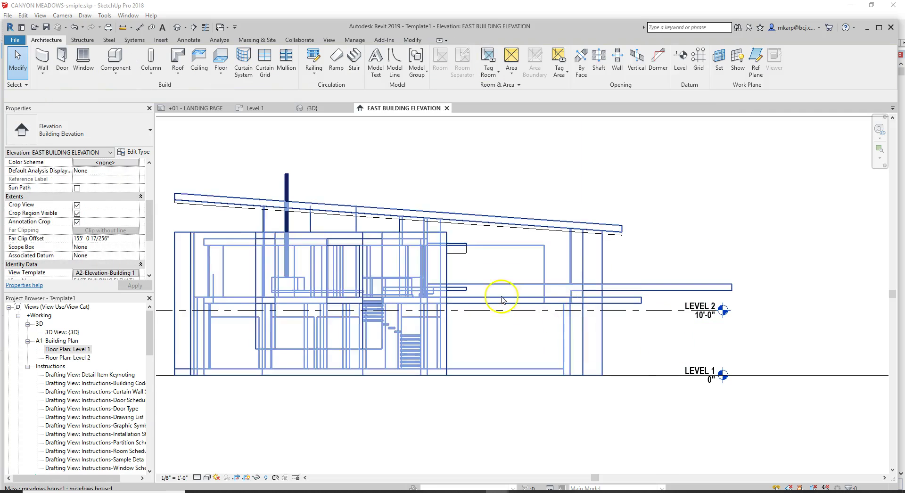
# Draw a new Level 4 at 12'-1" across the elevation
pyautogui.click(680, 58)
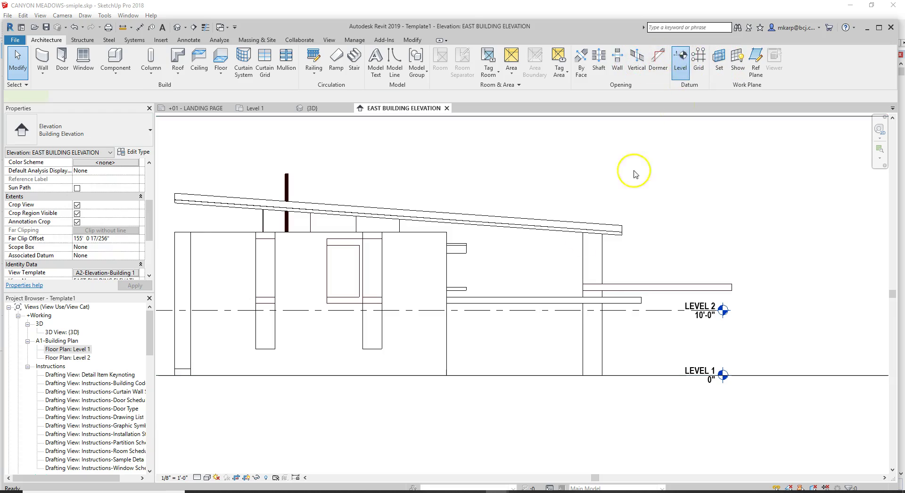
pyautogui.scroll(-2, 650, 290)
pyautogui.click(643, 294)
pyautogui.click(221, 294)
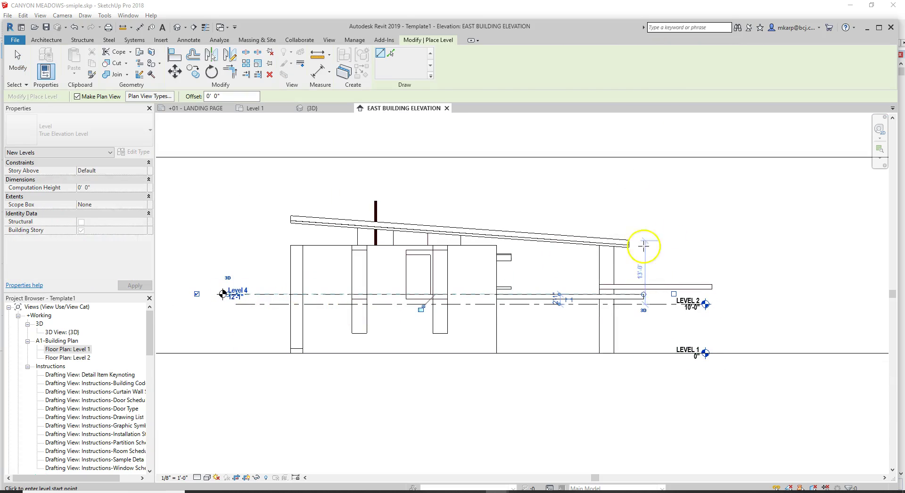
pyautogui.press('Escape')
pyautogui.press('Escape')
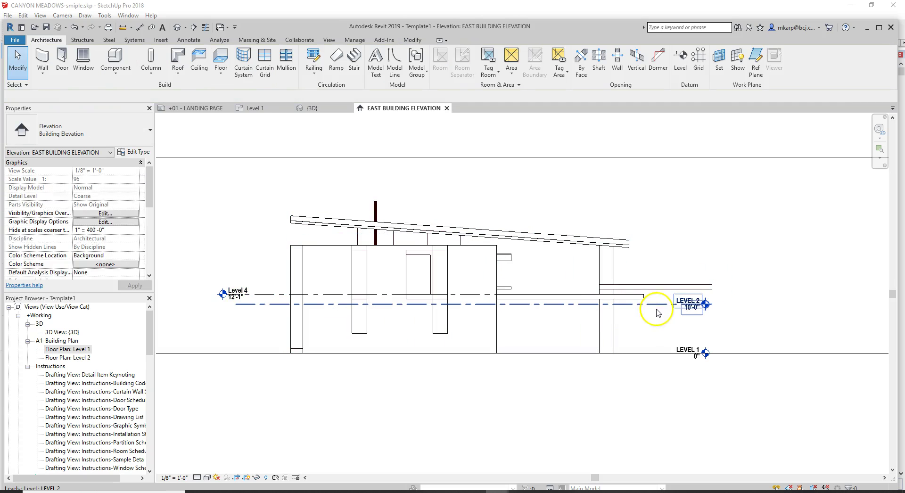
# Try deleting Level 2 but cancel, keeping it in place
pyautogui.click(658, 308)
pyautogui.press('Delete')
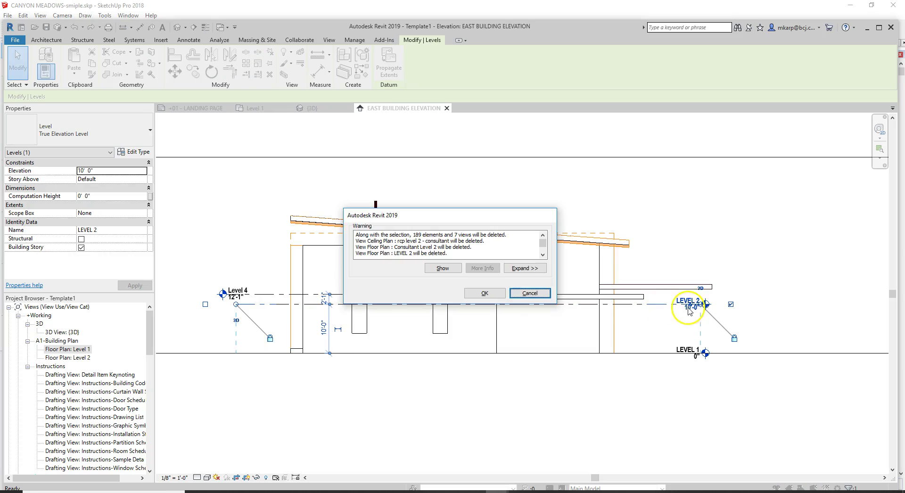
pyautogui.click(509, 293)
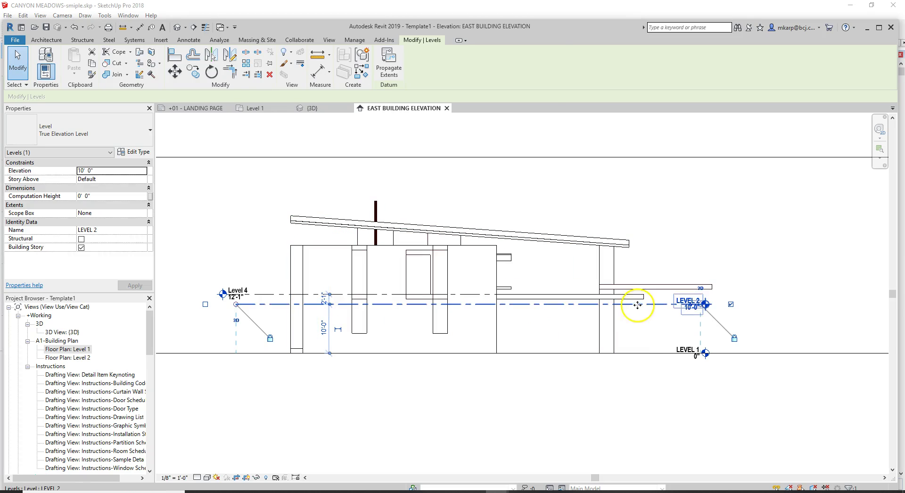
pyautogui.click(642, 332)
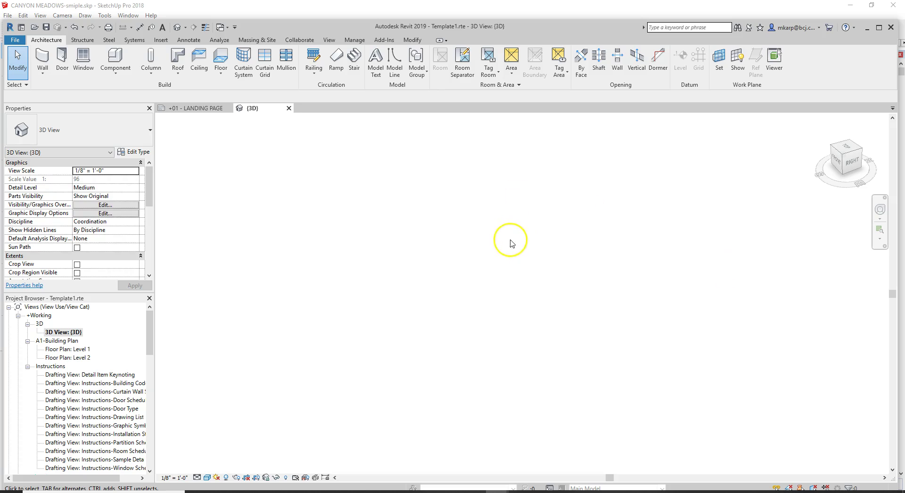
pyautogui.moveTo(310, 282); pyautogui.dragTo(615, 303, button='middle')
pyautogui.moveTo(354, 368); pyautogui.dragTo(618, 333, button='middle')
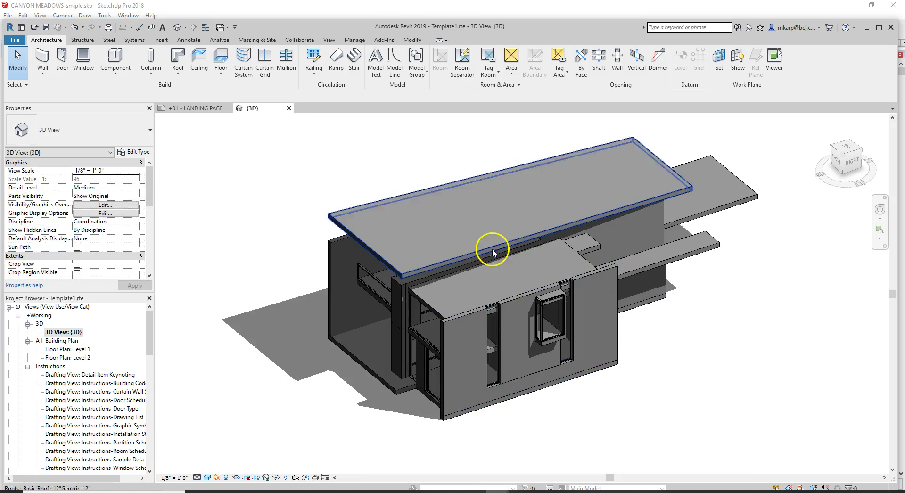
pyautogui.click(465, 320)
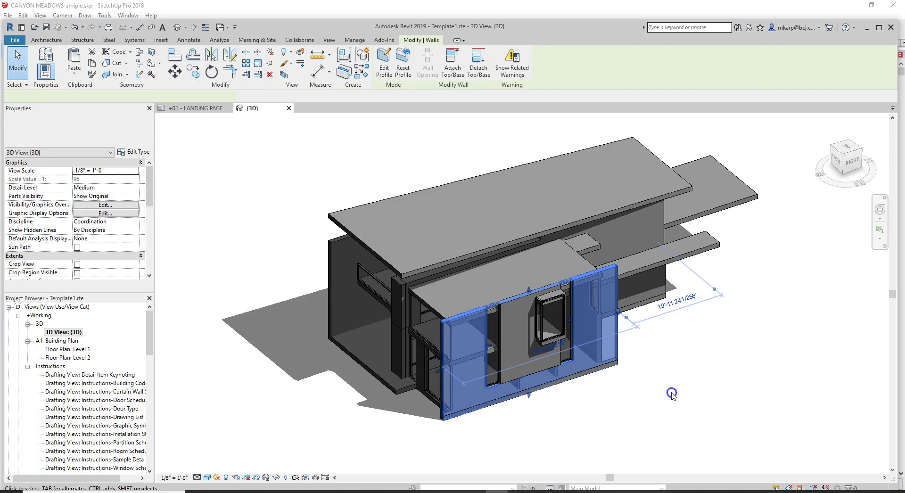
pyautogui.click(626, 347)
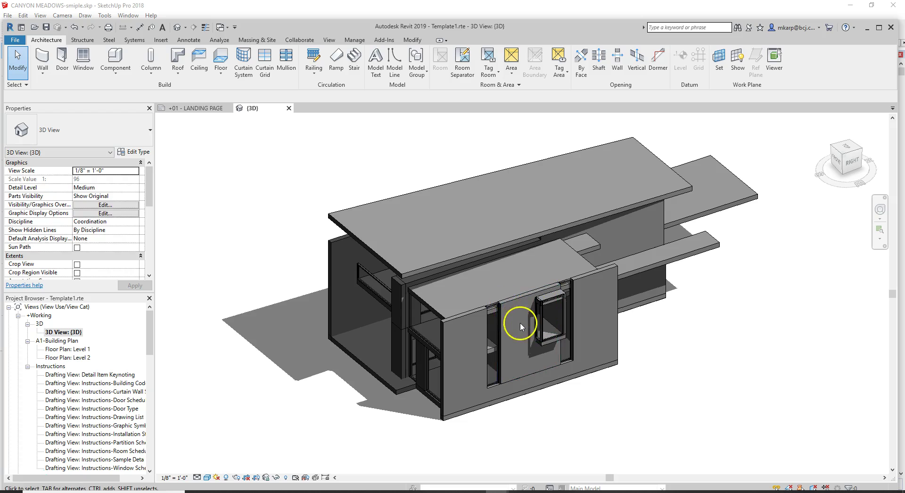
pyautogui.keyDown('shift'); pyautogui.moveTo(519, 377); pyautogui.dragTo(574, 283, button='middle'); pyautogui.keyUp('shift')
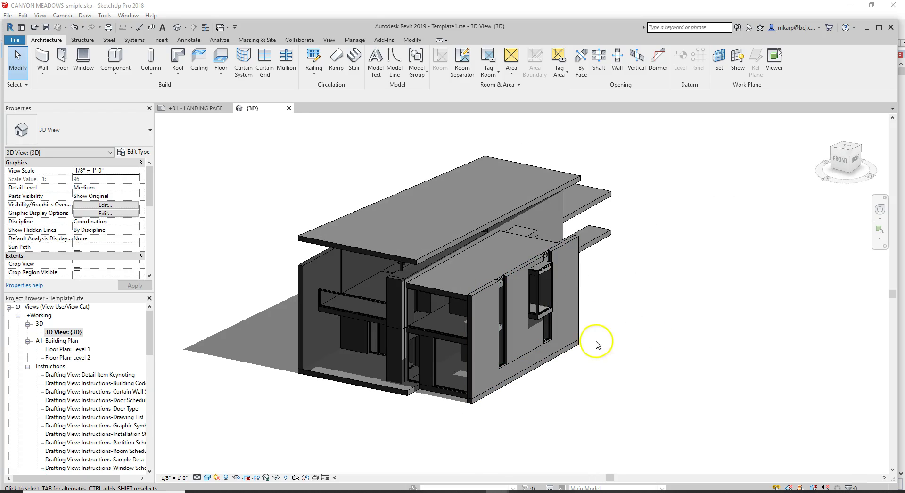
pyautogui.scroll(4, 340, 283)
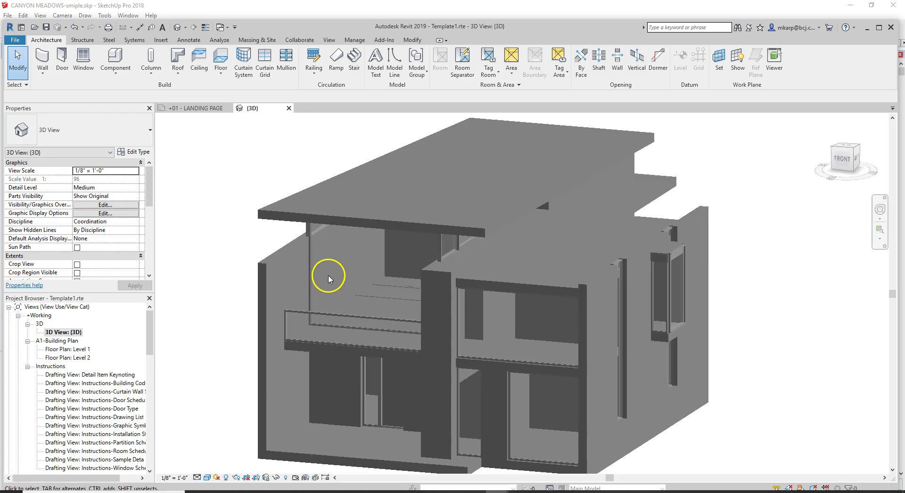
pyautogui.click(312, 245)
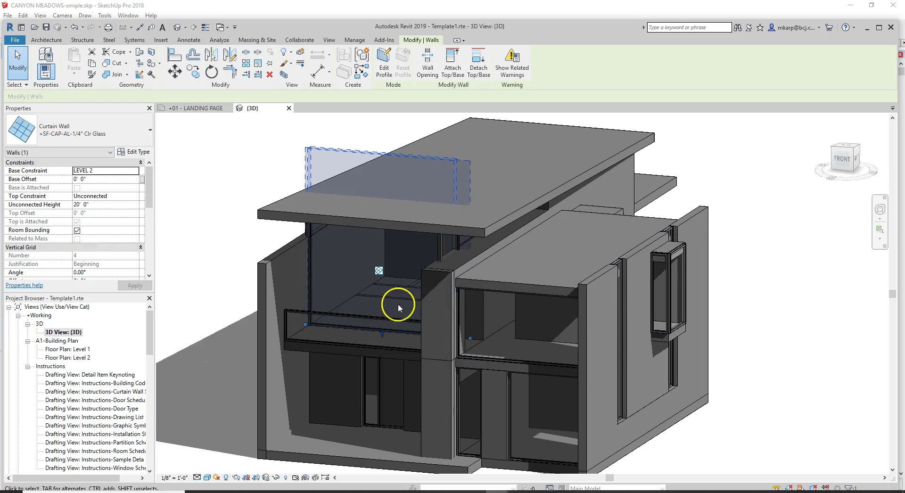
pyautogui.click(236, 224)
pyautogui.keyDown('shift'); pyautogui.moveTo(236, 224); pyautogui.dragTo(126, 162, button='middle'); pyautogui.keyUp('shift')
# Change the curtain wall to +SF-CAP-AL-1/4" Clr Glass and orbit to inspect it
pyautogui.click(306, 322)
pyautogui.click(105, 126)
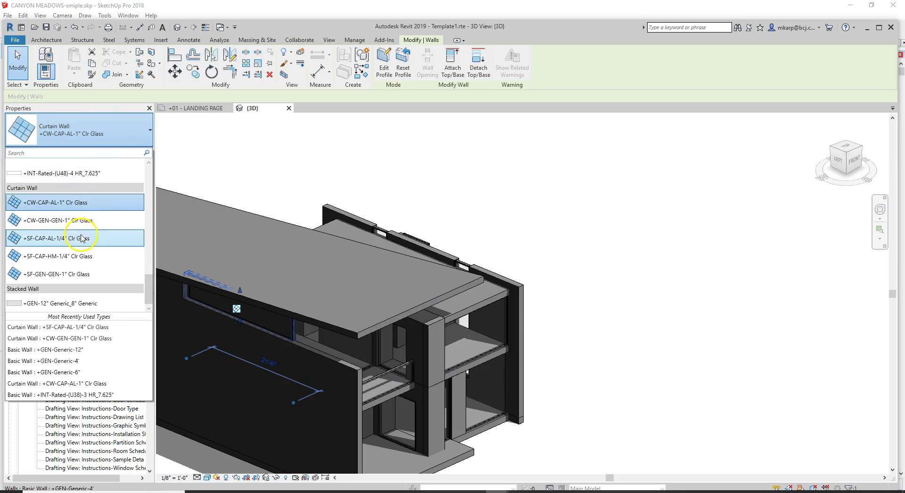
pyautogui.click(137, 235)
pyautogui.click(480, 211)
pyautogui.keyDown('shift'); pyautogui.moveTo(489, 201); pyautogui.dragTo(448, 151, button='middle'); pyautogui.keyUp('shift')
pyautogui.scroll(8, 353, 258)
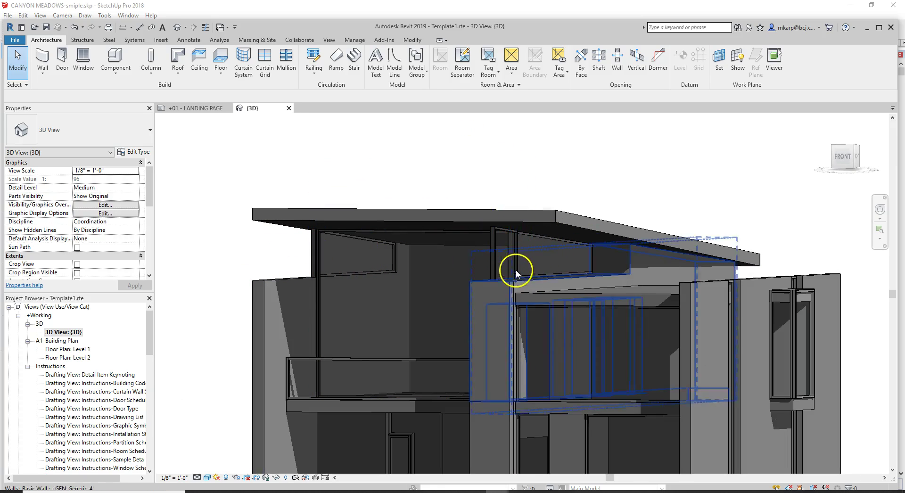
pyautogui.scroll(-3, 493, 259)
pyautogui.scroll(-2, 490, 262)
pyautogui.keyDown('shift'); pyautogui.moveTo(457, 422); pyautogui.dragTo(402, 426, button='middle'); pyautogui.keyUp('shift')
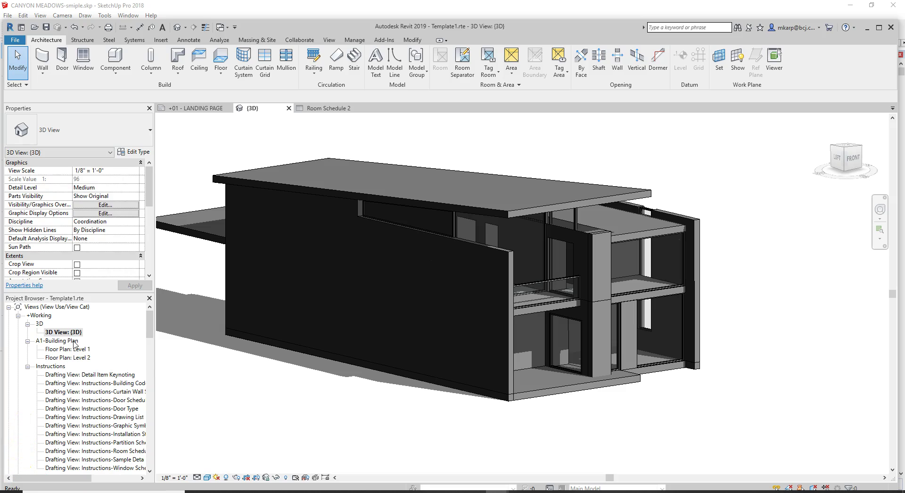
# Open the Level 1 floor plan and delete Section 1
pyautogui.doubleClick(79, 350)
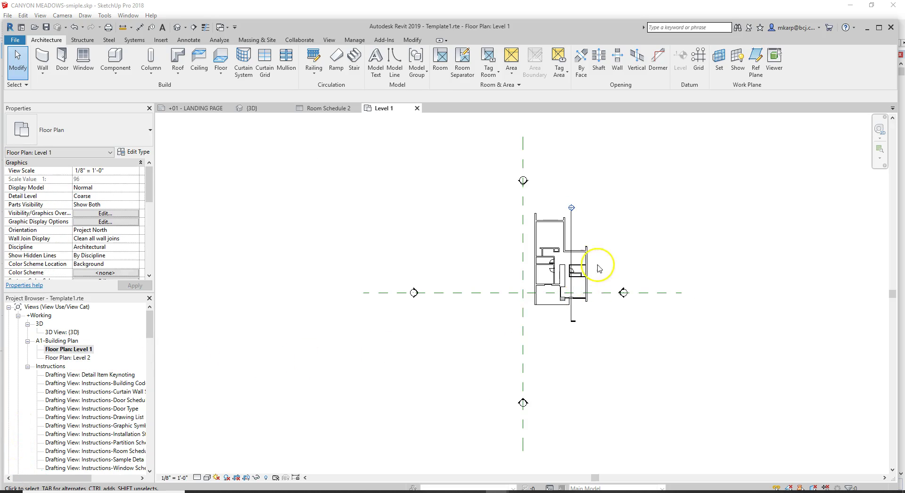
pyautogui.scroll(3, 598, 268)
pyautogui.click(552, 188)
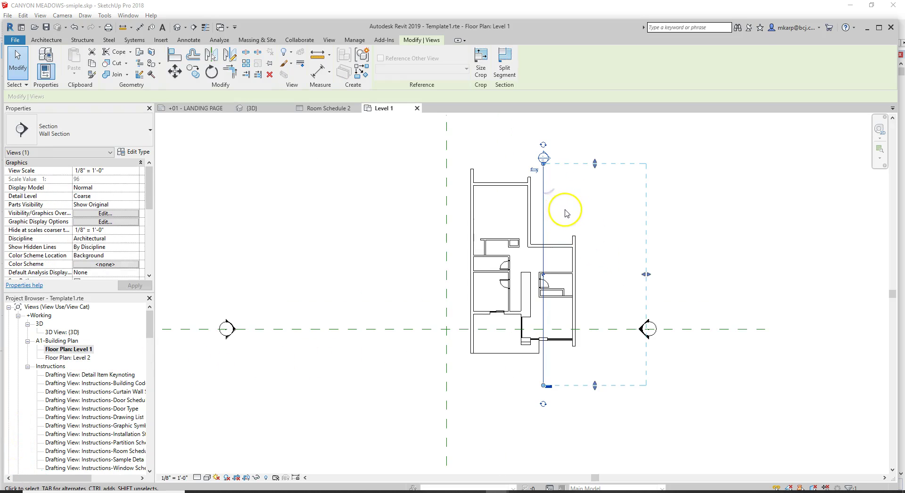
pyautogui.press('Delete')
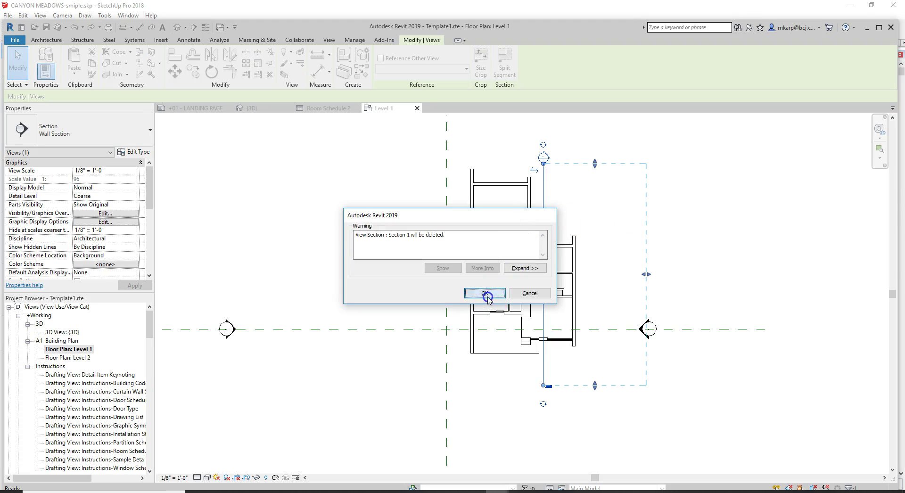
pyautogui.click(485, 294)
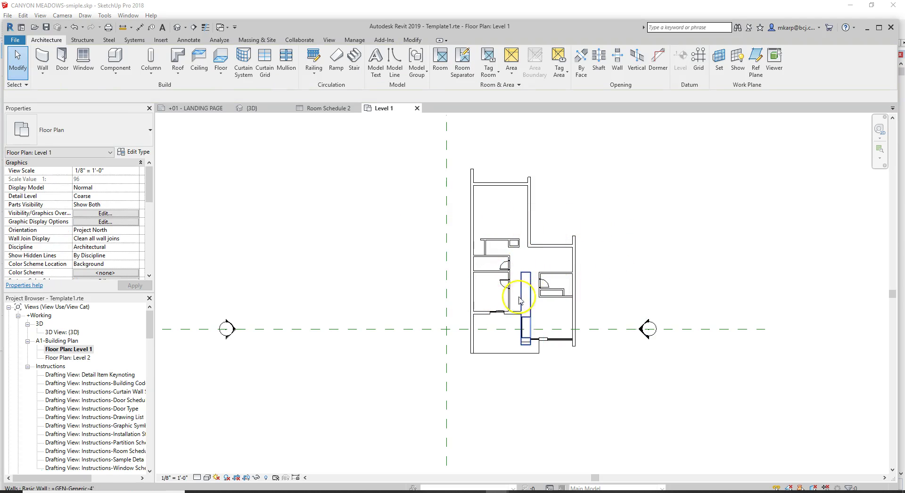
pyautogui.scroll(2, 522, 259)
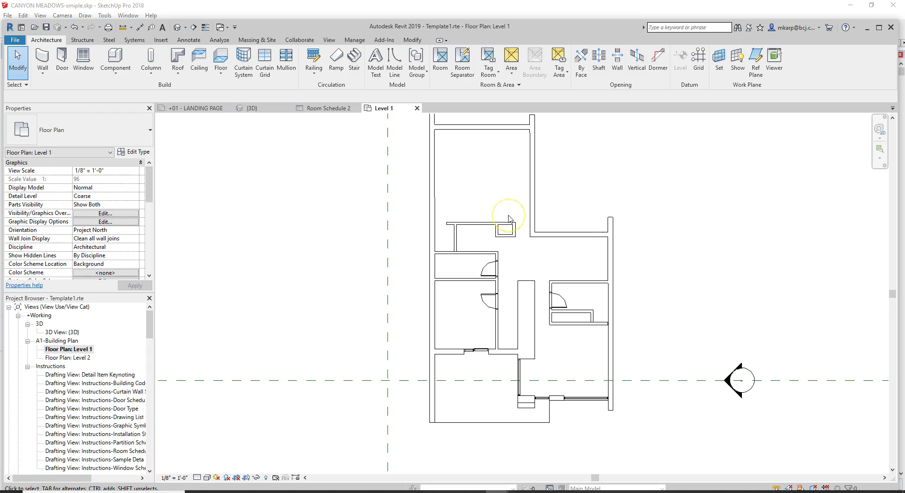
# Turn on room Interior Fill in the Level 1 Visibility/Graphics settings (VG)
pyautogui.press('v')
pyautogui.press('g')
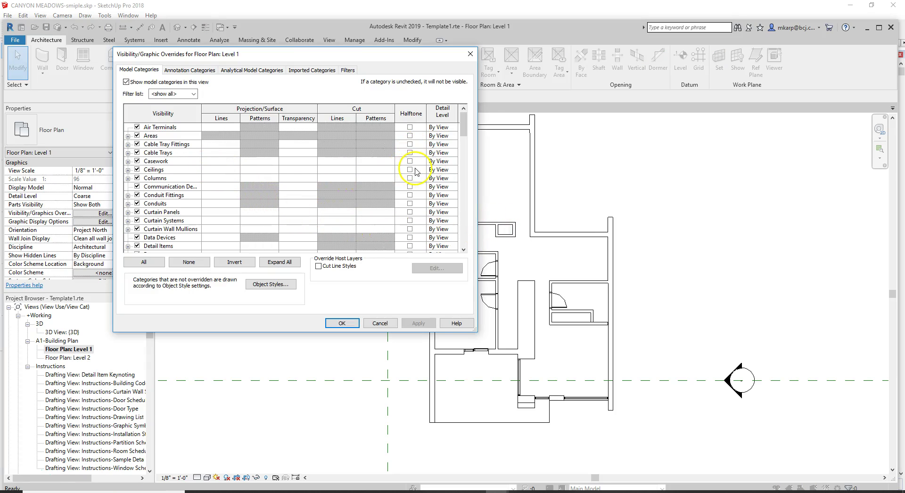
pyautogui.scroll(-12, 372, 184)
pyautogui.click(329, 237)
pyautogui.scroll(-1, 260, 206)
pyautogui.scroll(-1, 167, 235)
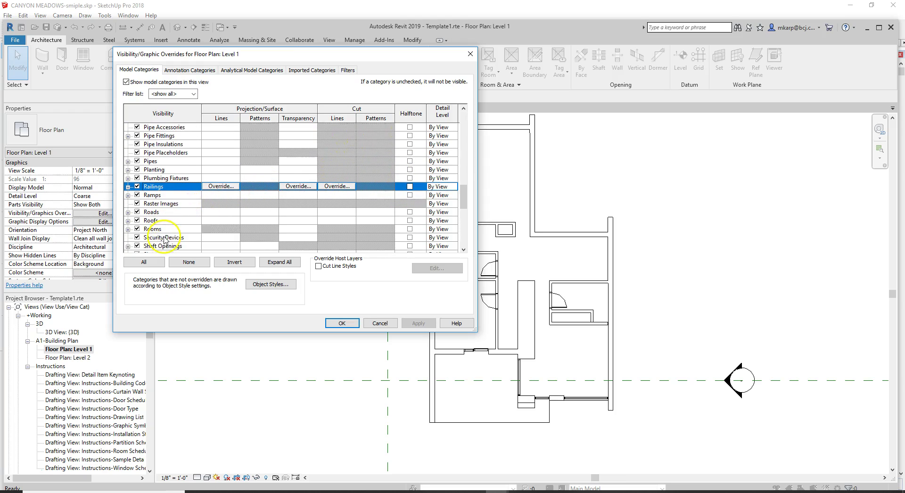
pyautogui.click(127, 229)
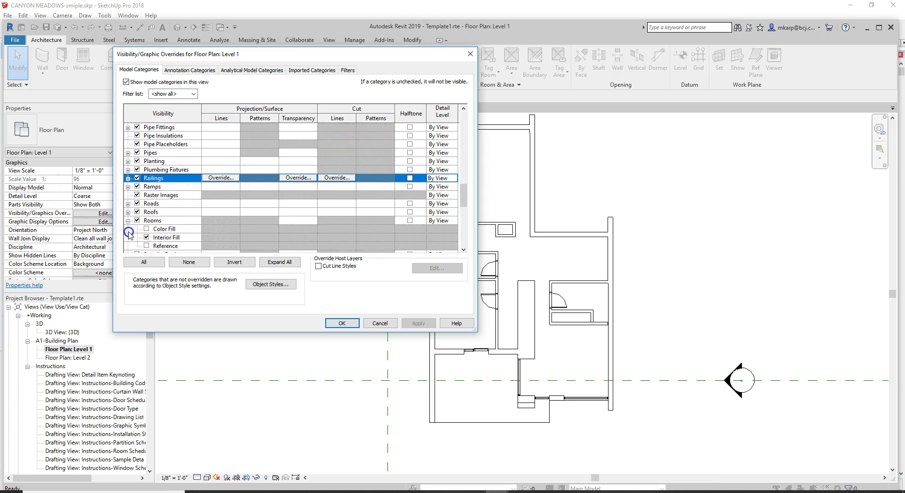
pyautogui.click(158, 238)
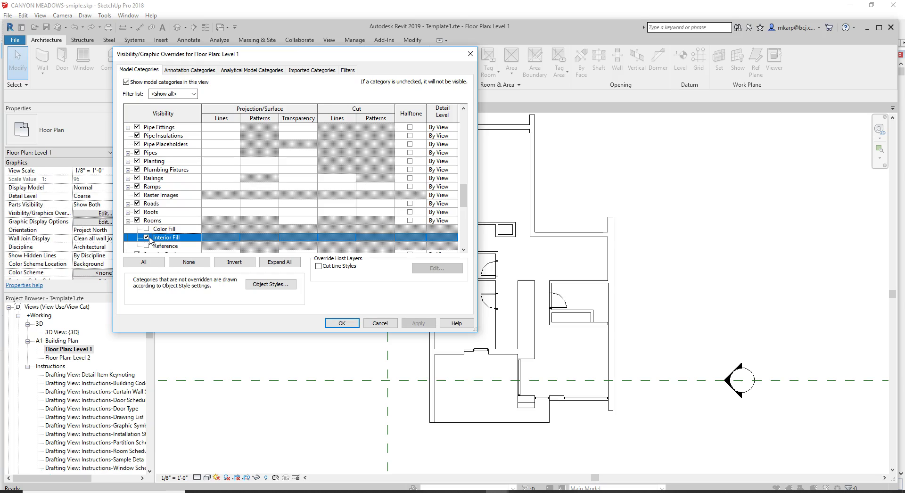
pyautogui.click(342, 323)
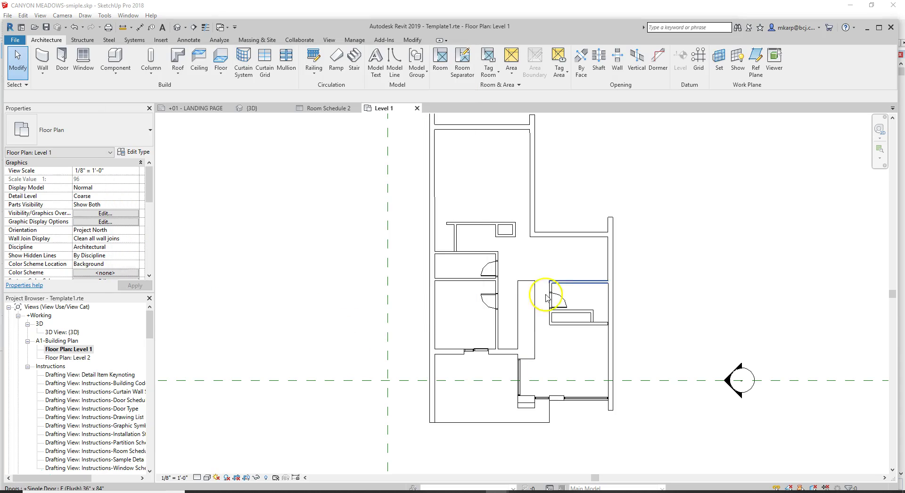
# Place rooms in the six enclosed Level 1 spaces, including the closet, then open Level 2
pyautogui.scroll(-2, 655, 231)
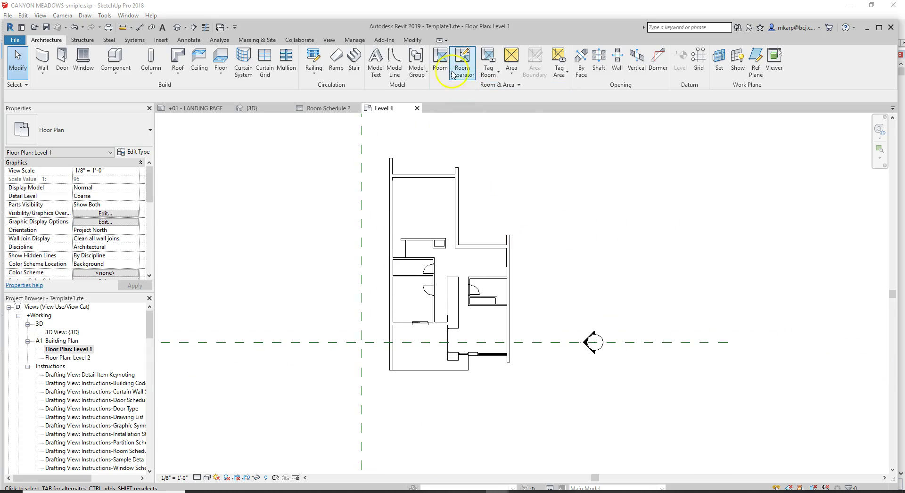
pyautogui.click(440, 63)
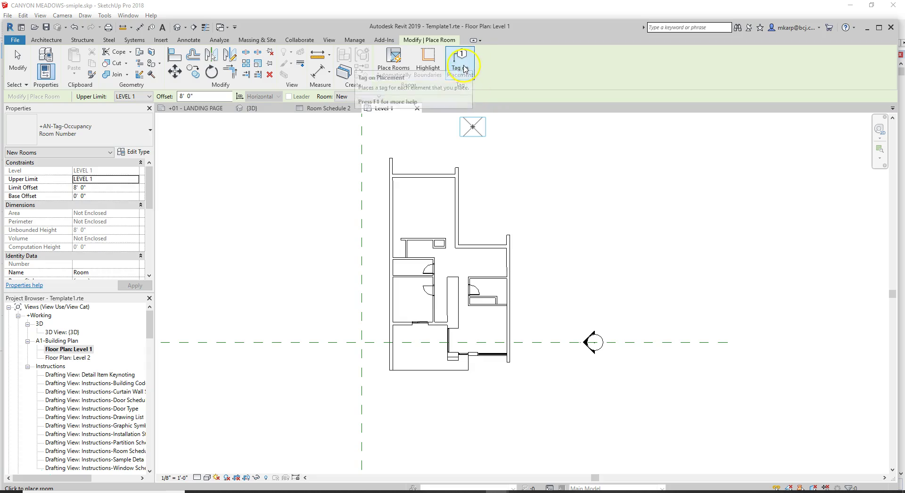
pyautogui.scroll(2, 531, 291)
pyautogui.scroll(2, 568, 212)
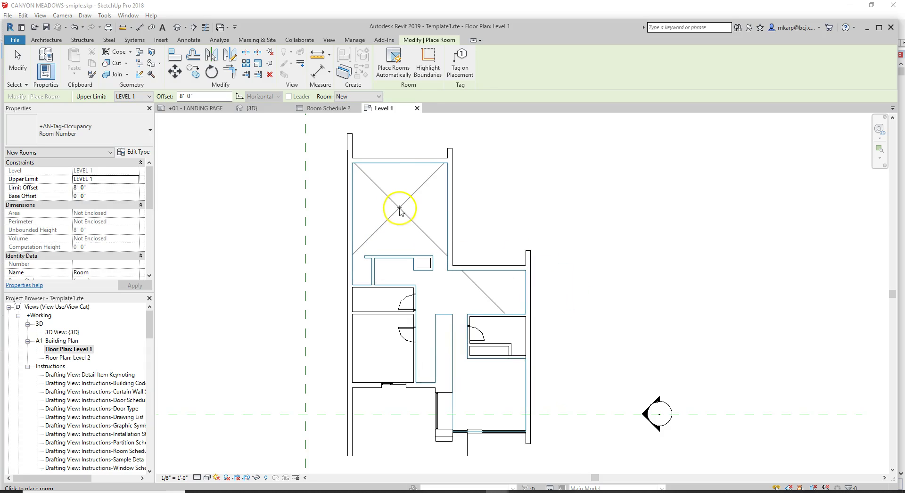
pyautogui.click(403, 206)
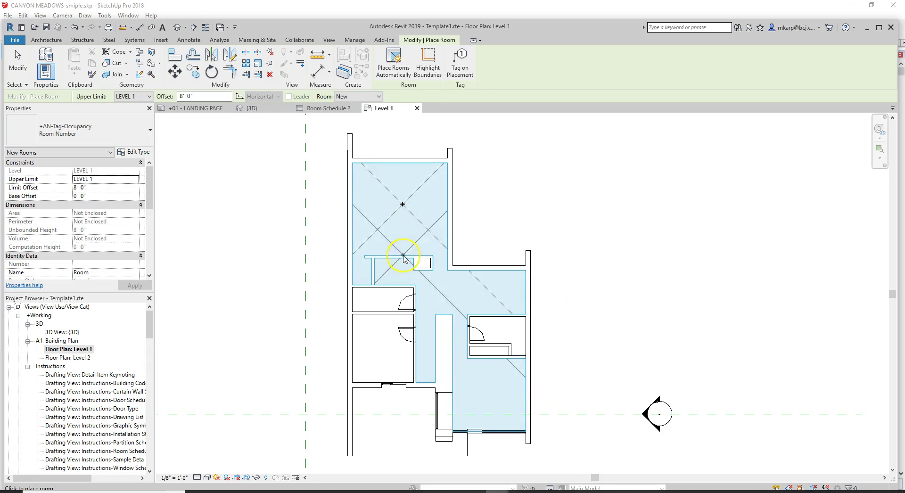
pyautogui.click(383, 300)
pyautogui.click(379, 347)
pyautogui.click(508, 342)
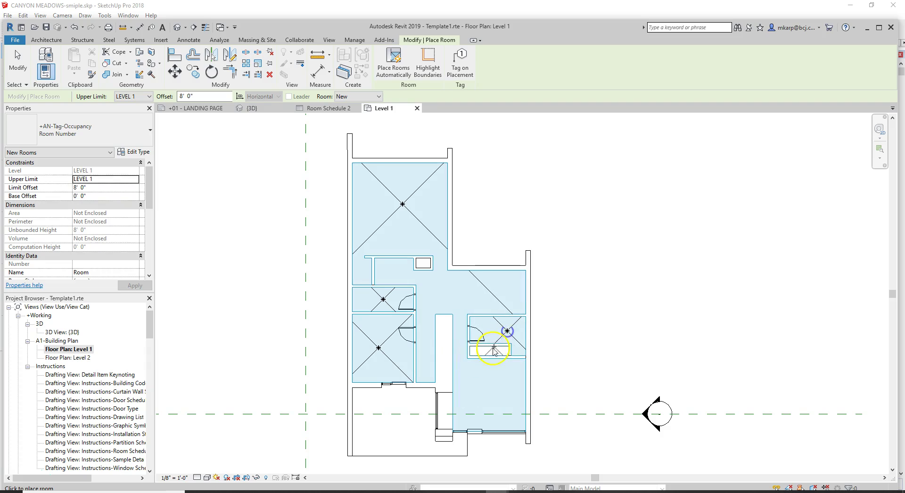
pyautogui.click(490, 352)
pyautogui.click(422, 263)
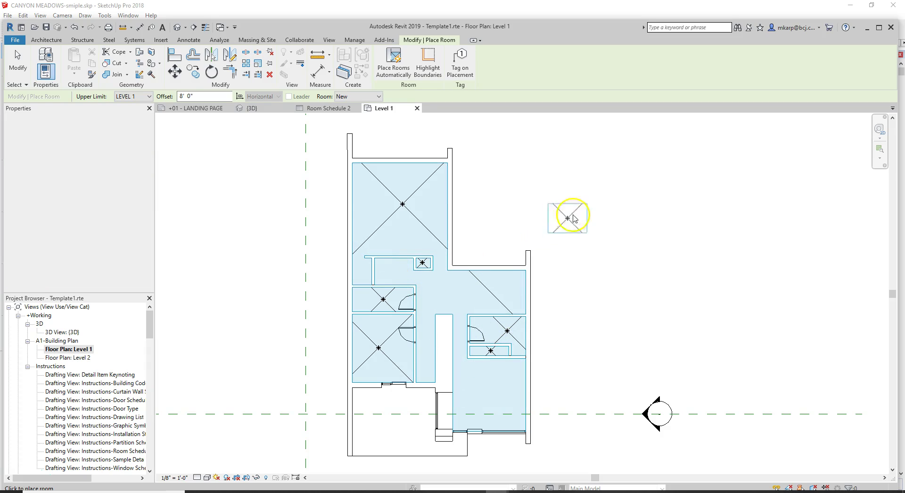
pyautogui.doubleClick(68, 358)
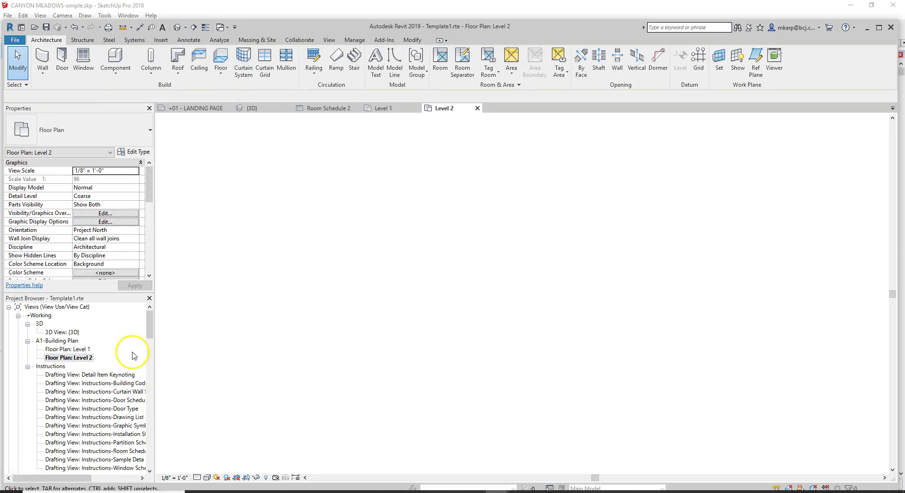
# Place rooms in the upper and lower Level 2 spaces
pyautogui.scroll(-2, 411, 245)
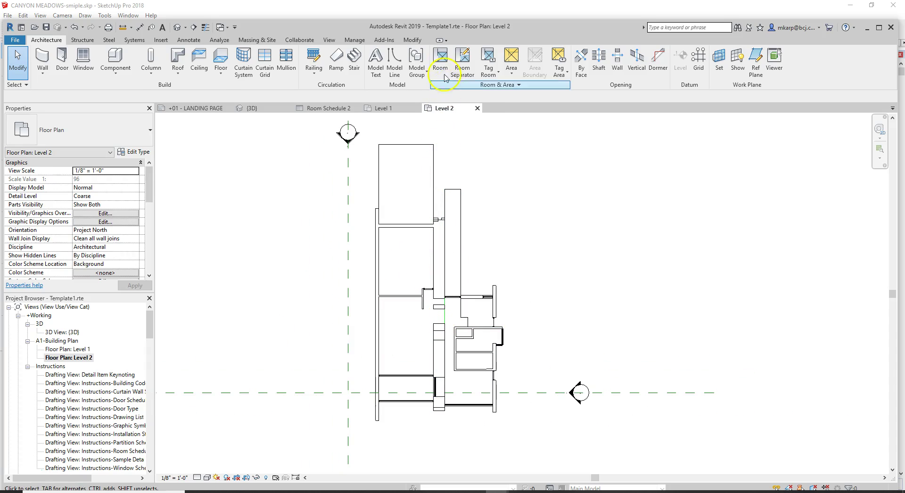
pyautogui.click(440, 60)
pyautogui.click(404, 257)
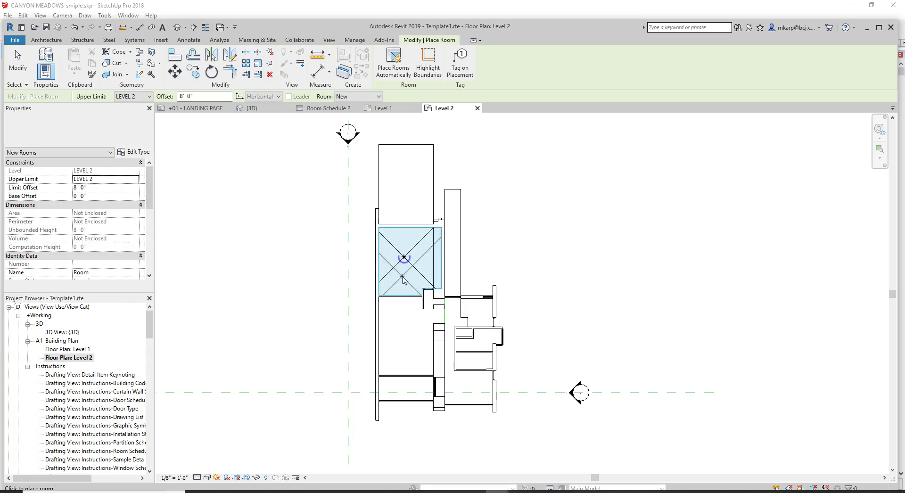
pyautogui.click(407, 334)
pyautogui.scroll(2, 453, 336)
pyautogui.scroll(1, 453, 336)
# Add rooms in the right-hand area and the two small spaces, then finish placing rooms
pyautogui.click(460, 302)
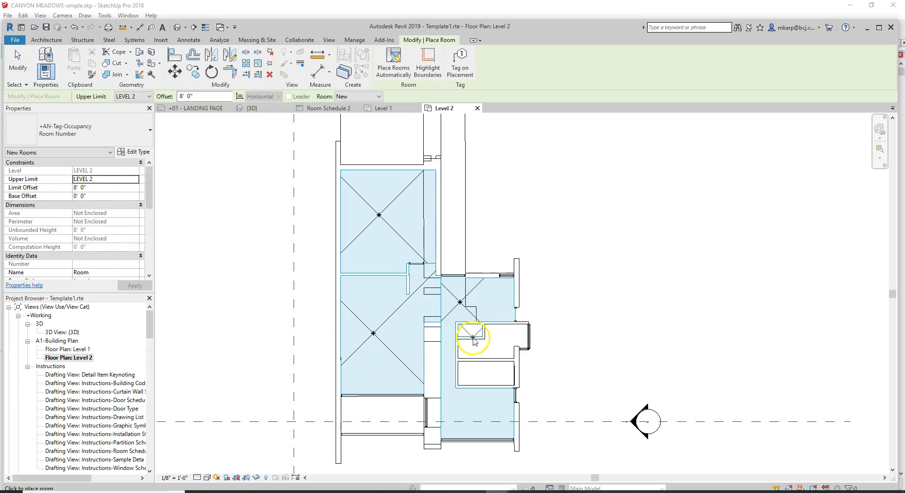
pyautogui.click(485, 348)
pyautogui.click(482, 370)
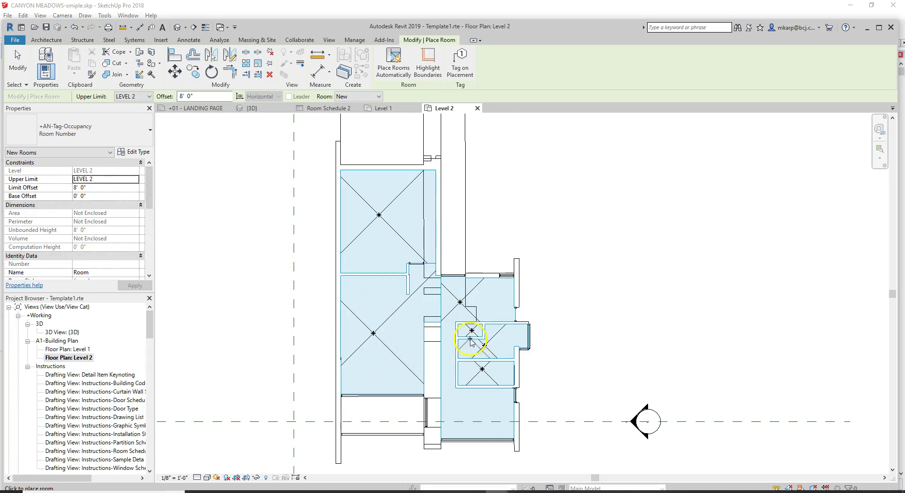
pyautogui.scroll(-2, 471, 340)
pyautogui.scroll(3, 443, 274)
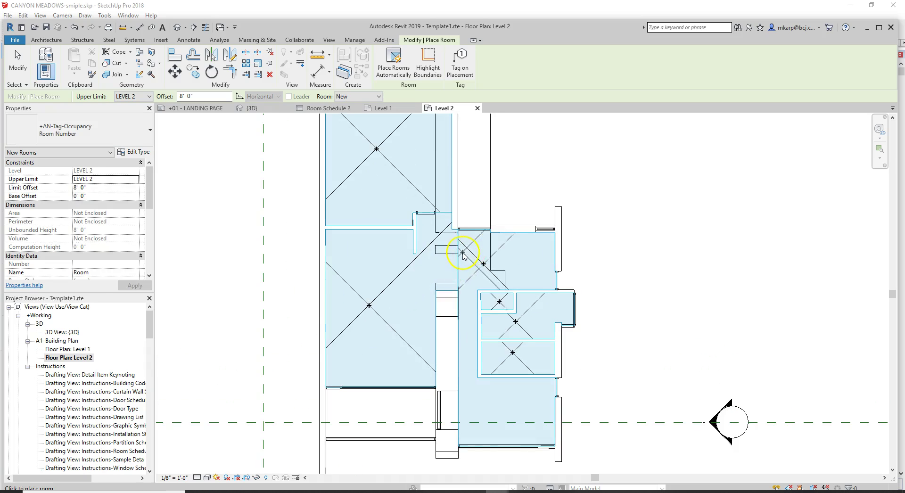
pyautogui.press('Escape')
pyautogui.press('Escape')
pyautogui.scroll(-3, 519, 217)
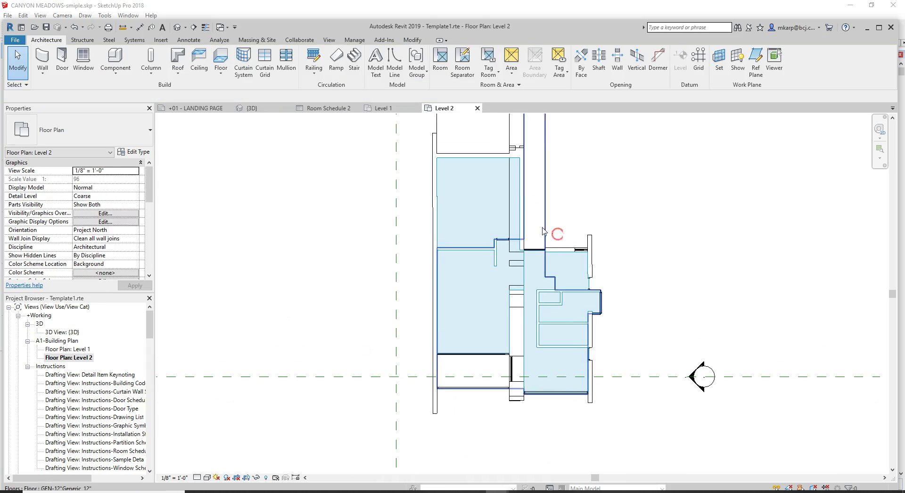
pyautogui.moveTo(572, 225); pyautogui.dragTo(583, 245, button='middle')
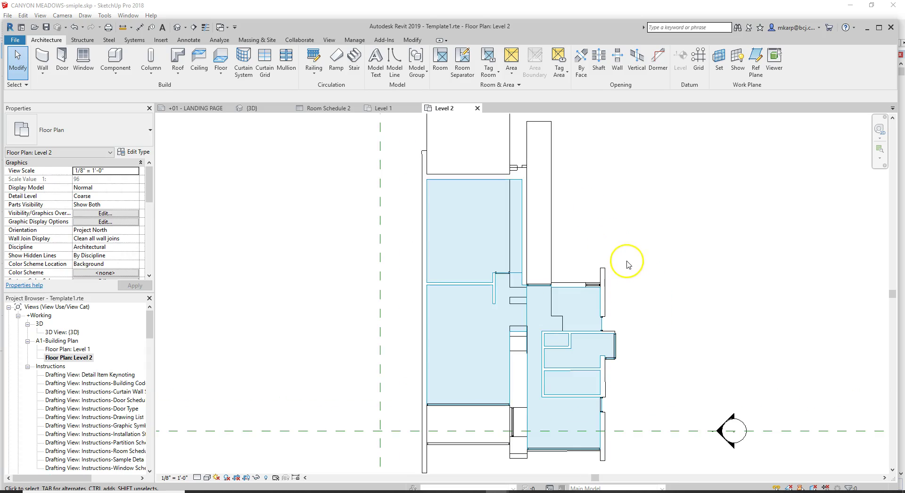
pyautogui.scroll(1, 640, 222)
pyautogui.moveTo(640, 222); pyautogui.dragTo(600, 195, button='middle')
pyautogui.click(581, 172)
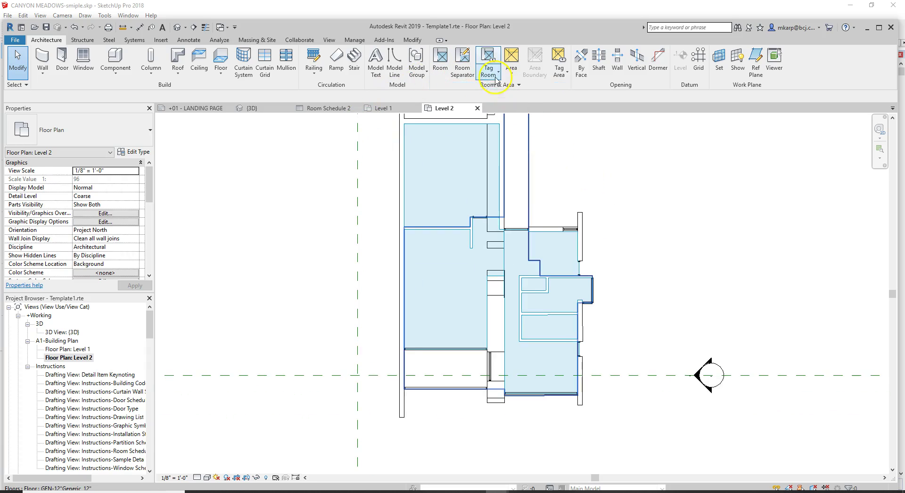
# Draw a vertical room separation line down the Level 2 plan and check Room 142's extent
pyautogui.click(460, 58)
pyautogui.click(565, 181)
pyautogui.click(563, 439)
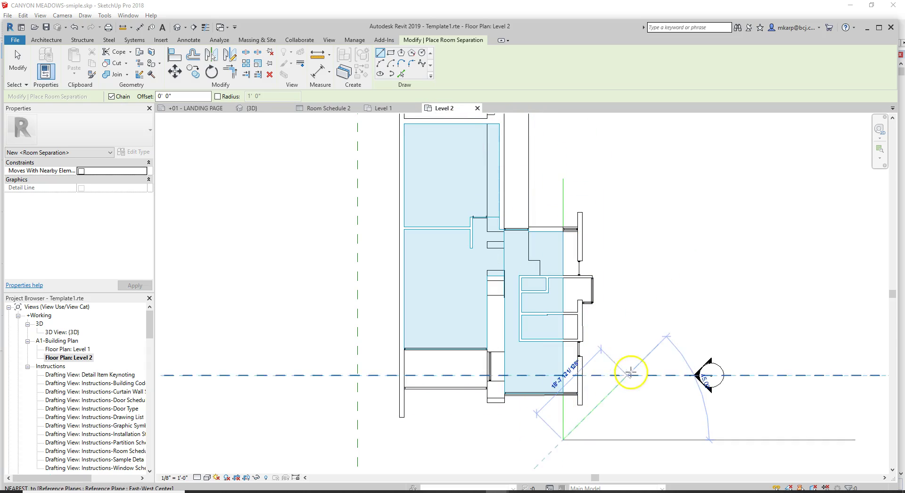
pyautogui.press('Escape')
pyautogui.press('Escape')
pyautogui.click(574, 379)
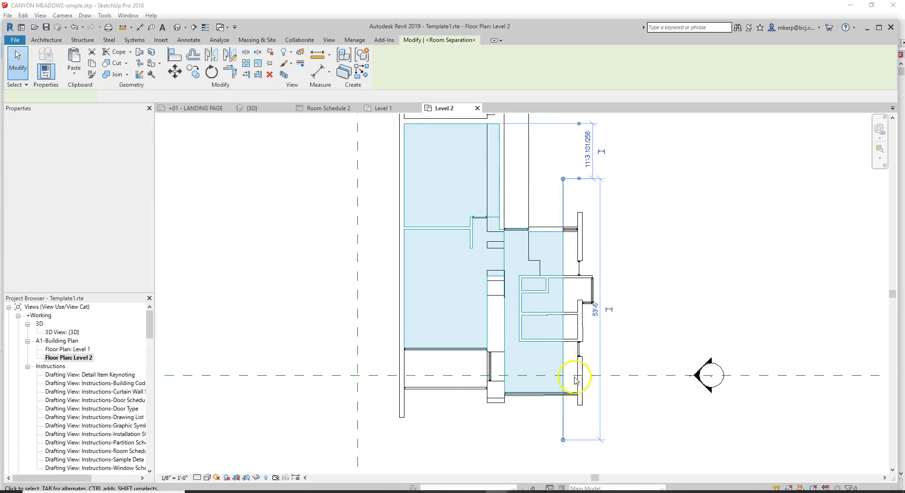
pyautogui.click(521, 261)
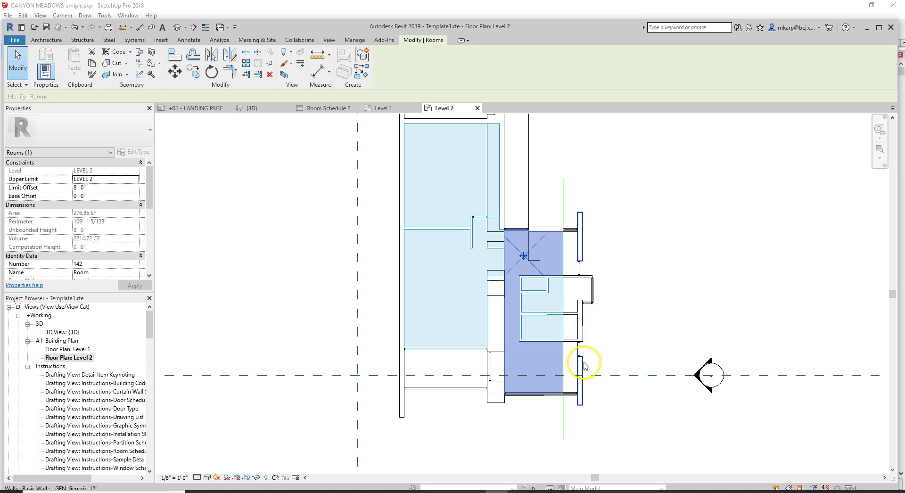
# Angle the separator's bottom end, then delete the line and recentre the plan
pyautogui.click(574, 429)
pyautogui.moveTo(564, 438); pyautogui.dragTo(602, 432)
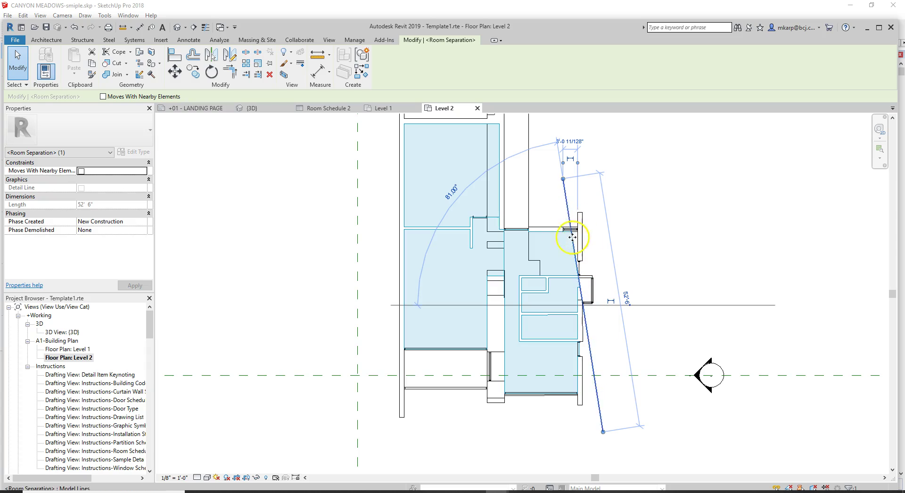
pyautogui.click(674, 255)
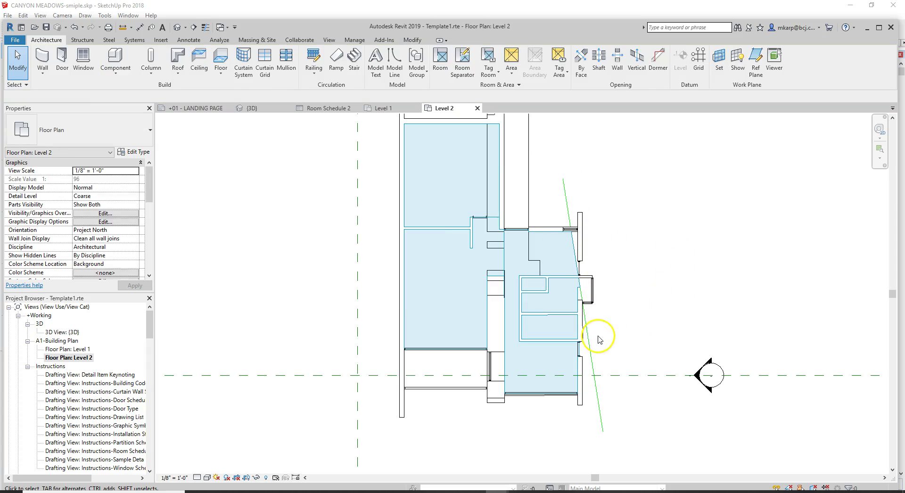
pyautogui.click(589, 339)
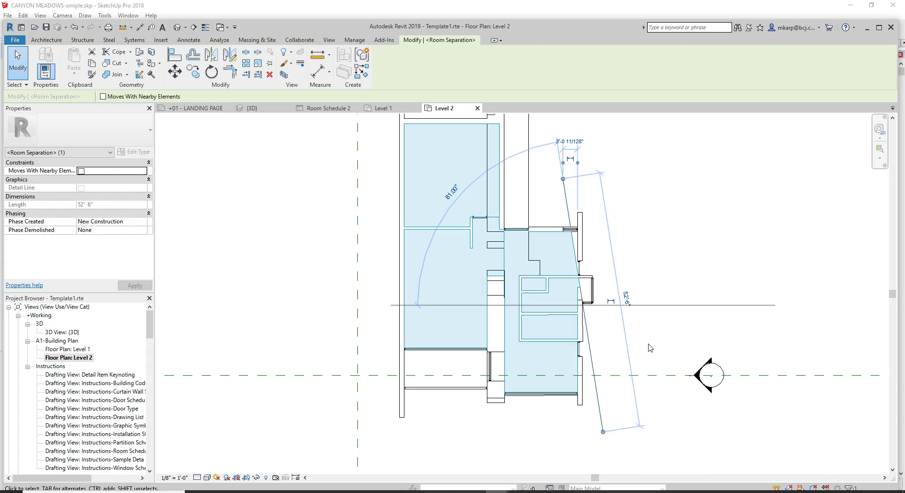
pyautogui.press('Delete')
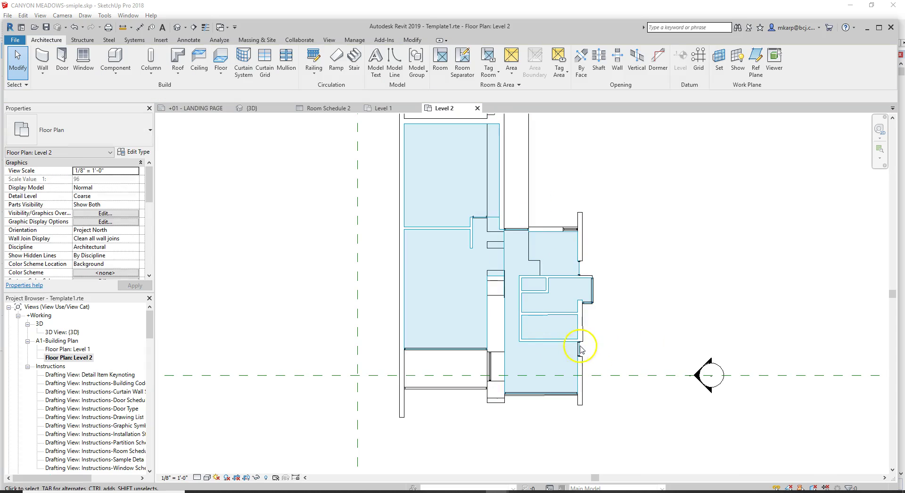
pyautogui.scroll(-1, 654, 232)
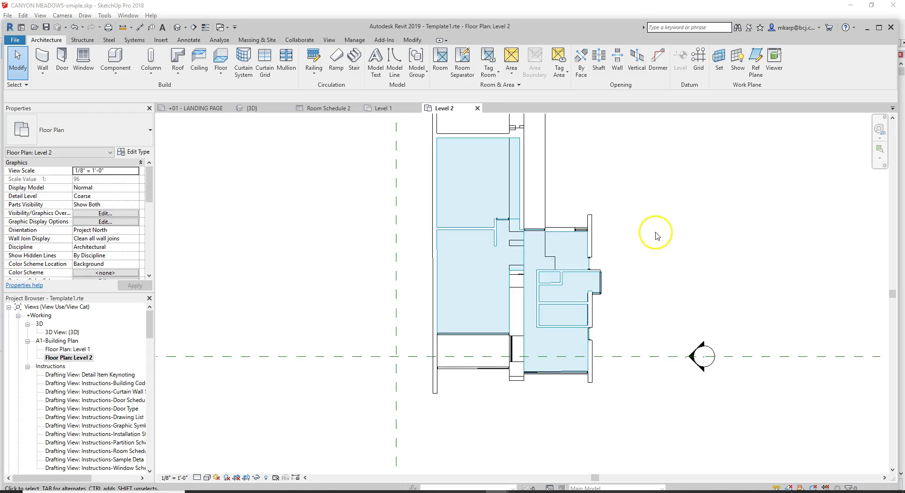
pyautogui.moveTo(654, 232); pyautogui.dragTo(634, 257, button='middle')
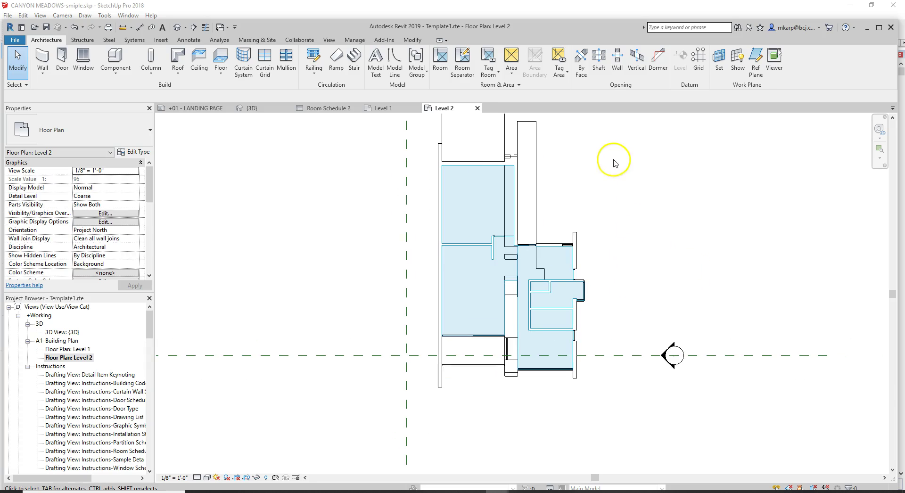
pyautogui.scroll(-2, 579, 208)
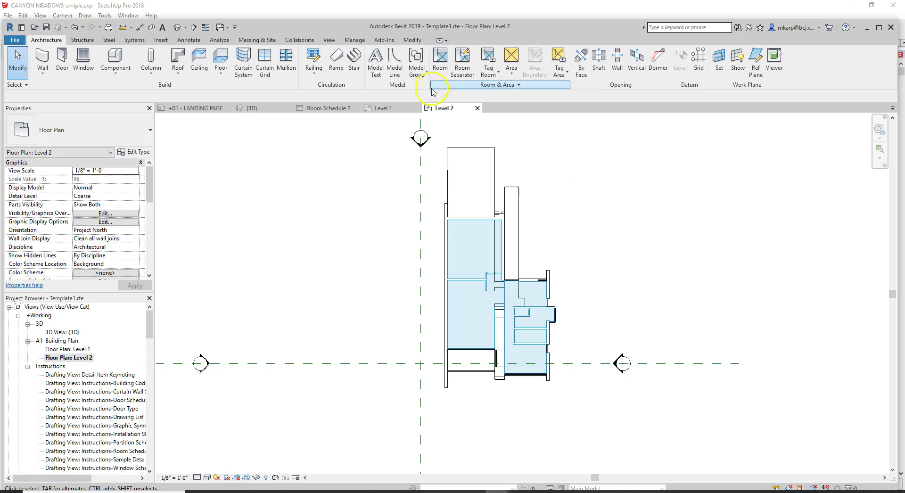
pyautogui.click(499, 85)
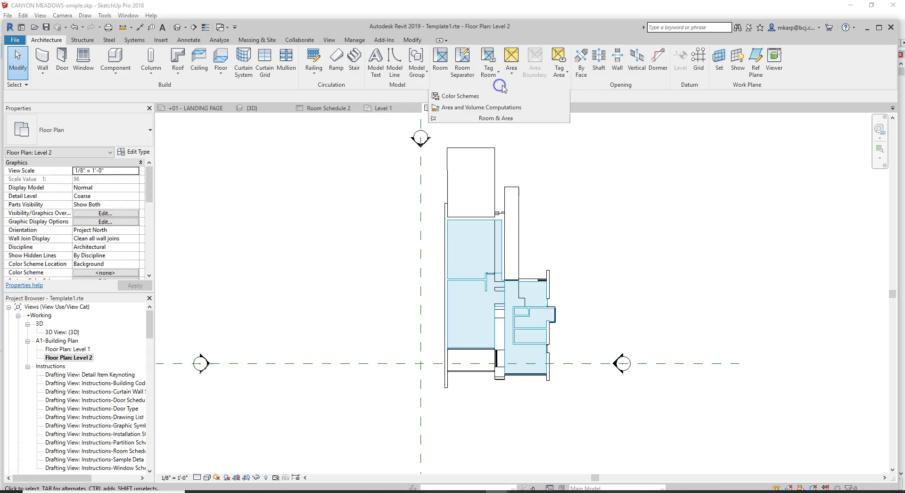
pyautogui.click(503, 112)
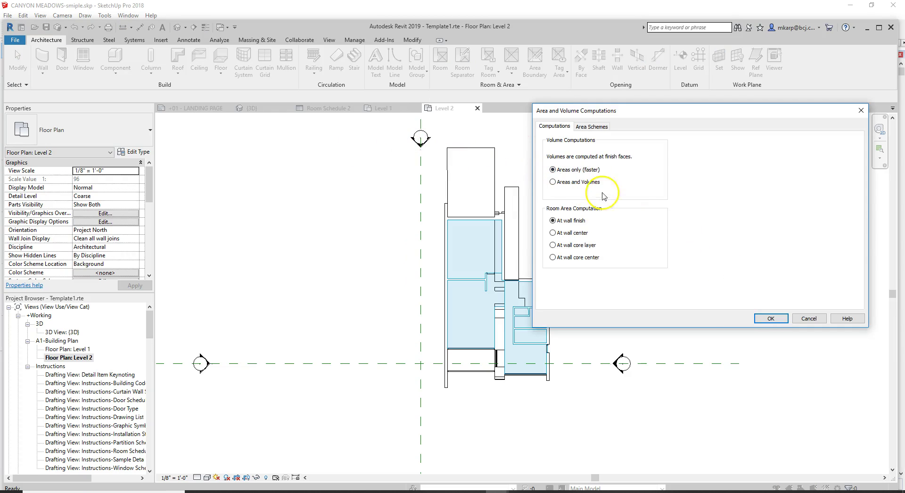
pyautogui.click(772, 317)
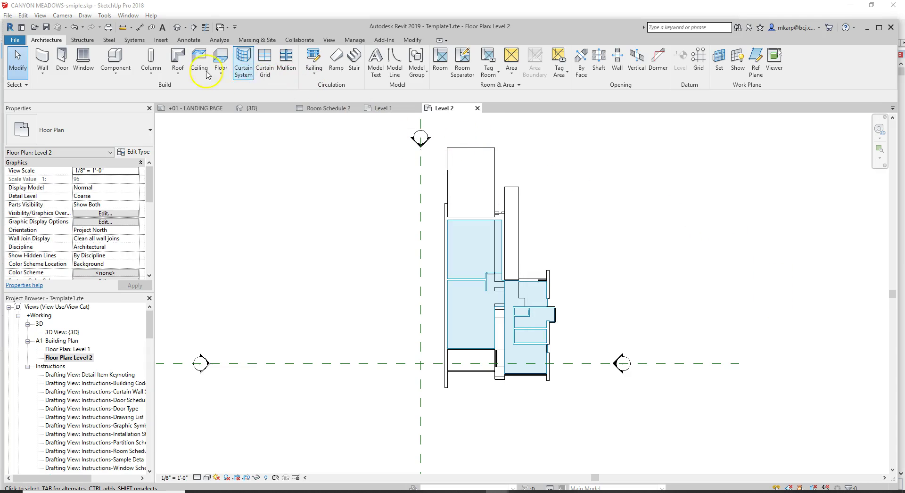
# Cut a north–south section across the house and open the new Section 1
pyautogui.click(328, 40)
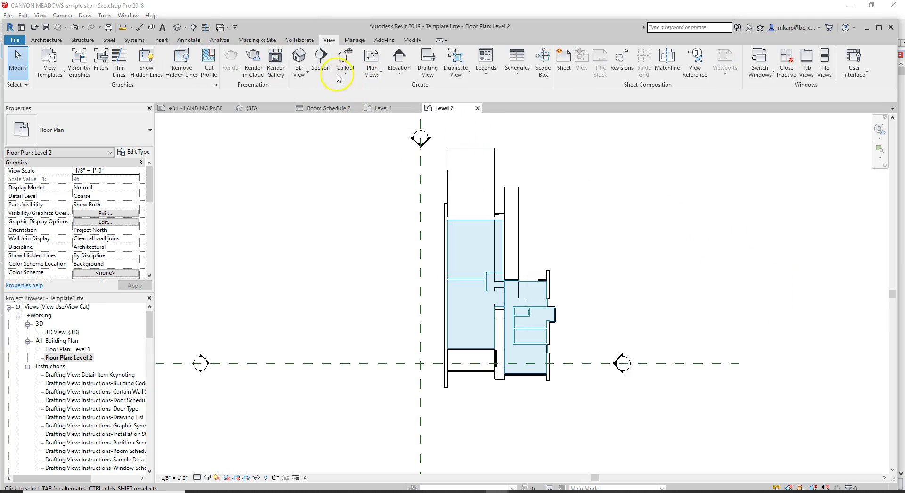
pyautogui.click(321, 61)
pyautogui.click(465, 133)
pyautogui.click(465, 416)
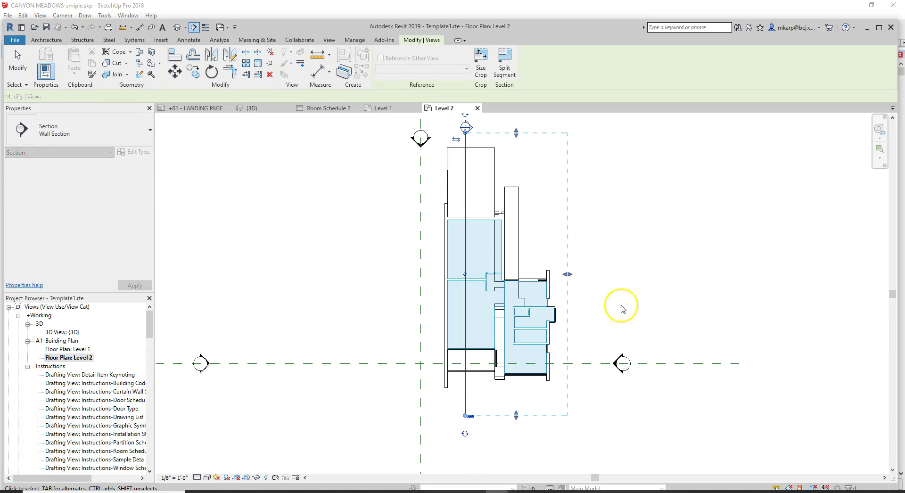
pyautogui.press('Escape')
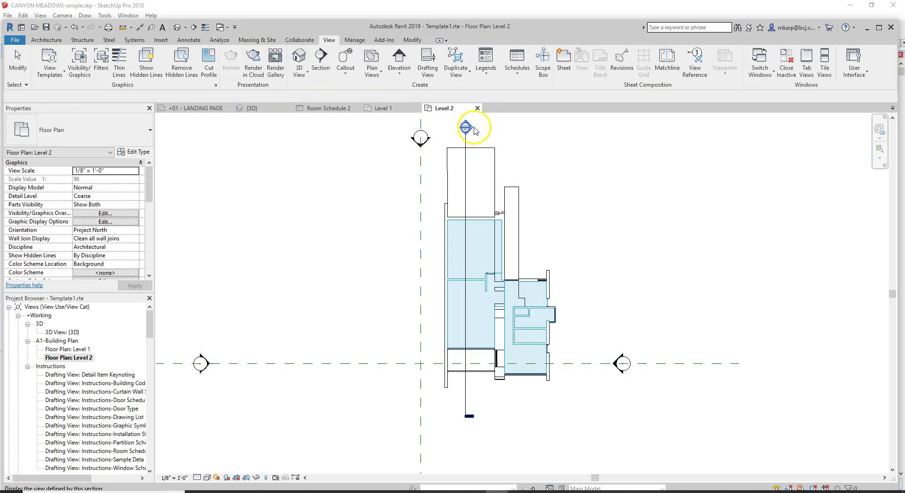
pyautogui.doubleClick(466, 127)
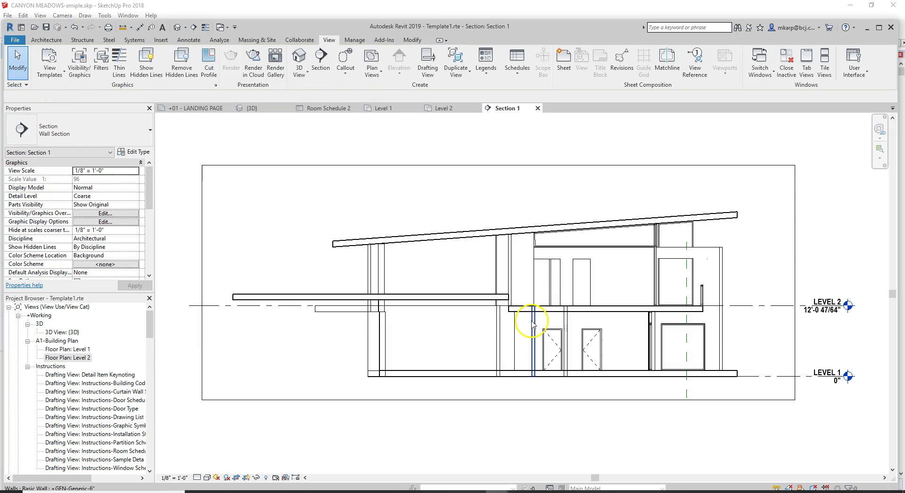
# Turn on room Interior Fill in Section 1's visibility settings
pyautogui.press('v')
pyautogui.press('v')
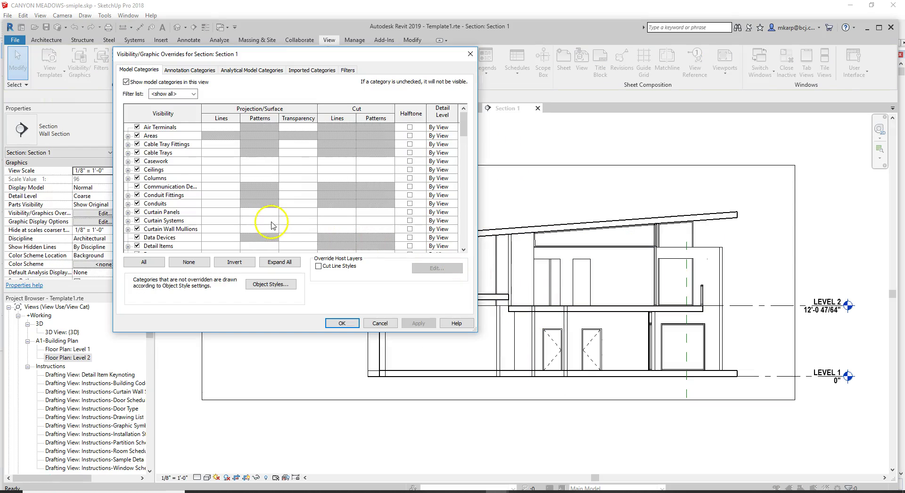
pyautogui.scroll(-10, 271, 225)
pyautogui.click(222, 198)
pyautogui.click(128, 238)
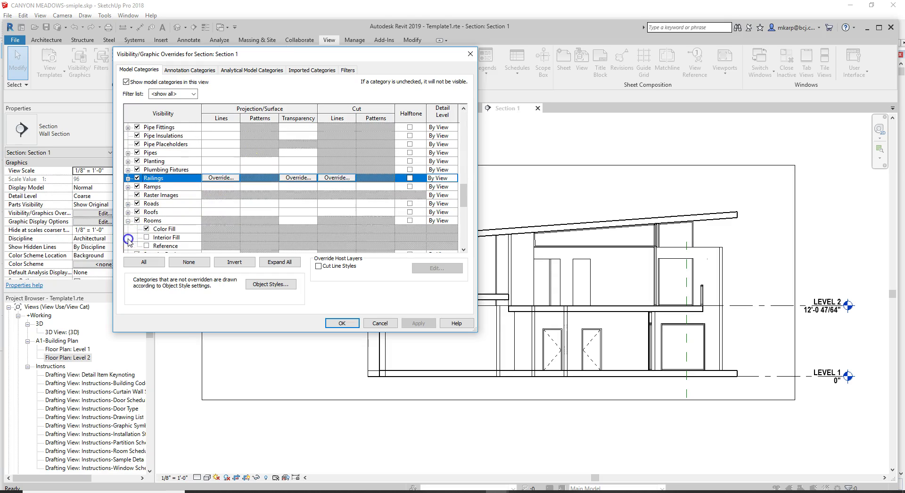
pyautogui.click(147, 237)
pyautogui.click(343, 323)
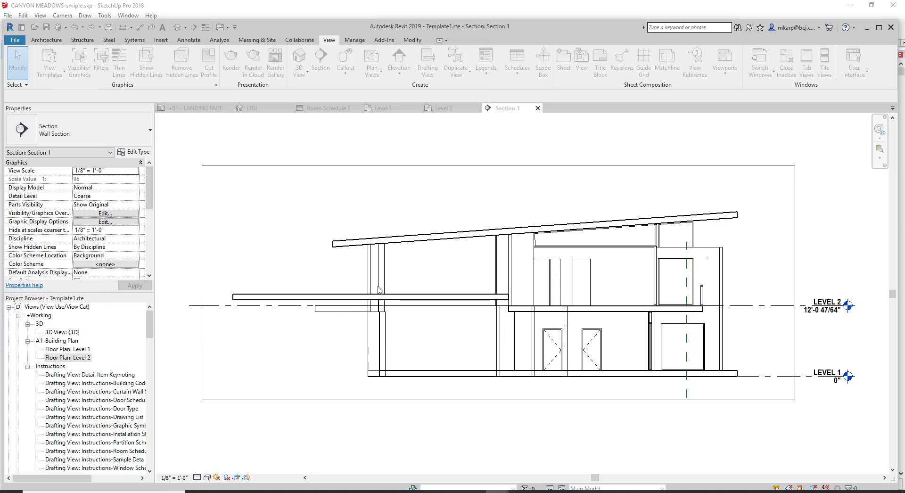
# Try raising Room 140's base (cancelled), then stretch the lower room's top to Level 2
pyautogui.click(459, 257)
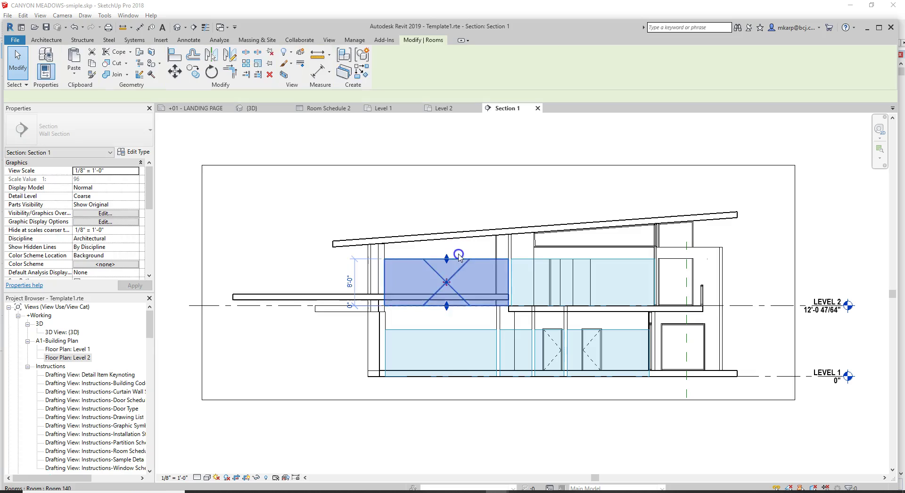
pyautogui.scroll(3, 433, 296)
pyautogui.scroll(2, 452, 312)
pyautogui.moveTo(452, 312); pyautogui.dragTo(459, 273)
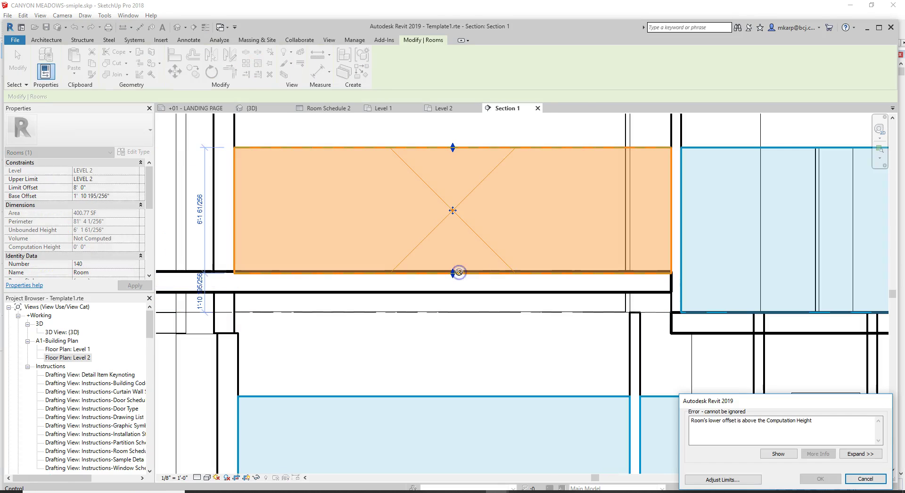
pyautogui.click(864, 479)
pyautogui.scroll(-4, 497, 297)
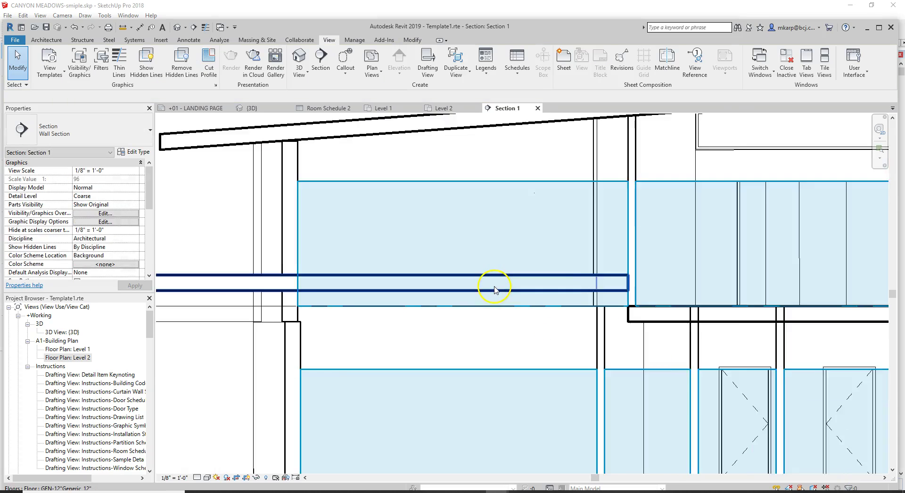
pyautogui.click(503, 362)
pyautogui.moveTo(496, 358); pyautogui.dragTo(503, 304)
pyautogui.press('Escape')
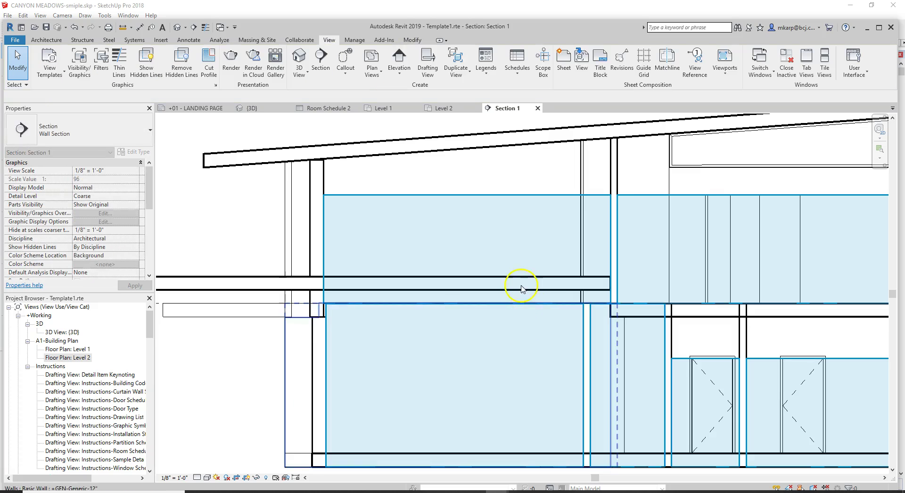
# Extend Room 140's top past the roof to 16' 11 53/64"
pyautogui.scroll(-2, 521, 278)
pyautogui.moveTo(521, 283); pyautogui.dragTo(522, 322, button='middle')
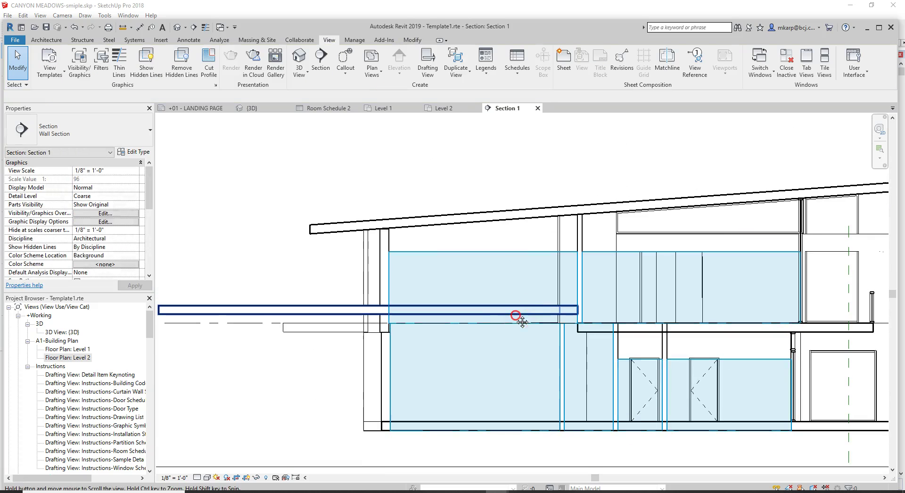
pyautogui.click(504, 251)
pyautogui.moveTo(483, 251); pyautogui.dragTo(484, 171)
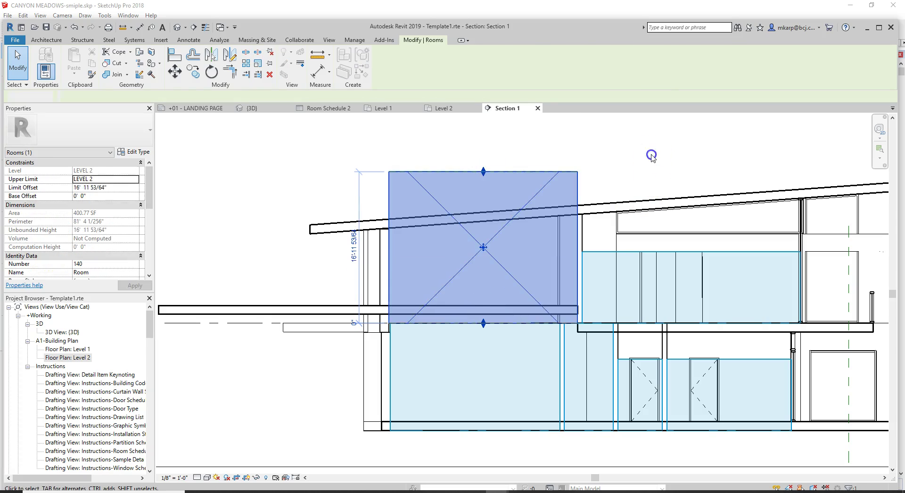
pyautogui.click(651, 155)
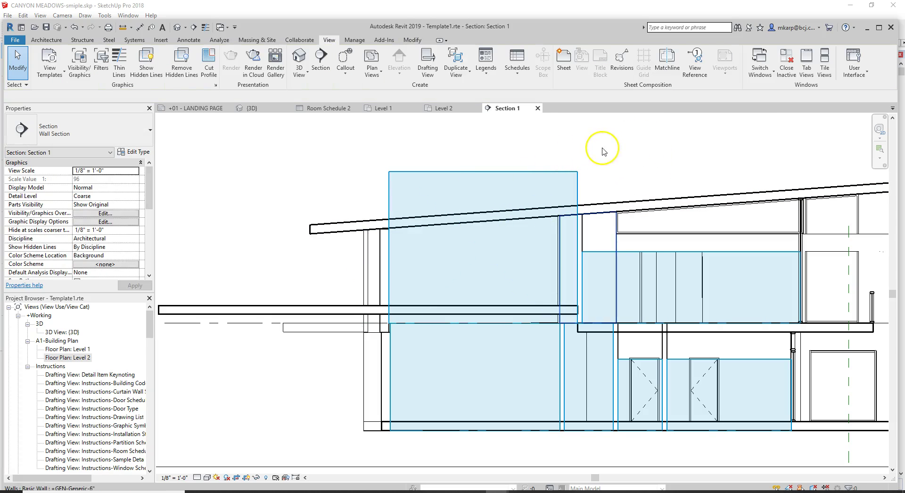
# Review the room Area and Volume Computations settings and close them unchanged
pyautogui.click(47, 39)
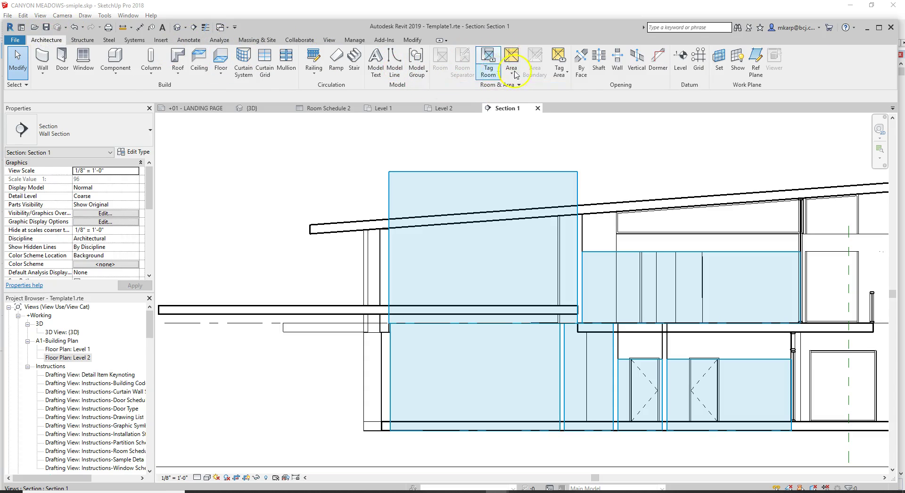
pyautogui.click(515, 85)
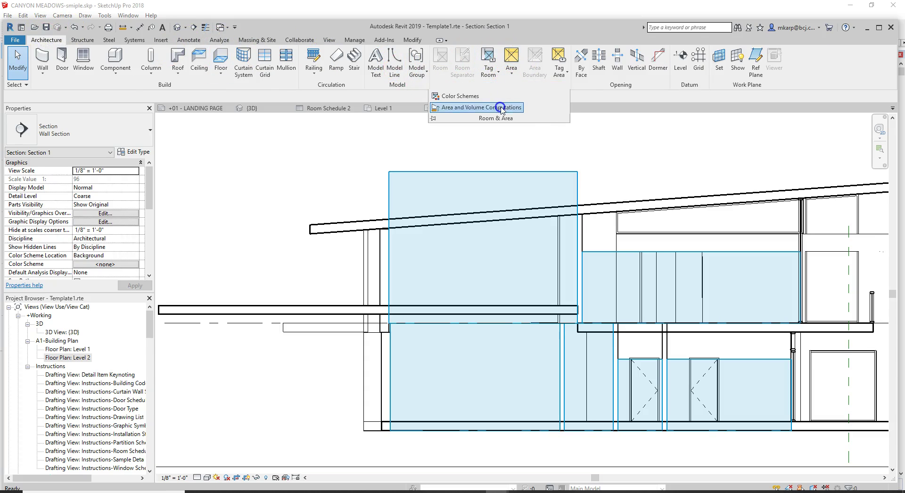
pyautogui.click(501, 108)
pyautogui.click(806, 321)
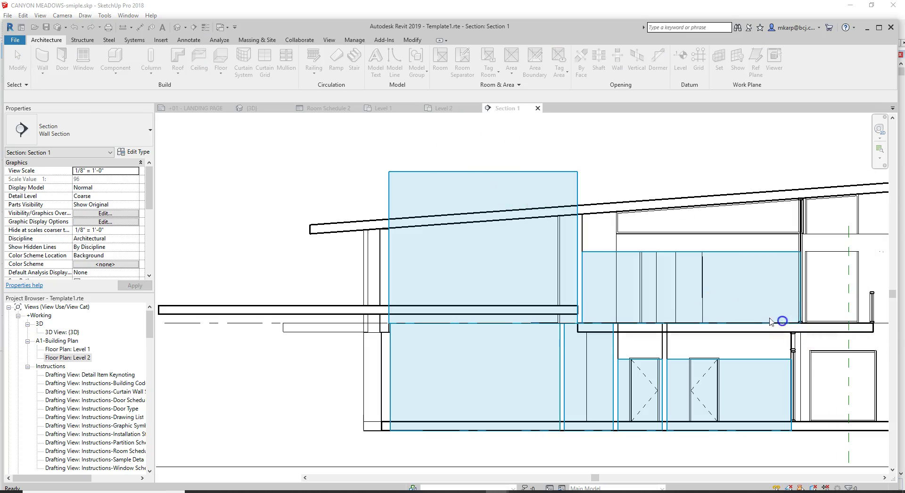
# Stretch the upper-floor room's top up to the roof and raise the lower room's top
pyautogui.click(610, 223)
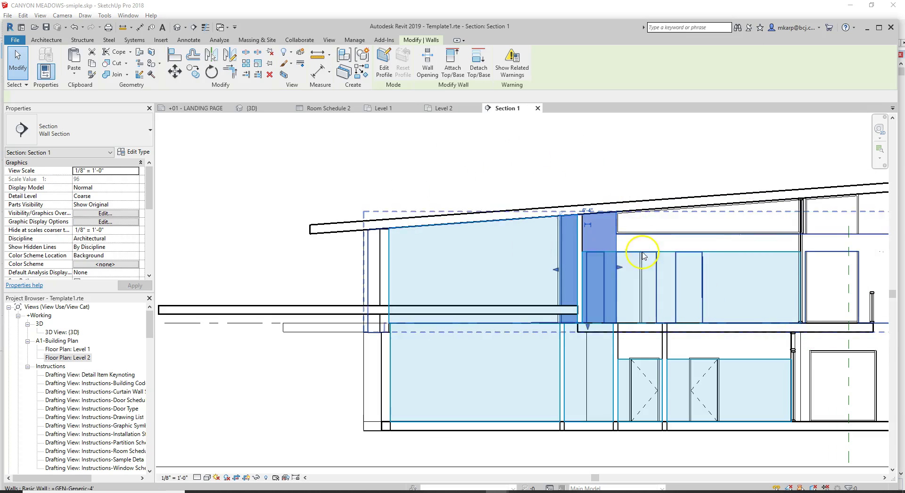
pyautogui.click(760, 256)
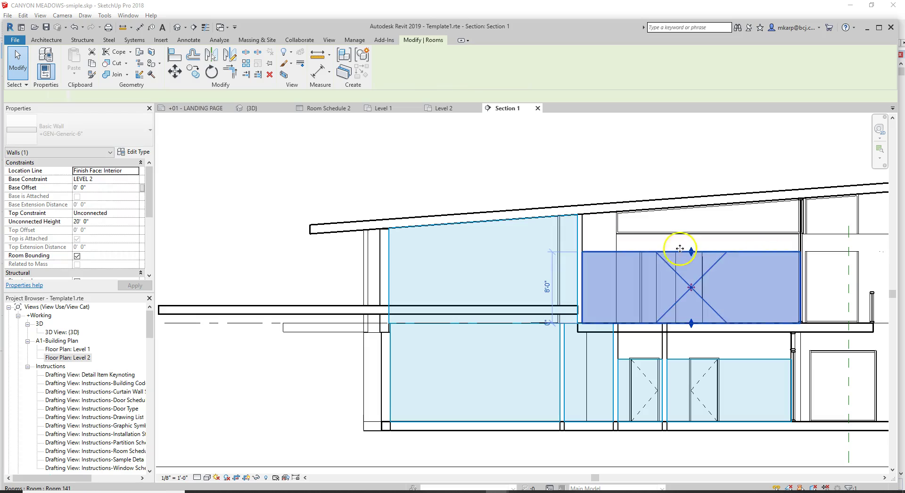
pyautogui.moveTo(691, 243); pyautogui.dragTo(643, 146)
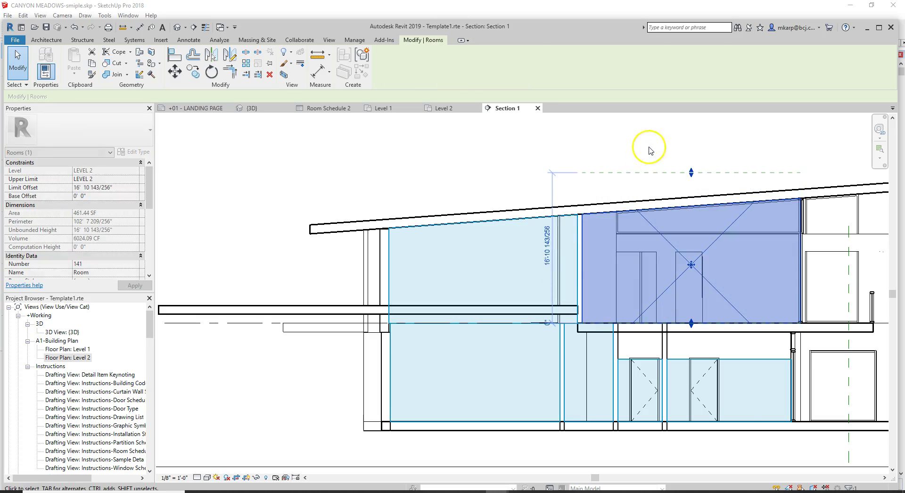
pyautogui.click(643, 145)
pyautogui.click(751, 359)
pyautogui.moveTo(729, 359); pyautogui.dragTo(729, 329)
pyautogui.click(645, 439)
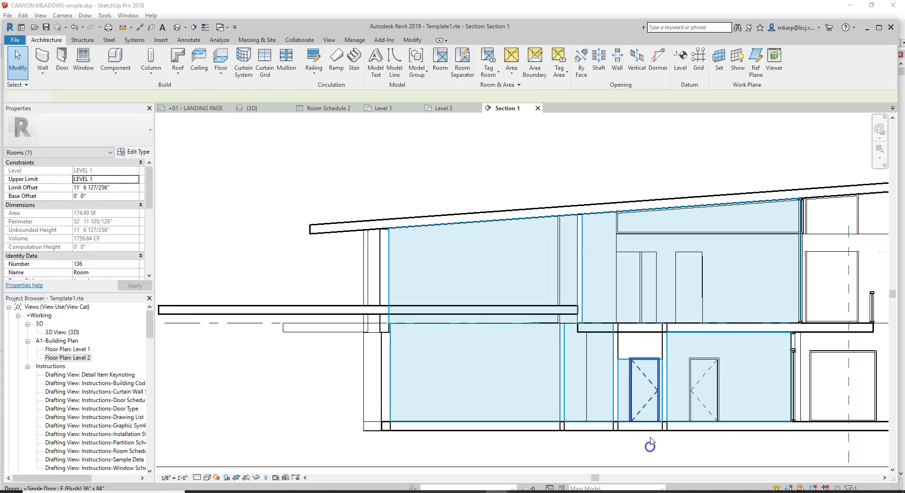
# Tab-select the wall chain and the room behind the door, then open Level 2
pyautogui.press('Tab')
pyautogui.click(623, 363)
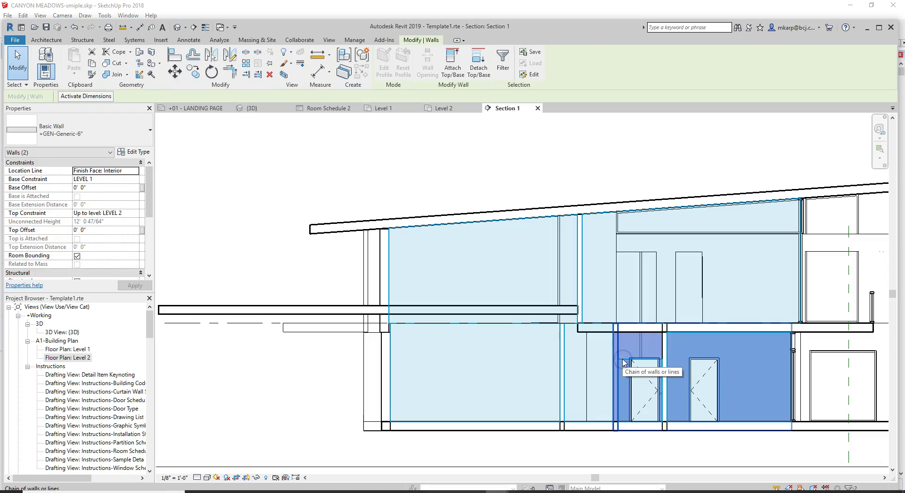
pyautogui.press('Escape')
pyautogui.press('Tab')
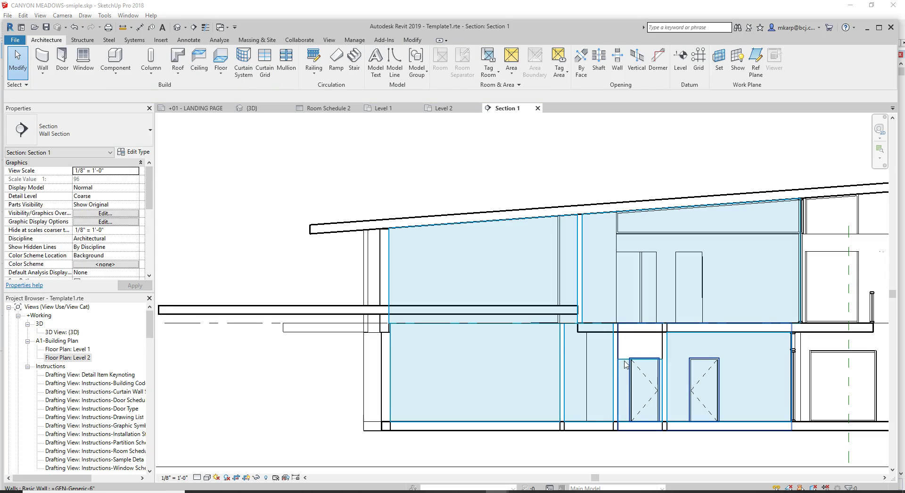
pyautogui.press('Tab')
pyautogui.click(625, 364)
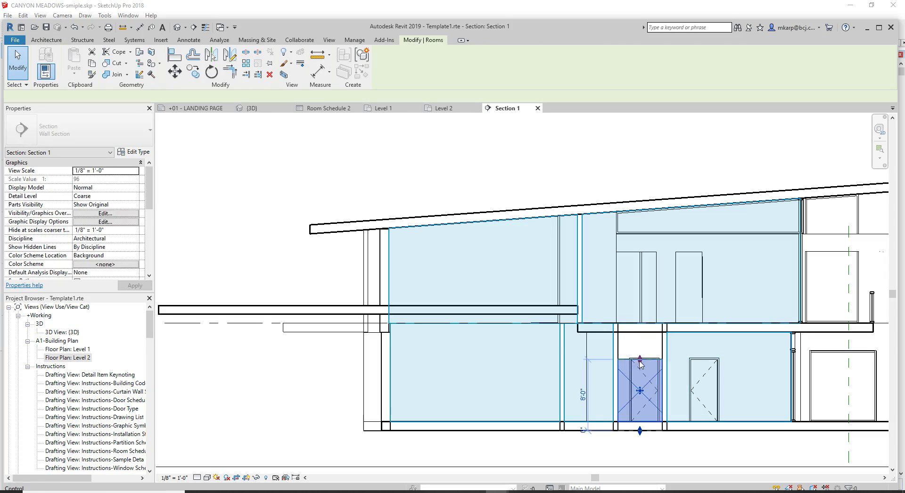
pyautogui.click(303, 384)
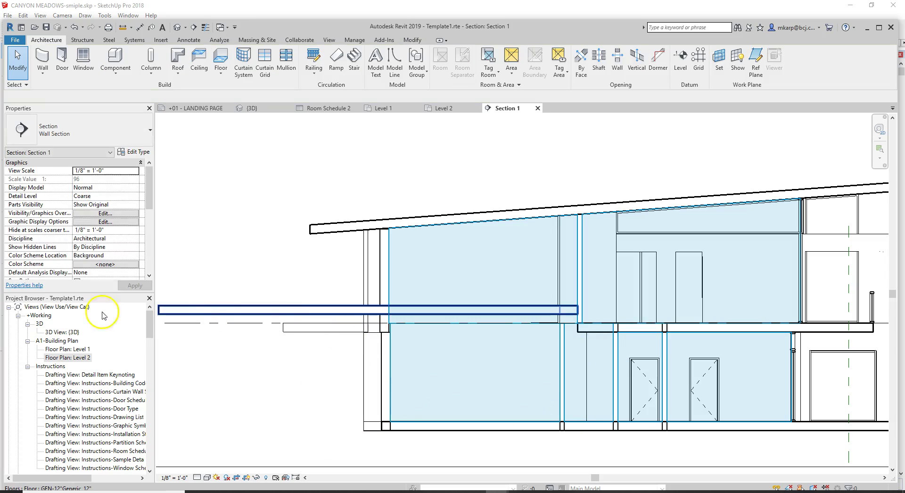
pyautogui.doubleClick(61, 357)
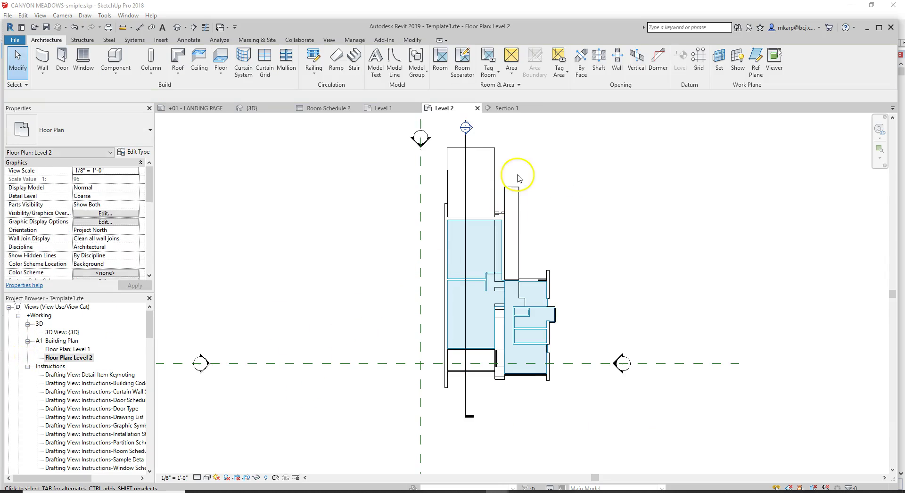
# Move the section line farther right across the Level 2 plan
pyautogui.click(471, 174)
pyautogui.moveTo(472, 173); pyautogui.dragTo(520, 176)
pyautogui.click(666, 228)
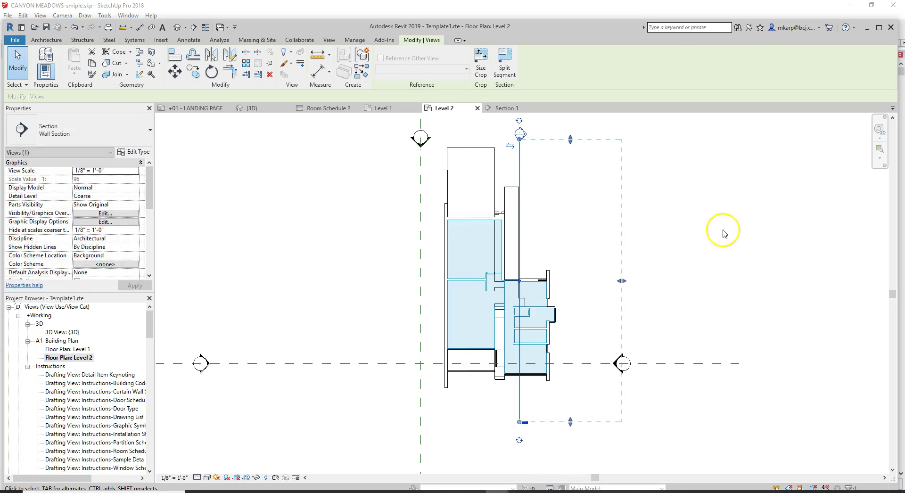
# Open Section 1 and inspect Rooms 137 and 138 across the whole section
pyautogui.doubleClick(521, 134)
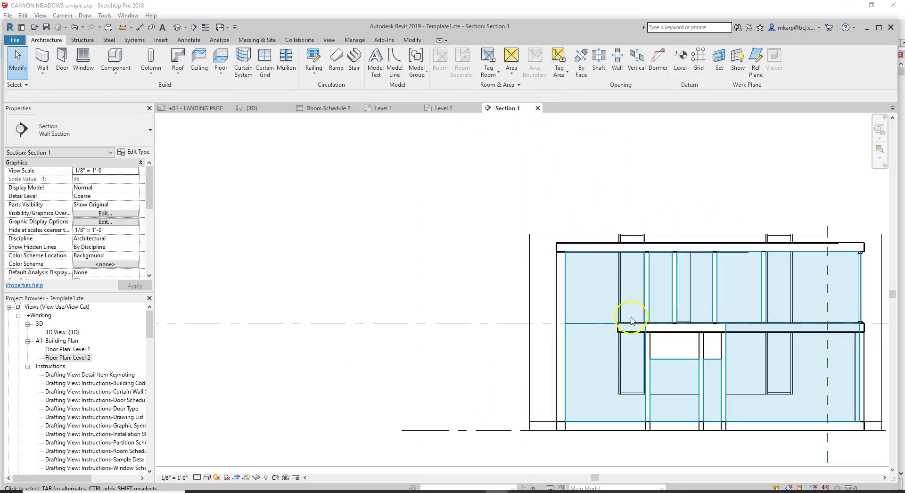
pyautogui.click(673, 354)
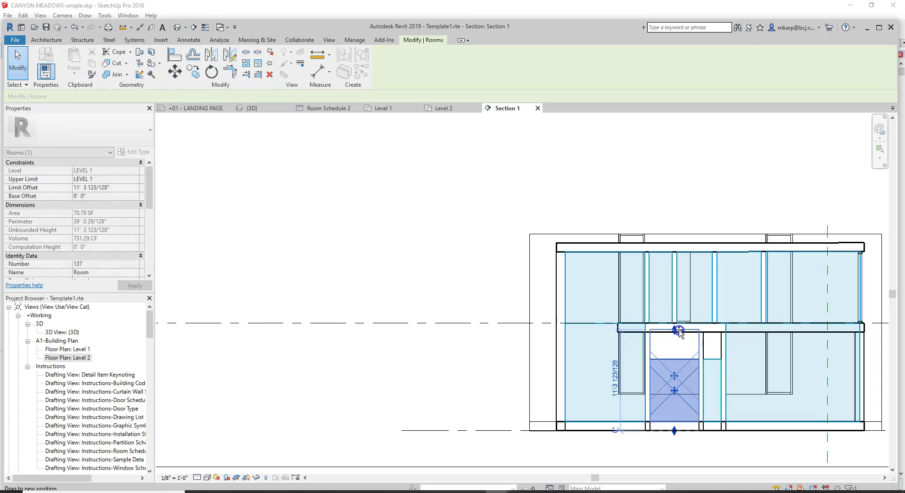
pyautogui.click(712, 341)
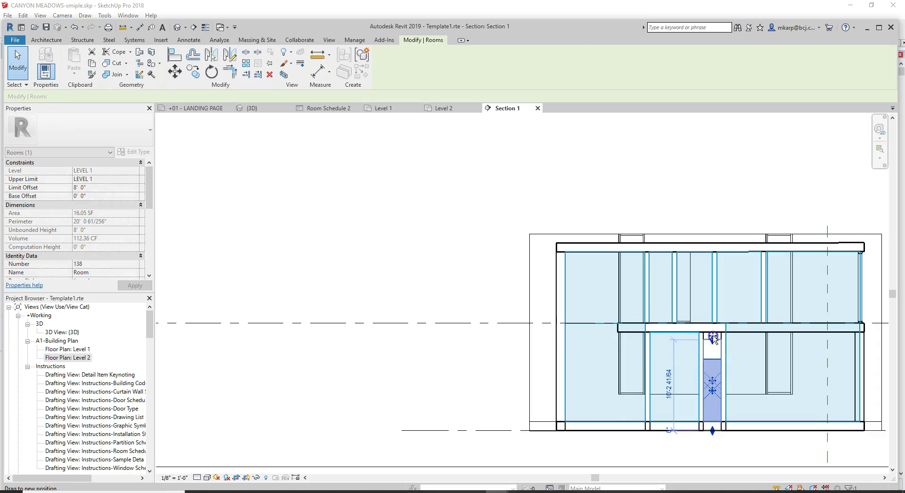
pyautogui.click(678, 186)
pyautogui.scroll(-3, 679, 185)
pyautogui.moveTo(678, 185); pyautogui.dragTo(582, 206, button='middle')
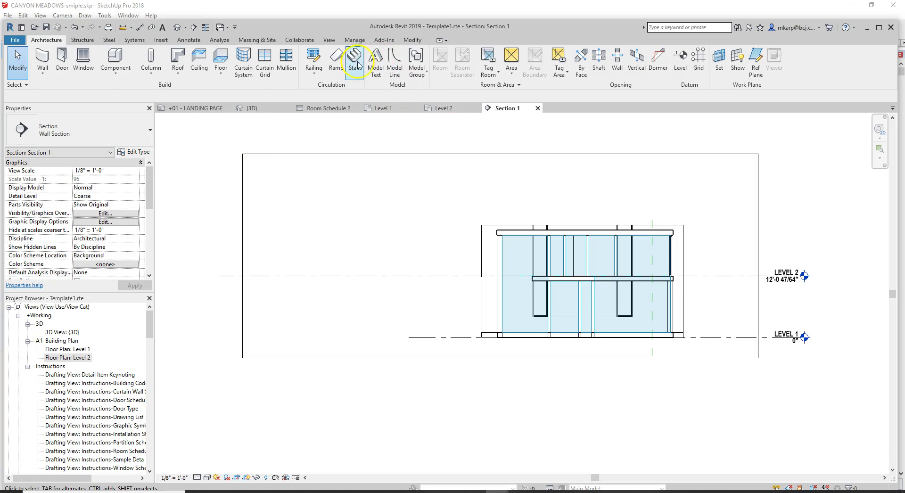
# Start a new Rooms schedule from Schedule/Quantities
pyautogui.click(332, 41)
pyautogui.click(518, 66)
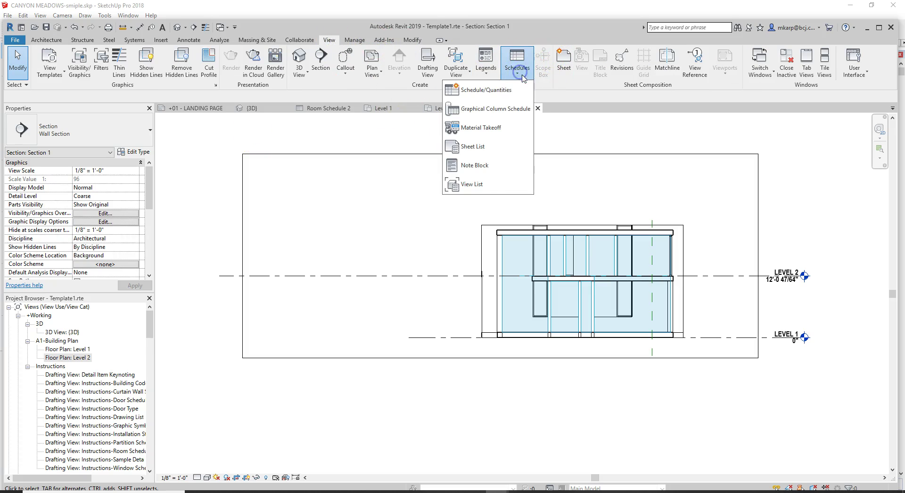
pyautogui.click(500, 94)
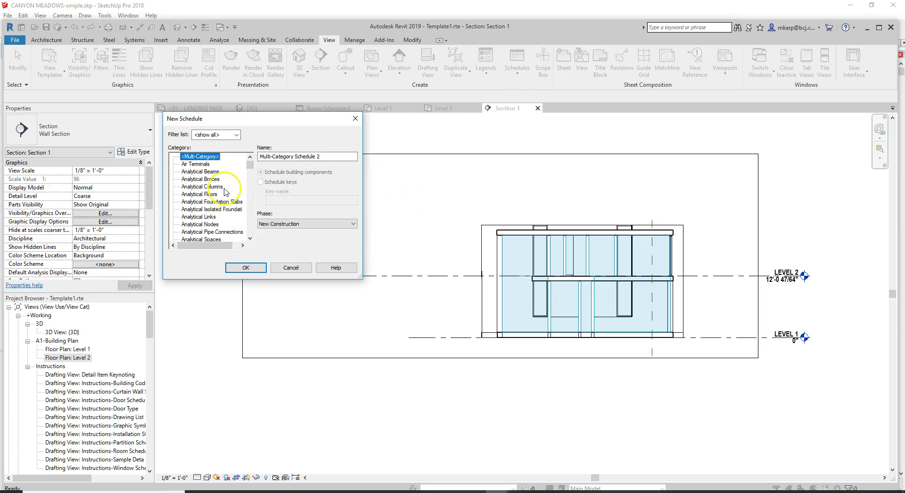
pyautogui.press('r')
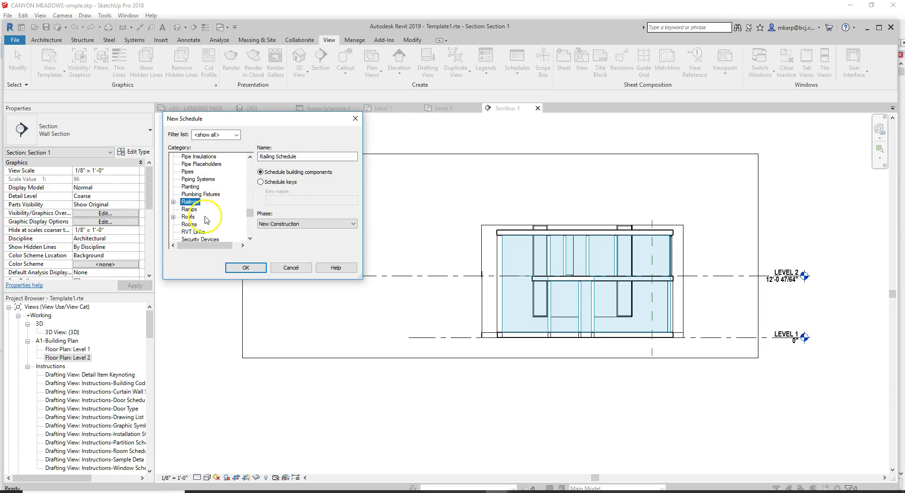
pyautogui.click(245, 268)
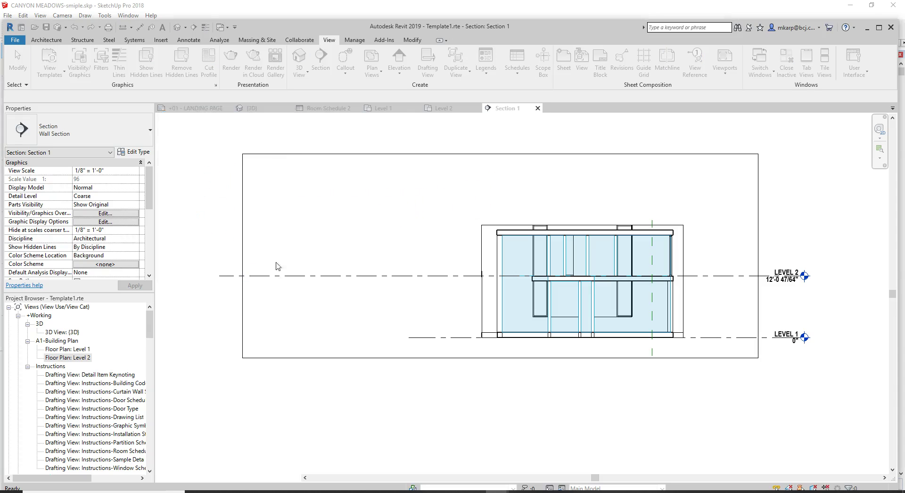
# Add the Area and Name fields to Room Schedule 4 and close its tab
pyautogui.click(201, 173)
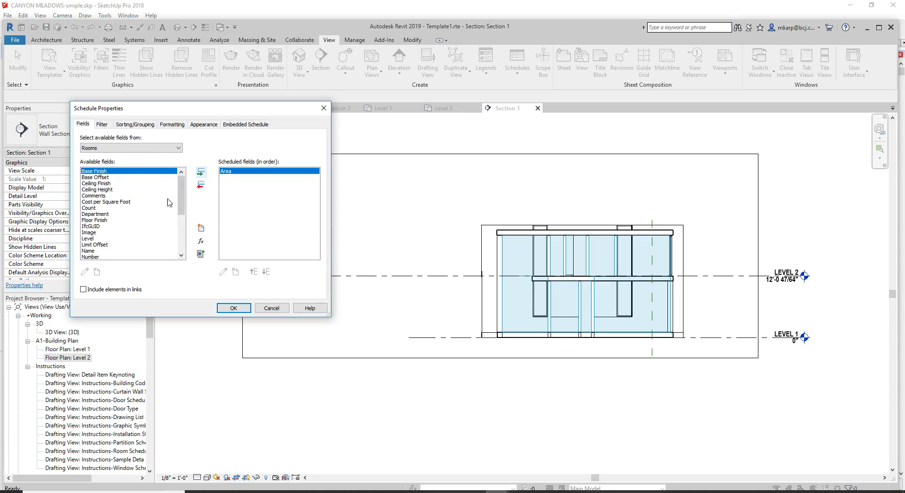
pyautogui.click(103, 251)
pyautogui.click(203, 172)
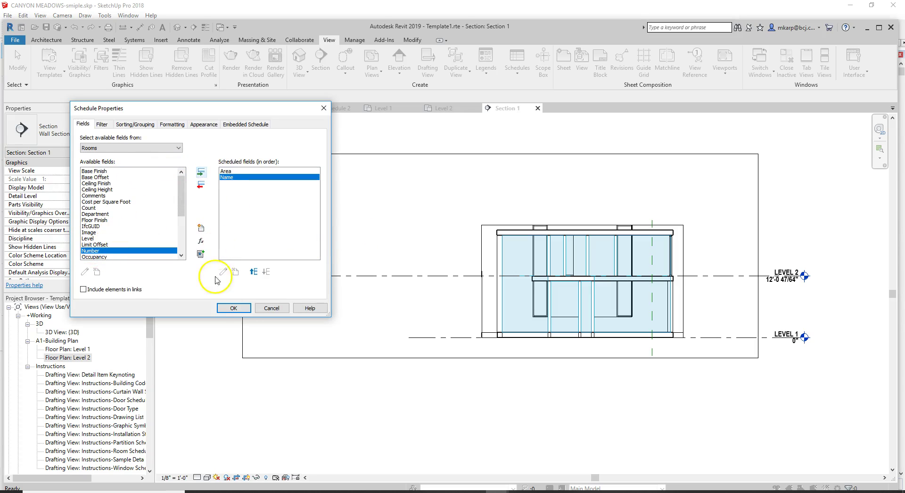
pyautogui.click(235, 308)
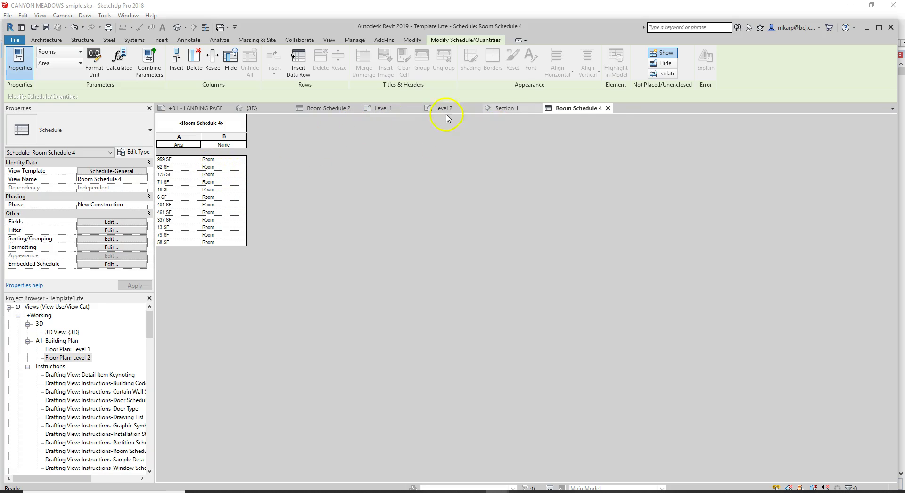
pyautogui.click(608, 107)
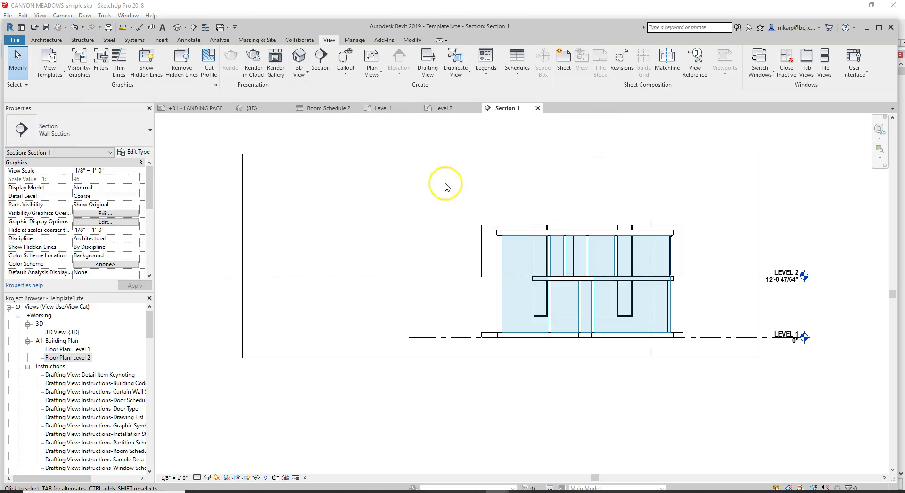
# Switch to the {3D} view and orbit to look down onto the roof
pyautogui.click(171, 29)
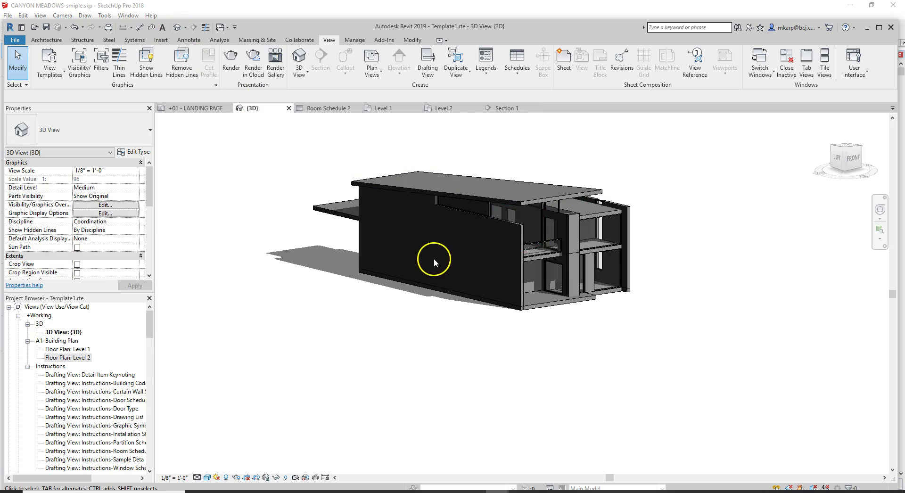
pyautogui.keyDown('shift'); pyautogui.moveTo(565, 232); pyautogui.dragTo(626, 277, button='middle'); pyautogui.keyUp('shift')
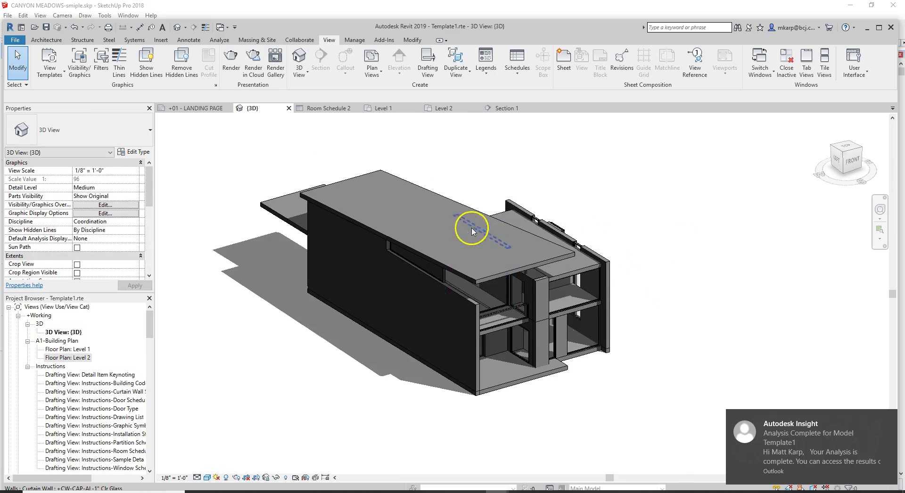